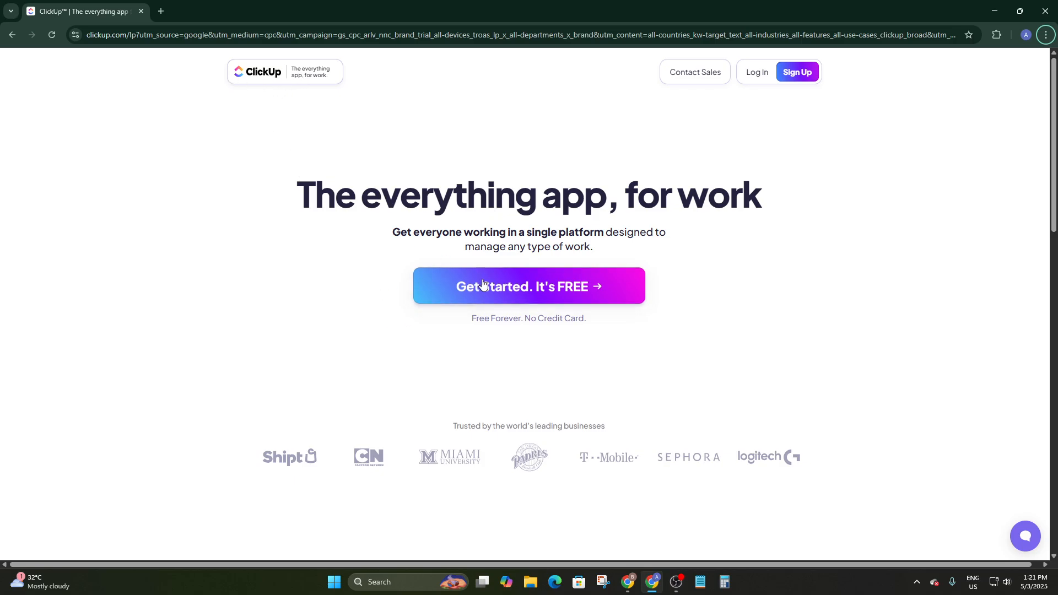
Look through the landing page's feature overview and return to its start.
{"action": "scroll", "coordinate": [491, 279], "scroll_direction": "down", "scroll_amount": 9}
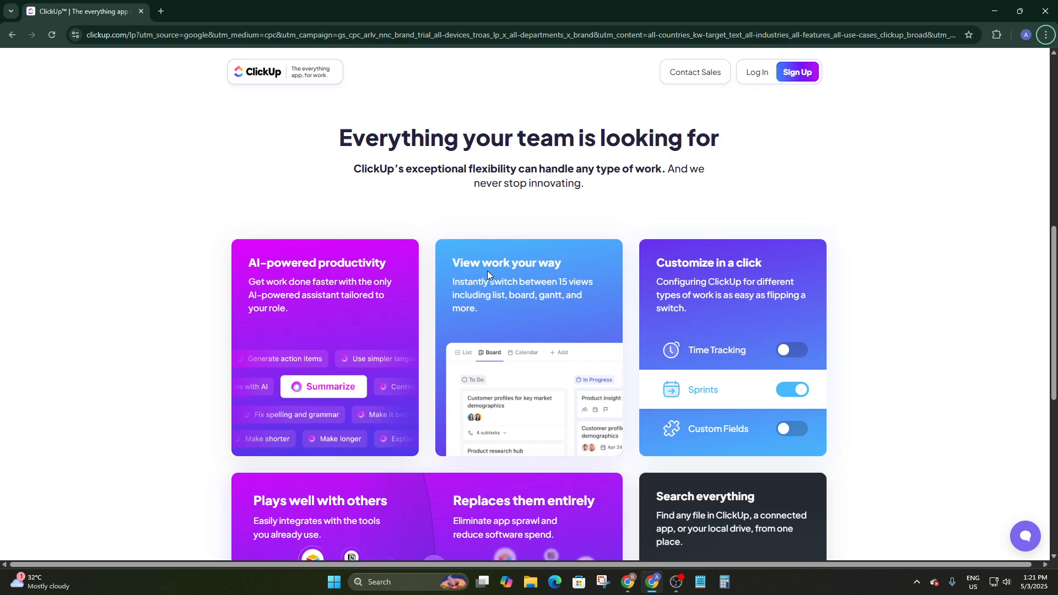
{"action": "scroll", "coordinate": [364, 308], "scroll_direction": "down", "scroll_amount": 8}
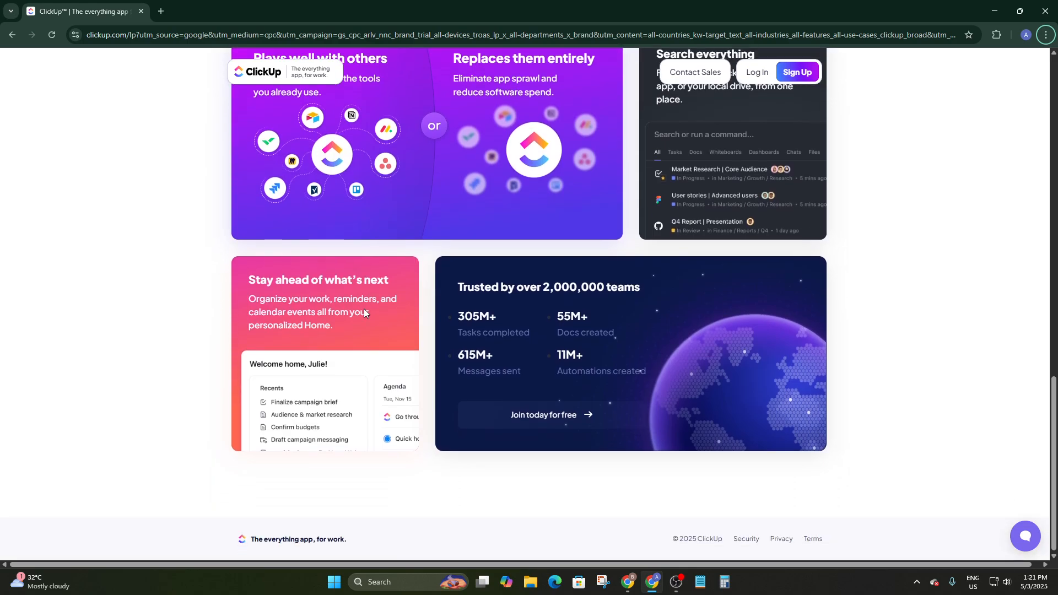
{"action": "scroll", "coordinate": [368, 331], "scroll_direction": "up", "scroll_amount": 14}
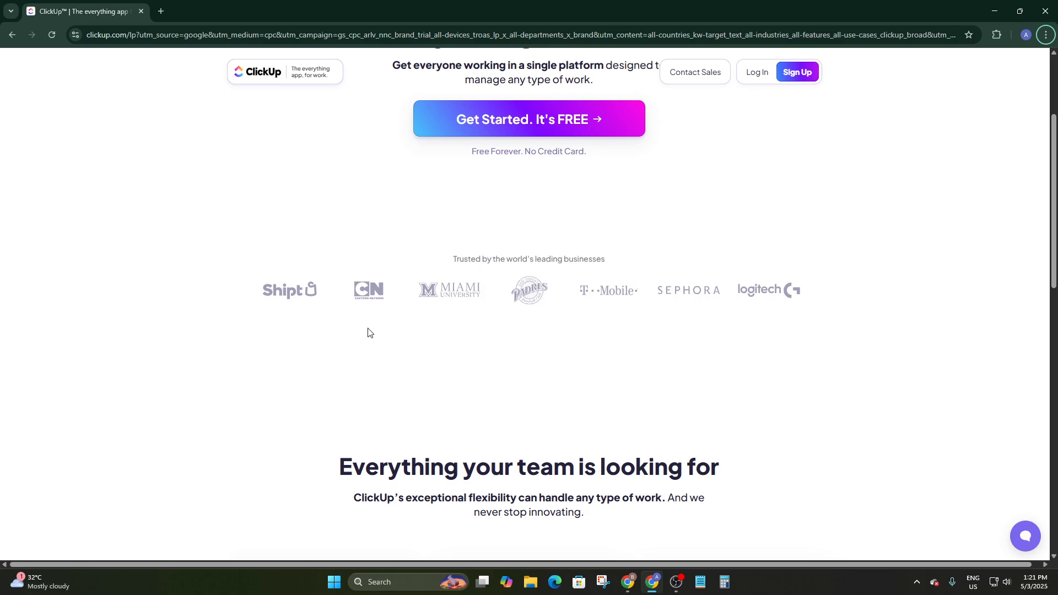
{"action": "scroll", "coordinate": [362, 331], "scroll_direction": "up", "scroll_amount": 3}
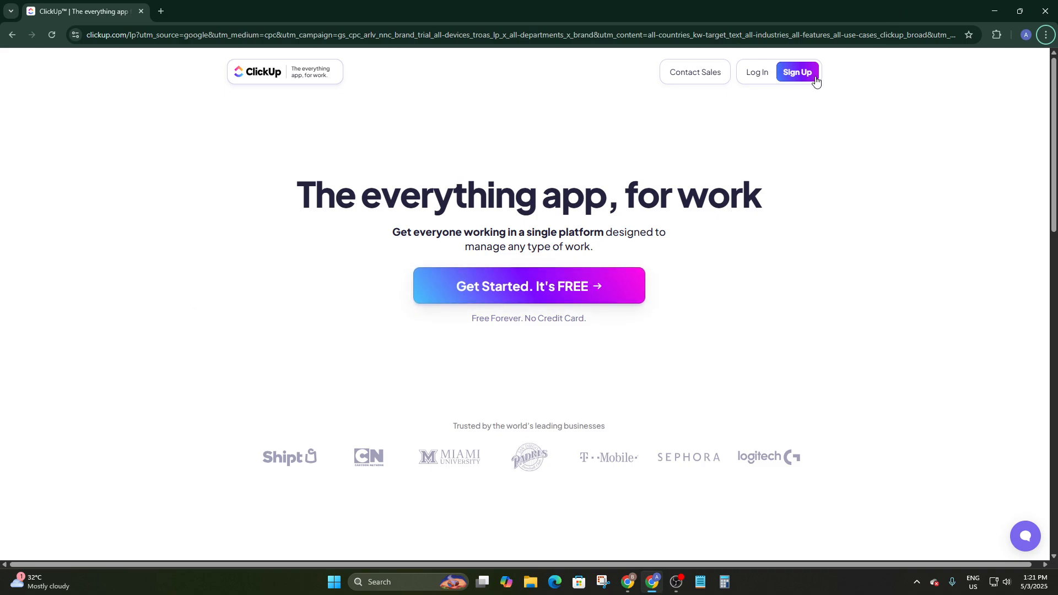
Start the free sign-up from the landing page using the saved work email address.
{"action": "left_click", "coordinate": [550, 291]}
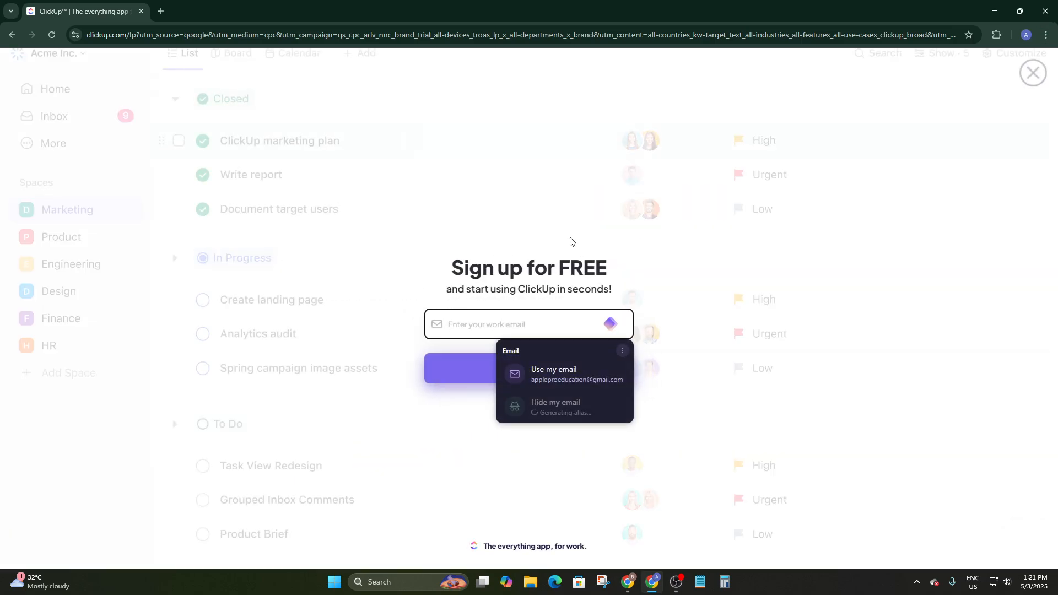
{"action": "left_click", "coordinate": [481, 326]}
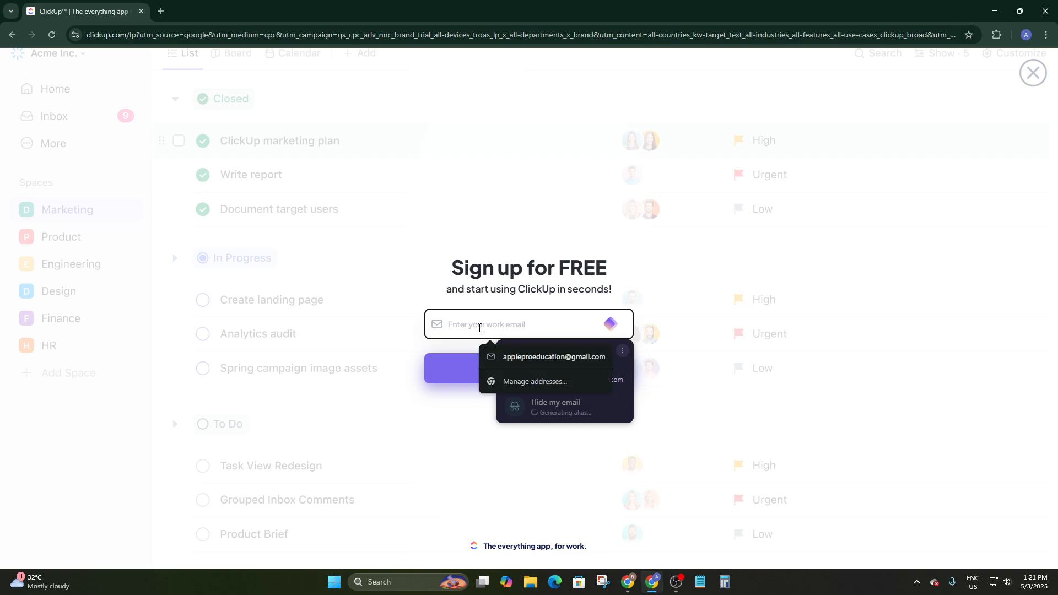
{"action": "left_click", "coordinate": [519, 353]}
{"action": "left_click", "coordinate": [530, 417]}
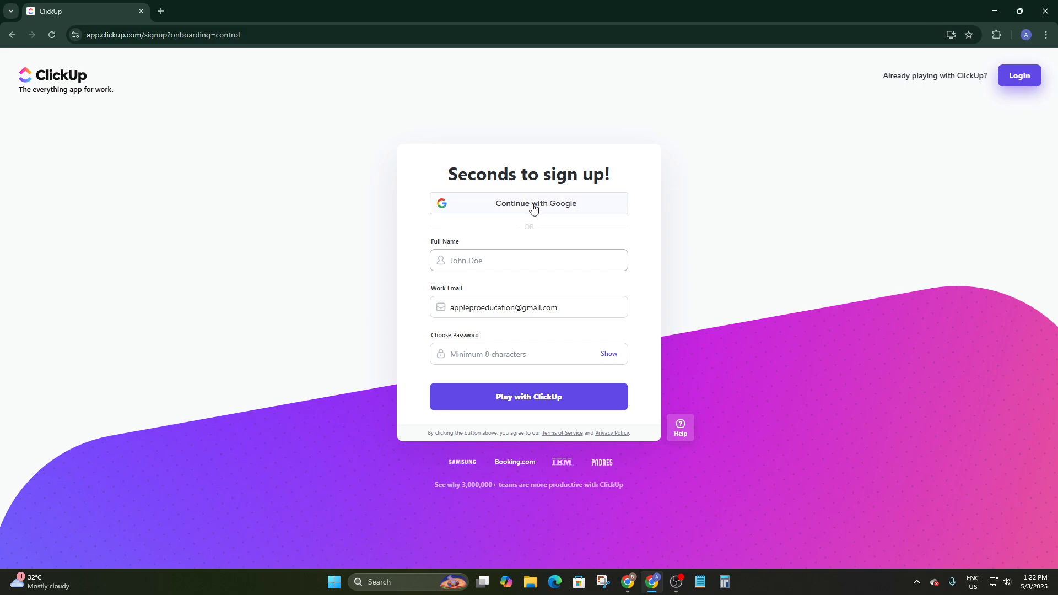
Sign up with Google instead of a password, choosing the existing Google account and approving the access.
{"action": "left_click", "coordinate": [498, 269]}
{"action": "left_click", "coordinate": [529, 214]}
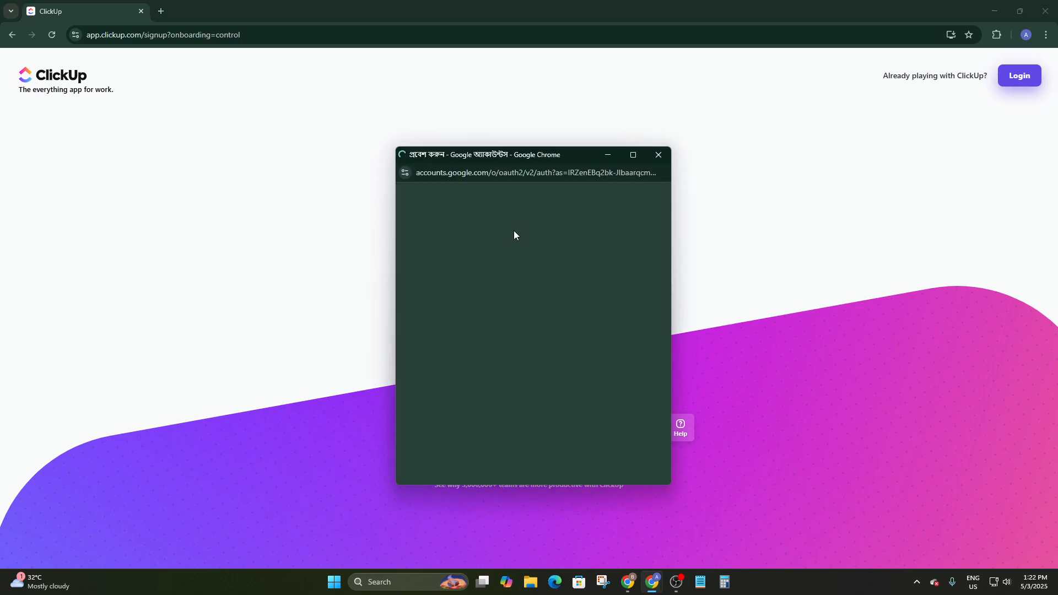
{"action": "left_click", "coordinate": [534, 313]}
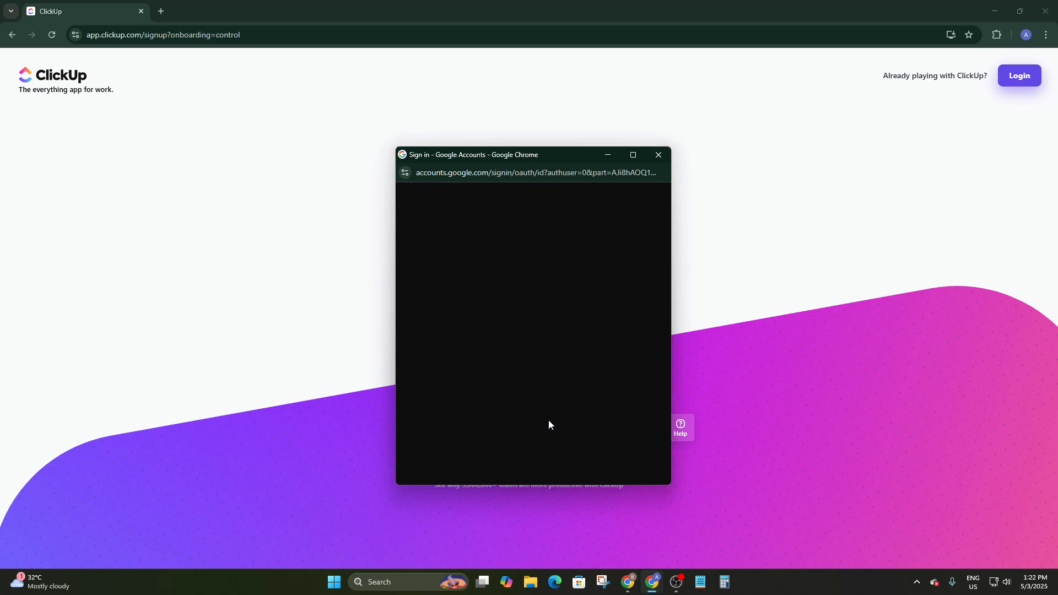
{"action": "left_click", "coordinate": [581, 396]}
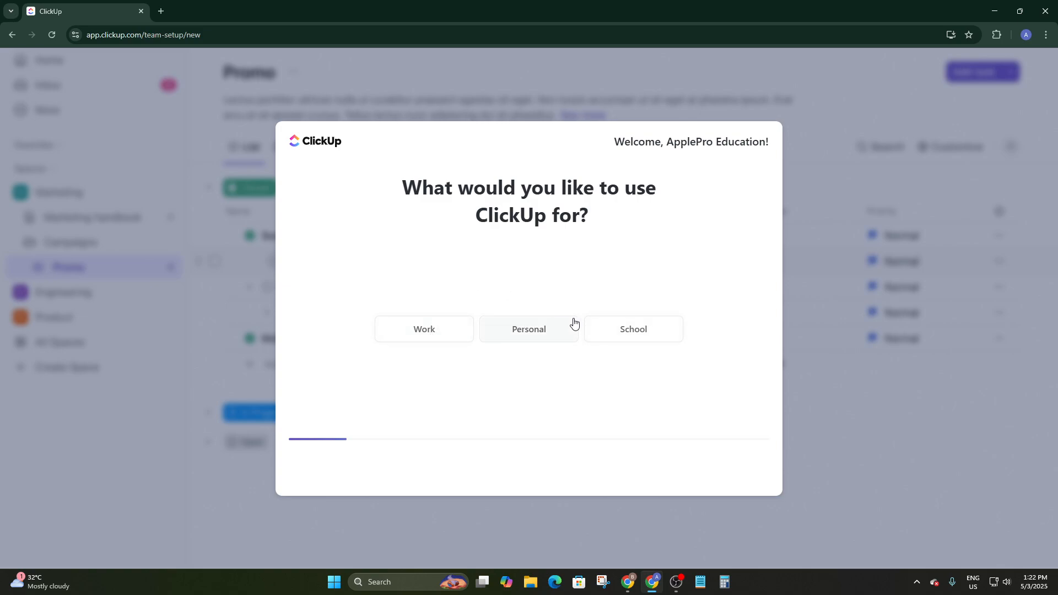
Answer the setup questions with Work, Professional Services and Facebook / Instagram, and continue without inviting anyone to the Workspace.
{"action": "left_click", "coordinate": [434, 339]}
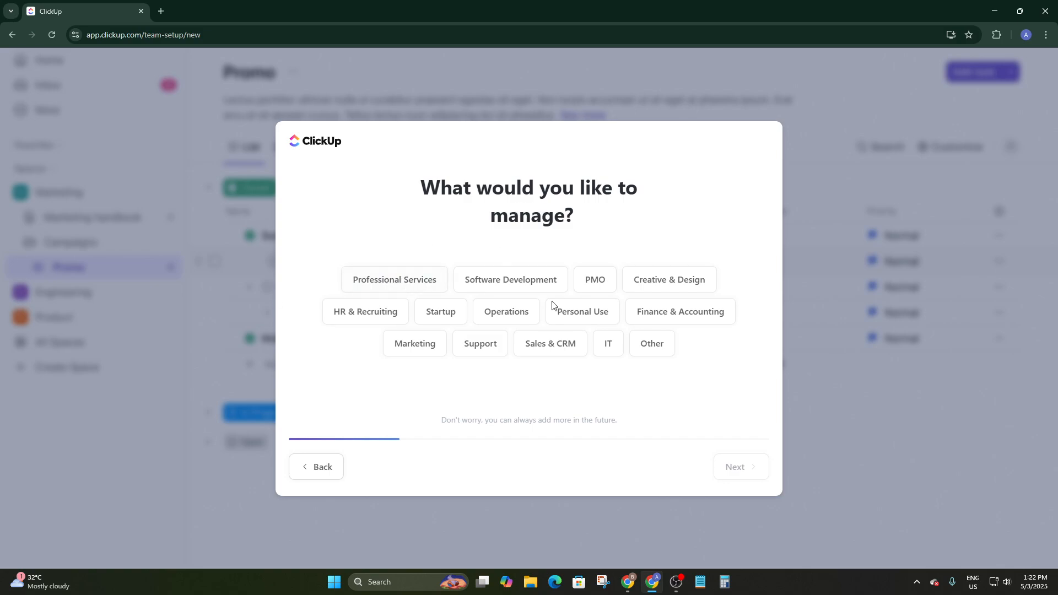
{"action": "left_click", "coordinate": [386, 284]}
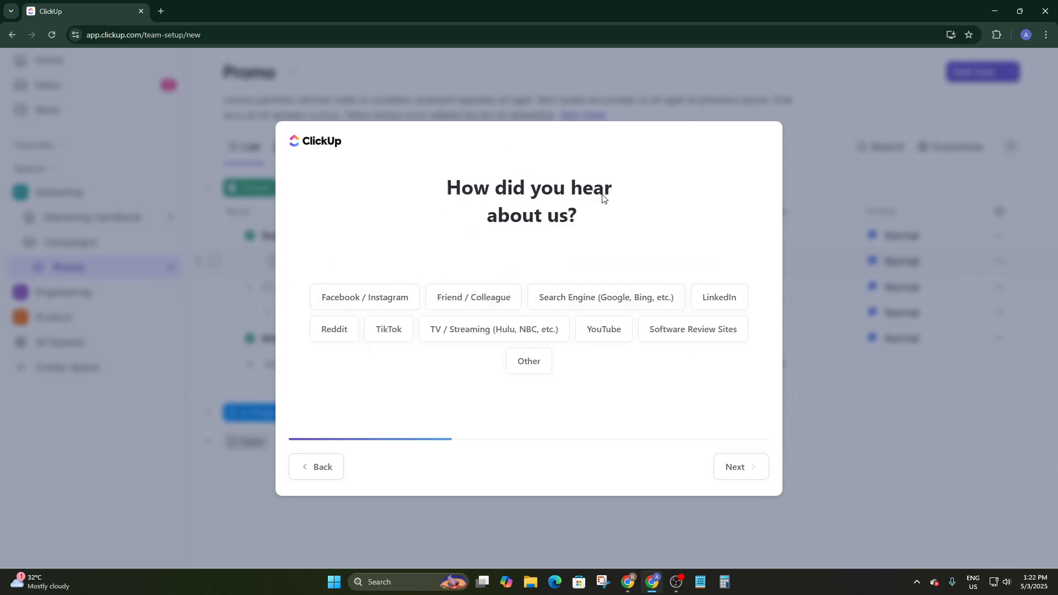
{"action": "left_click", "coordinate": [352, 298]}
{"action": "left_click", "coordinate": [496, 322]}
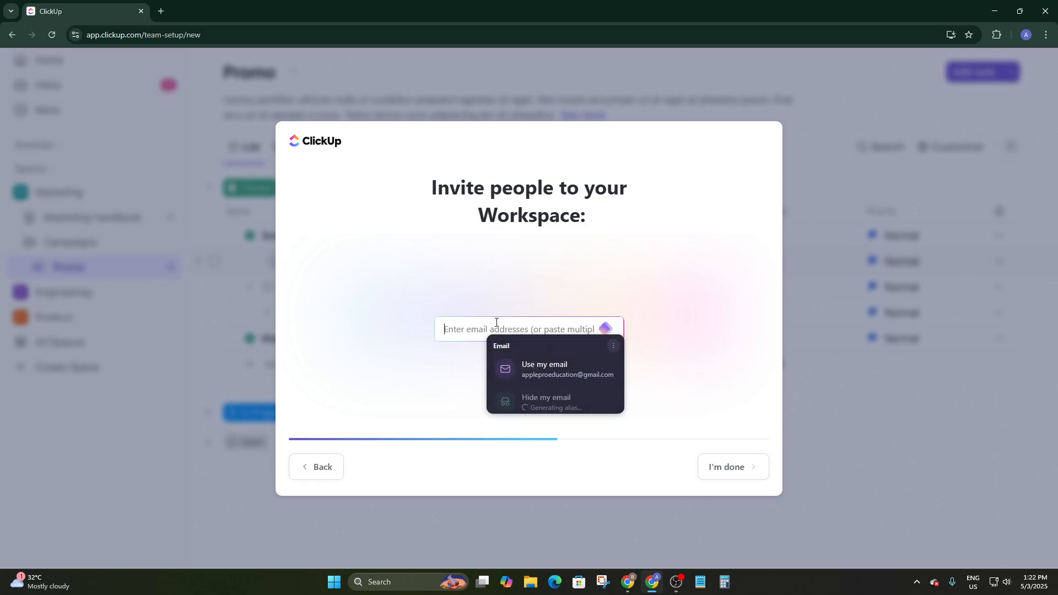
{"action": "left_click", "coordinate": [557, 298]}
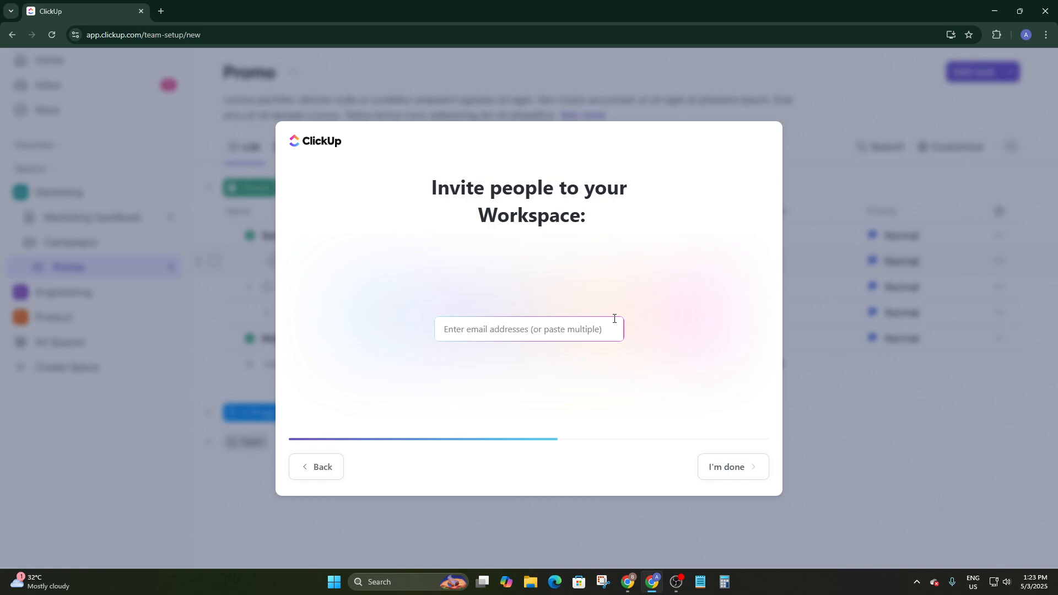
{"action": "left_click", "coordinate": [744, 474]}
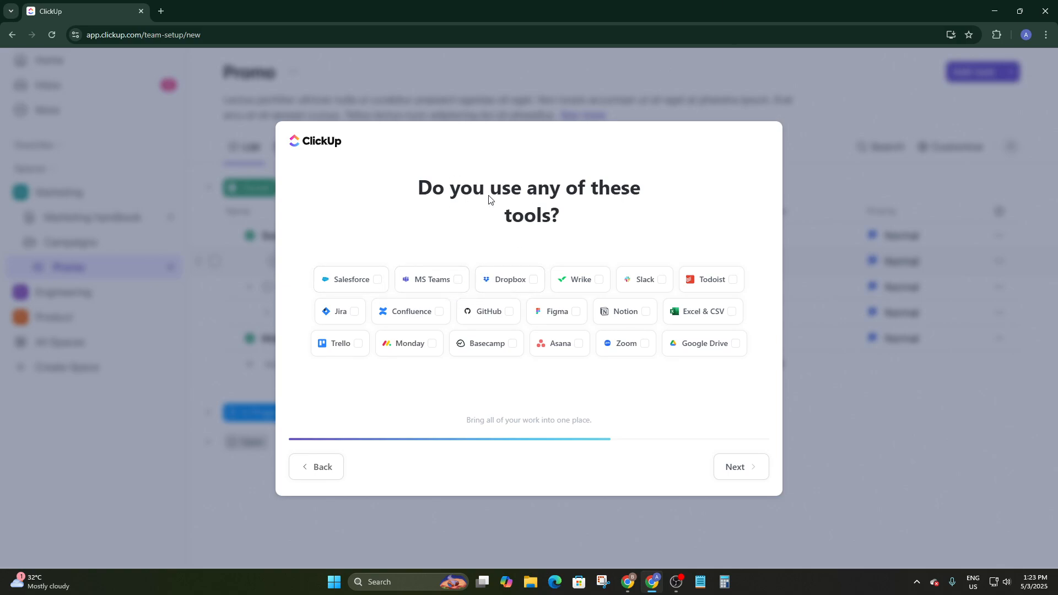
Choose MS Teams, Slack, GitHub, Excel & CSV, Zoom and Google Drive as the tools in use and continue.
{"action": "left_click", "coordinate": [458, 286]}
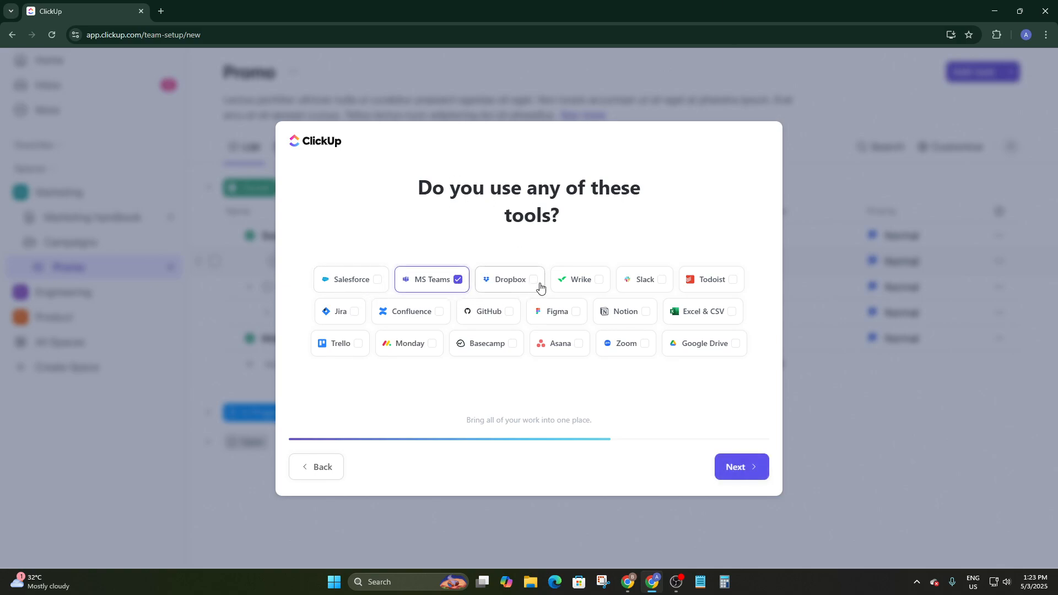
{"action": "left_click", "coordinate": [650, 287]}
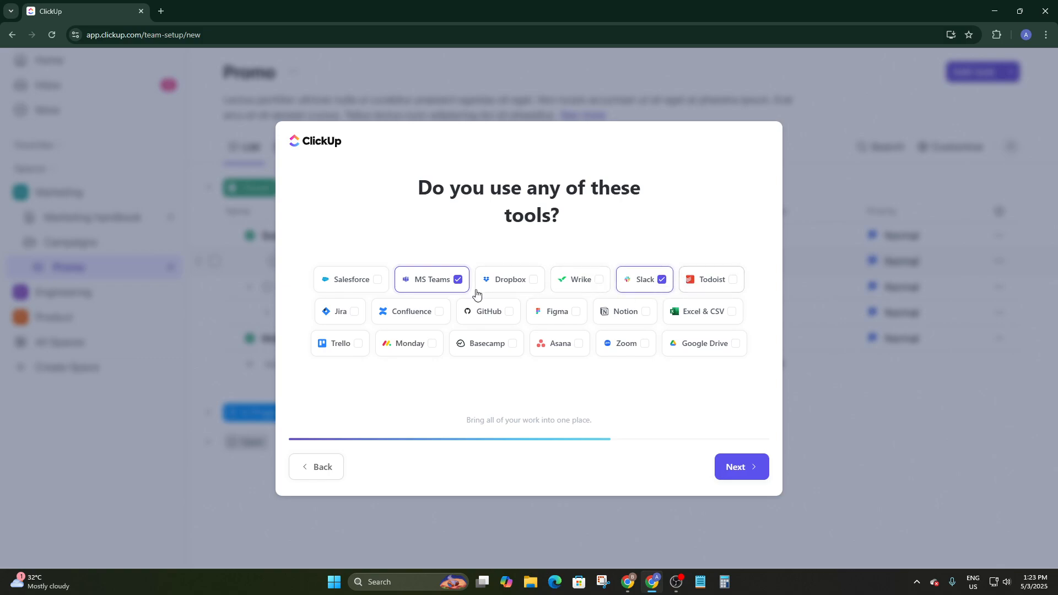
{"action": "left_click", "coordinate": [507, 313]}
{"action": "left_click", "coordinate": [736, 319]}
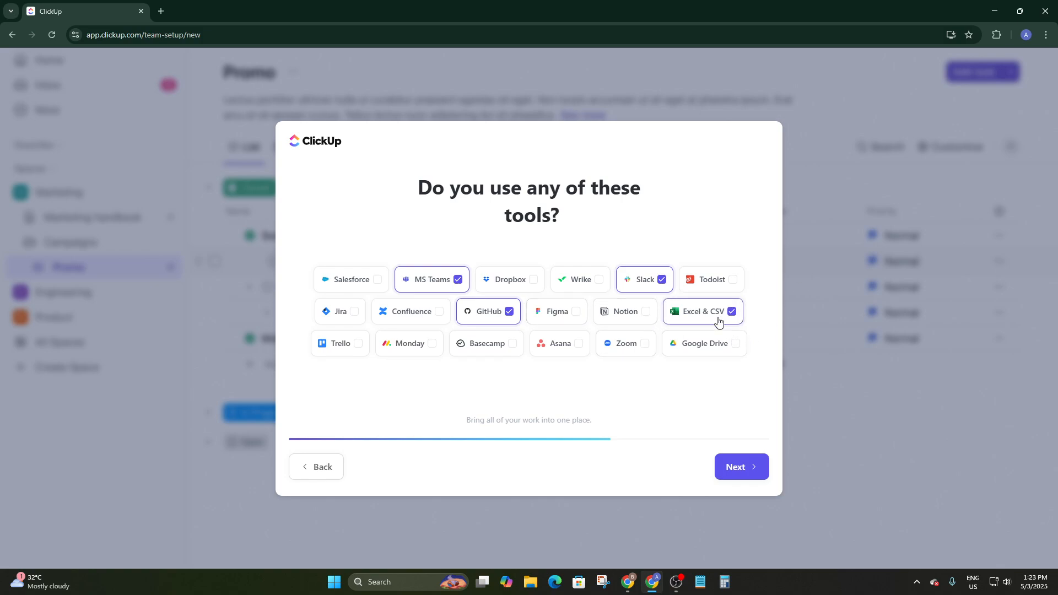
{"action": "left_click", "coordinate": [353, 356]}
{"action": "left_click", "coordinate": [352, 356]}
{"action": "left_click", "coordinate": [645, 348]}
{"action": "left_click", "coordinate": [733, 346]}
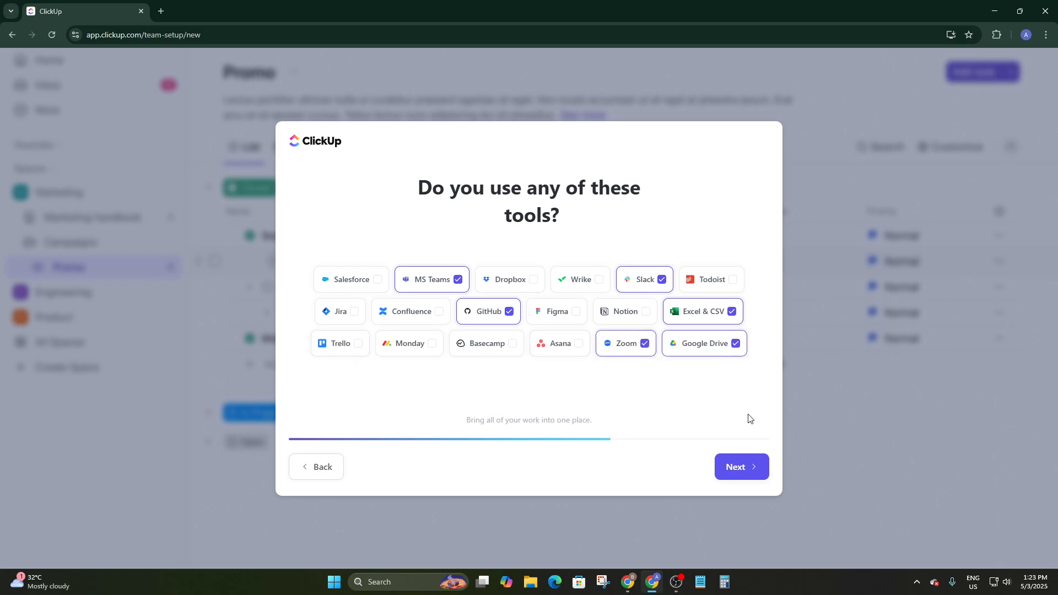
{"action": "left_click", "coordinate": [733, 477]}
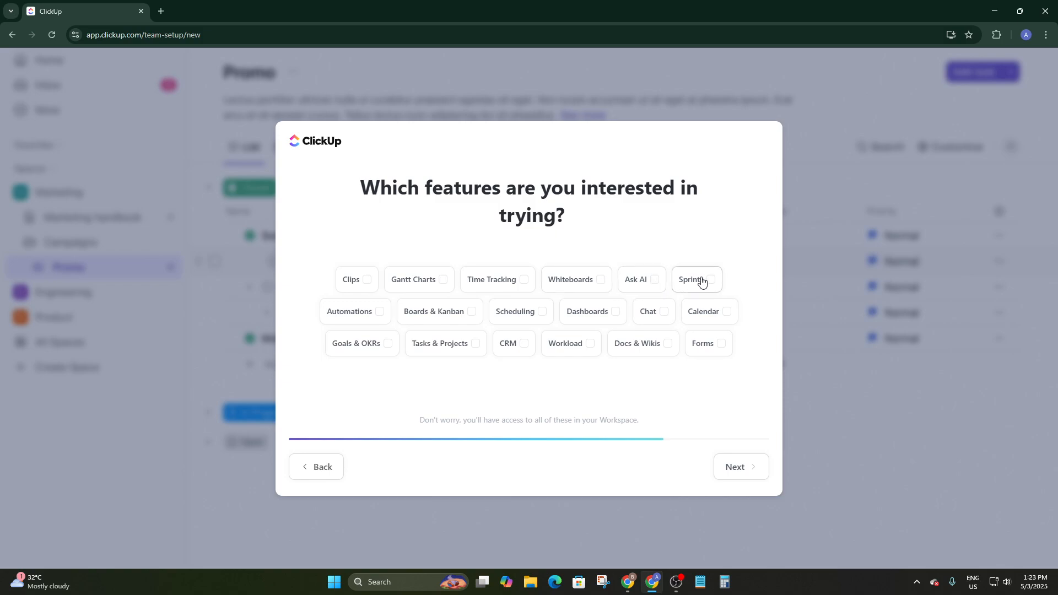
Select every offered feature of interest, from Clips and Gantt Charts through Docs & Wikis and Forms, and continue.
{"action": "left_click", "coordinate": [368, 277]}
{"action": "left_click", "coordinate": [412, 280]}
{"action": "left_click", "coordinate": [488, 281]}
{"action": "left_click", "coordinate": [568, 281]}
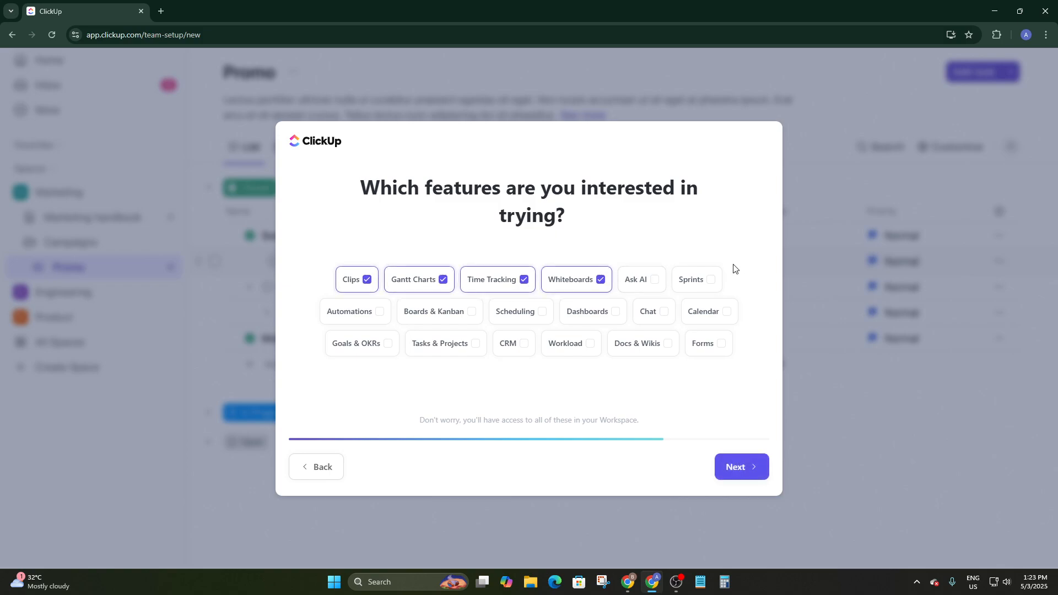
{"action": "left_click", "coordinate": [634, 282]}
{"action": "left_click", "coordinate": [705, 284]}
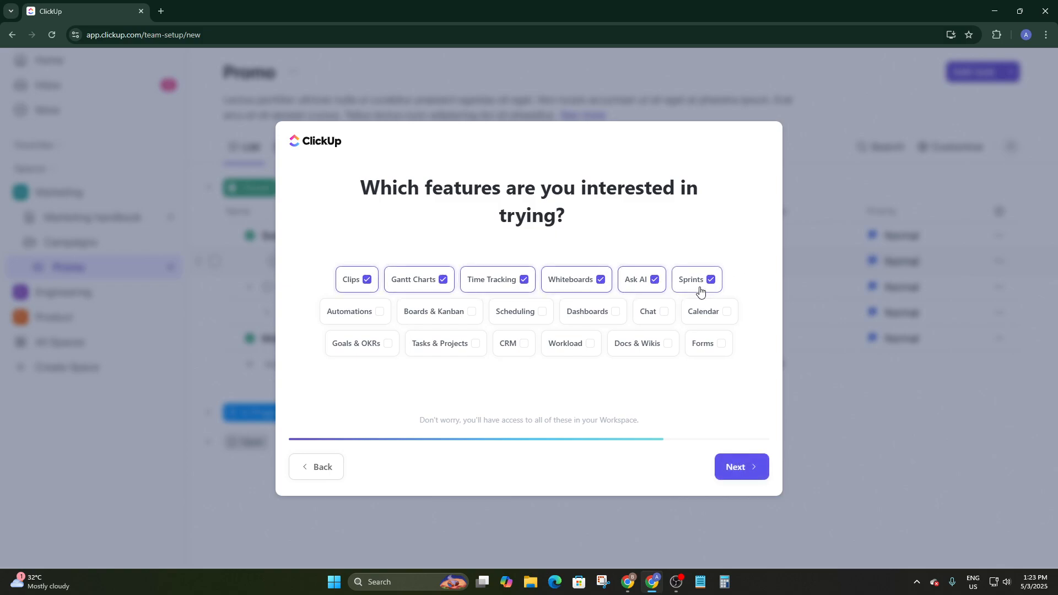
{"action": "left_click", "coordinate": [350, 311]}
{"action": "left_click", "coordinate": [464, 311]}
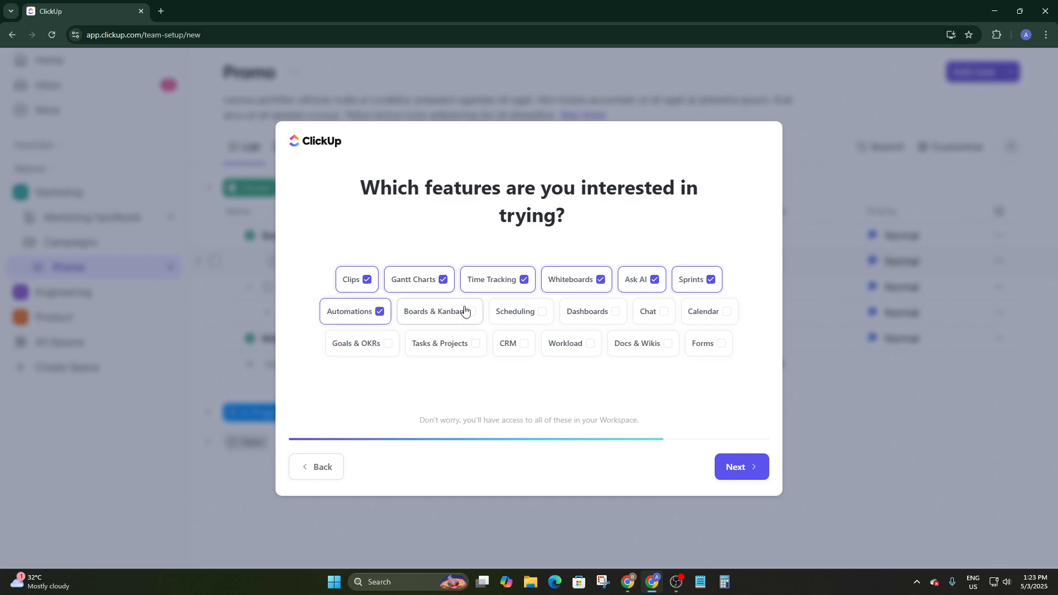
{"action": "left_click", "coordinate": [544, 313]}
{"action": "left_click", "coordinate": [587, 311]}
{"action": "left_click", "coordinate": [662, 312]}
{"action": "left_click", "coordinate": [692, 315]}
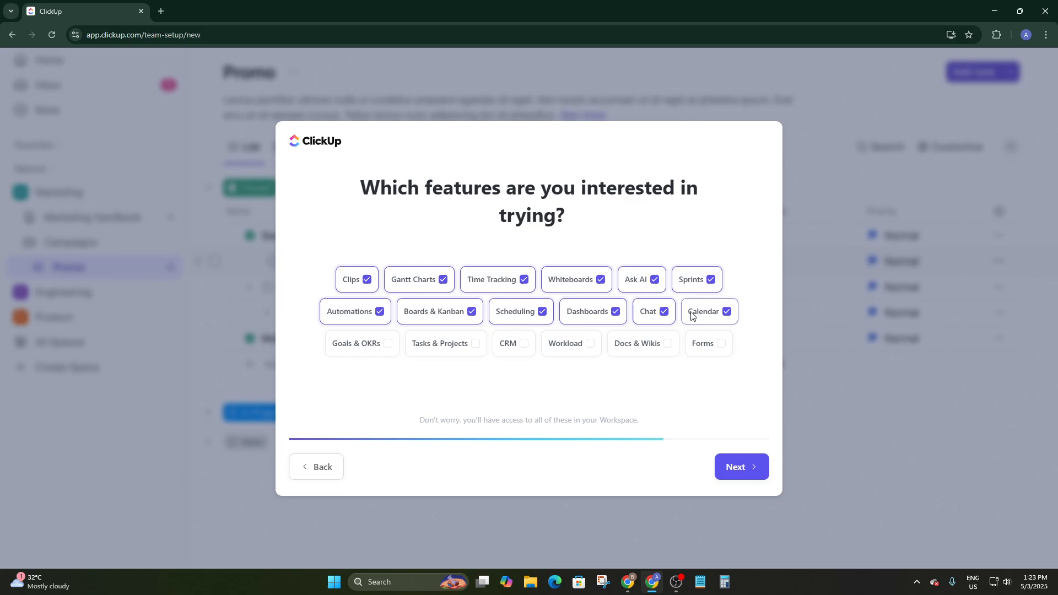
{"action": "left_click", "coordinate": [377, 343]}
{"action": "left_click", "coordinate": [453, 341]}
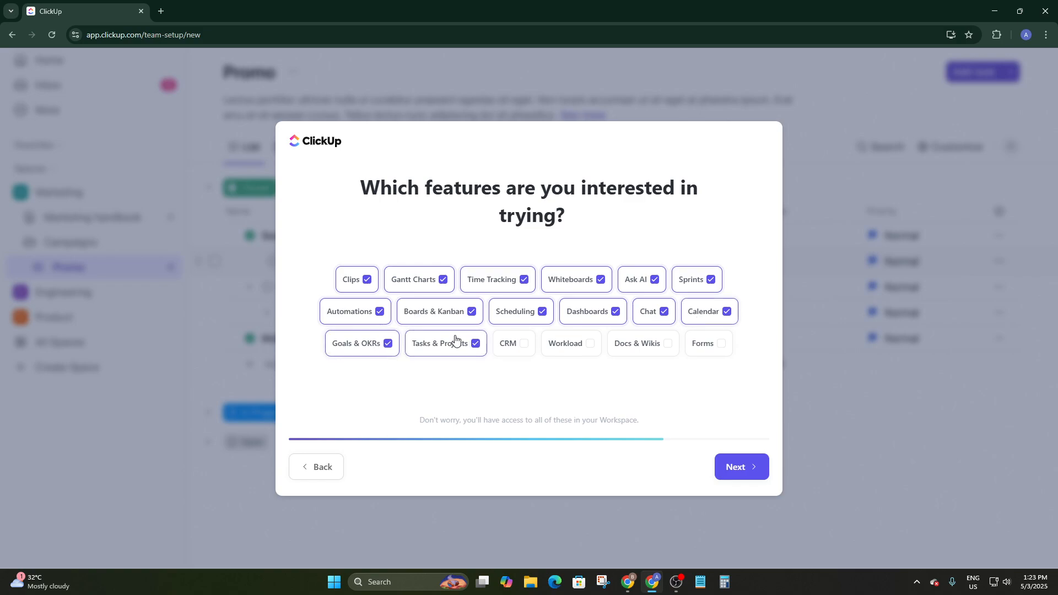
{"action": "left_click", "coordinate": [506, 357]}
{"action": "left_click", "coordinate": [573, 353]}
{"action": "left_click", "coordinate": [645, 349]}
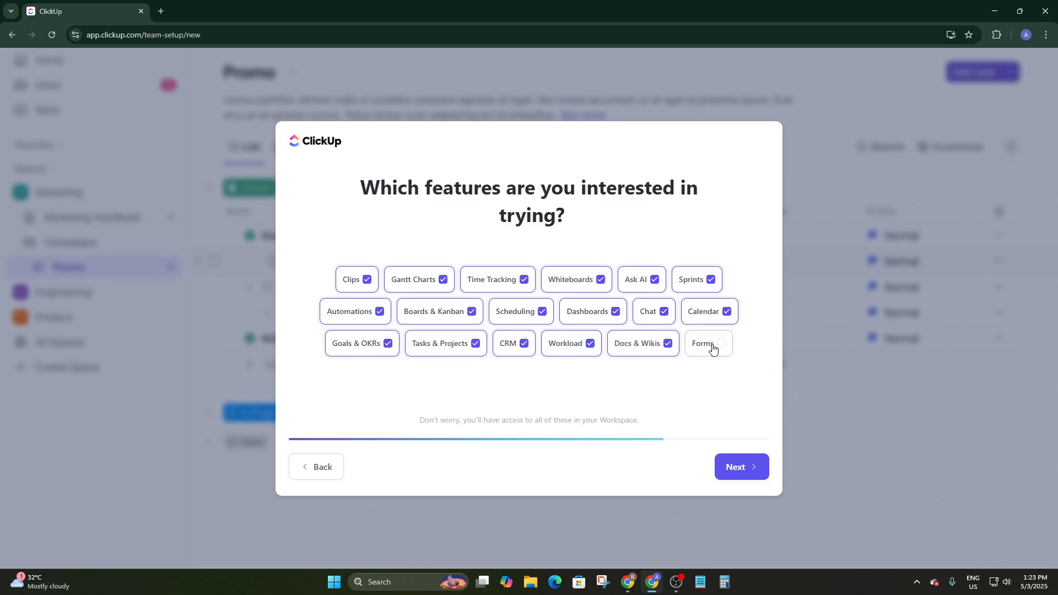
{"action": "left_click", "coordinate": [713, 348]}
{"action": "left_click", "coordinate": [739, 467]}
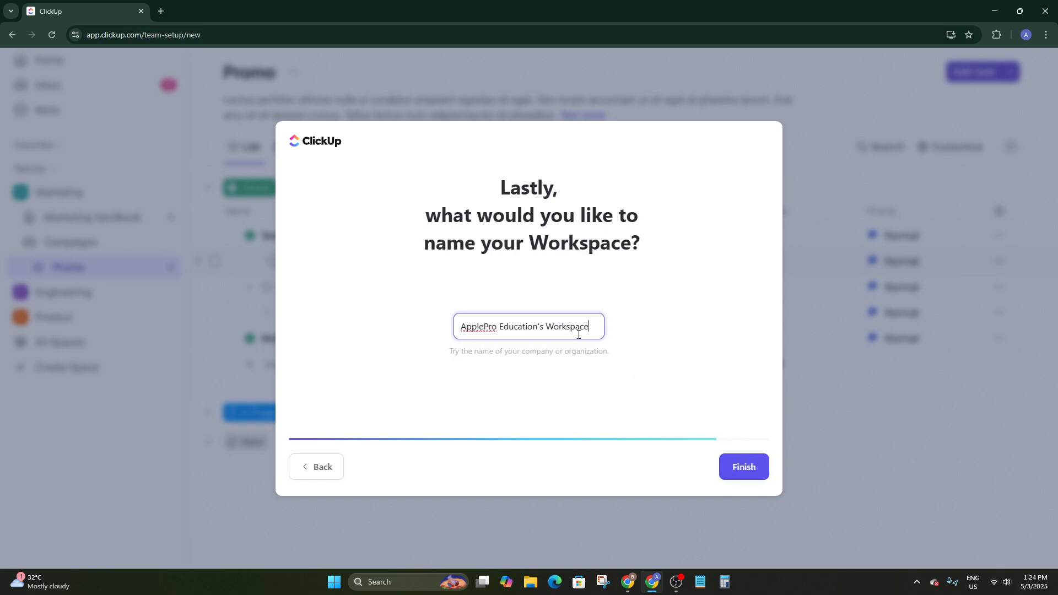
Keep the suggested Workspace name and finish the Workspace setup.
{"action": "left_click_drag", "start_coordinate": [601, 330], "coordinate": [364, 335]}
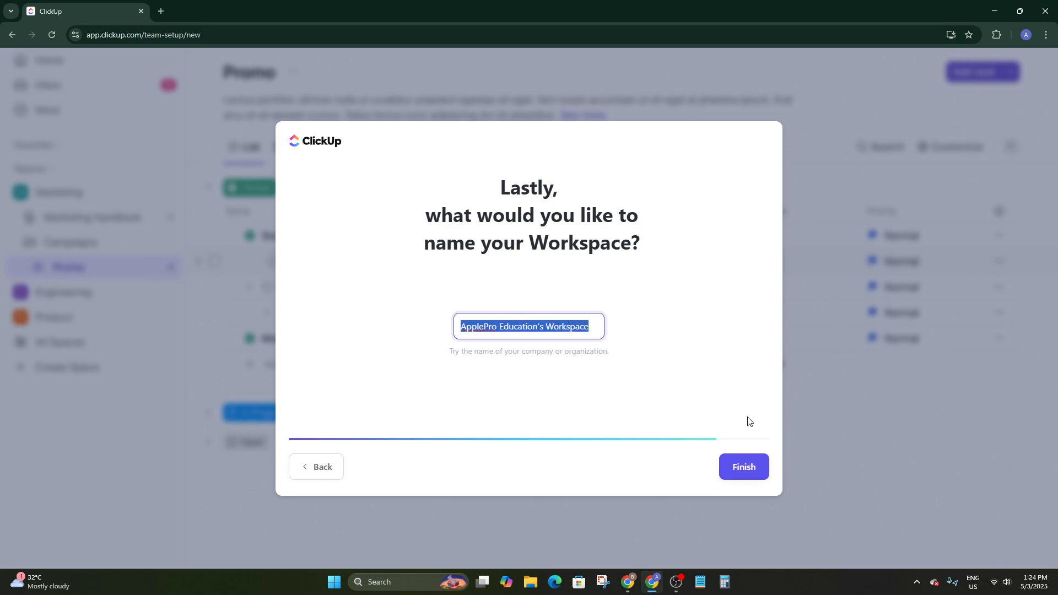
{"action": "left_click", "coordinate": [721, 414]}
{"action": "left_click", "coordinate": [752, 470]}
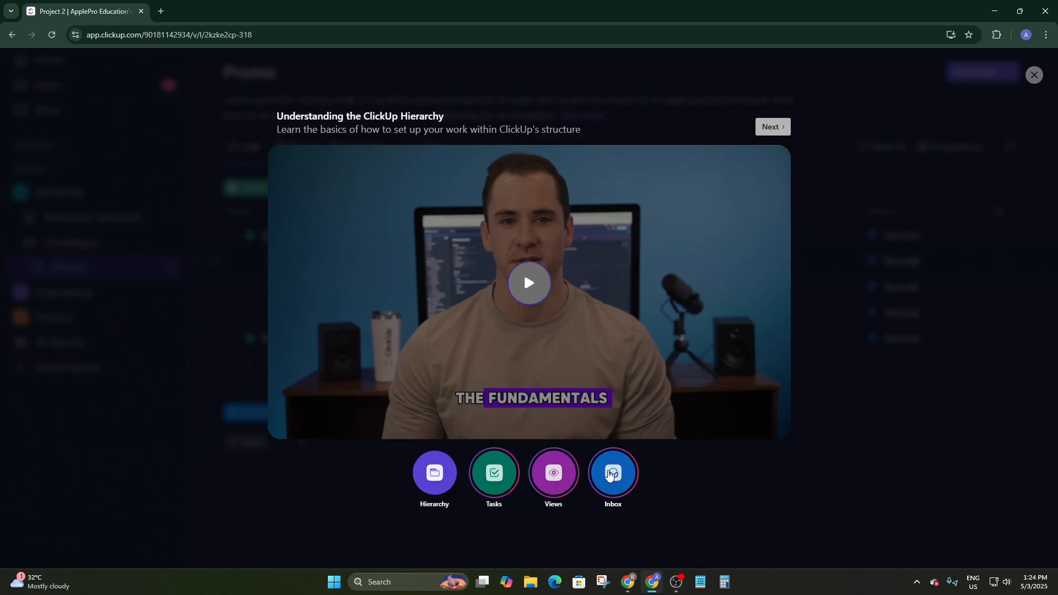
Skip through the introductory tutorial videos and dismiss the Getting started checklist.
{"action": "left_click", "coordinate": [773, 129]}
{"action": "left_click", "coordinate": [773, 131]}
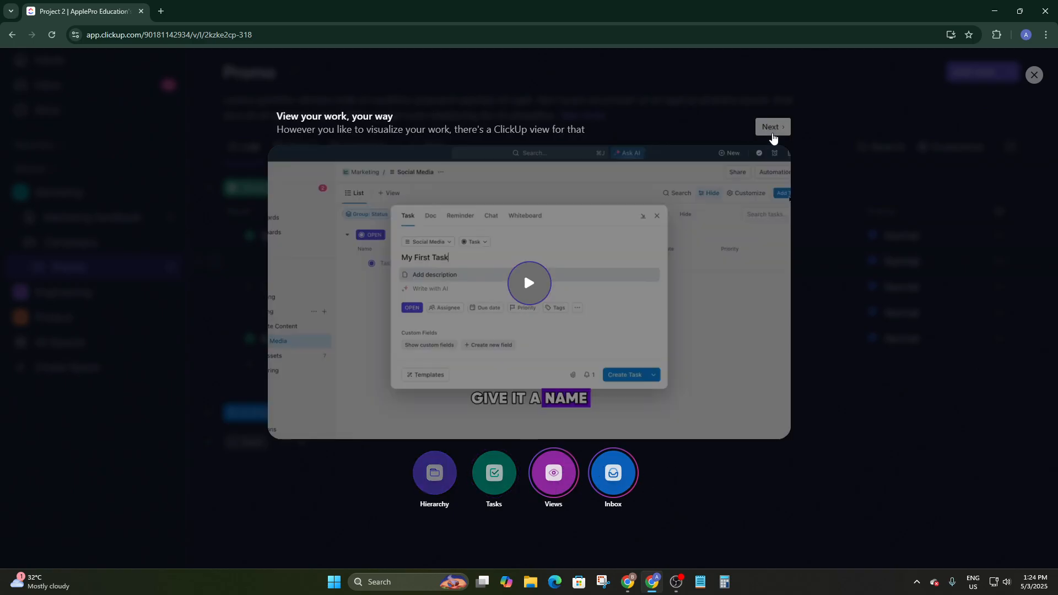
{"action": "left_click", "coordinate": [773, 134]}
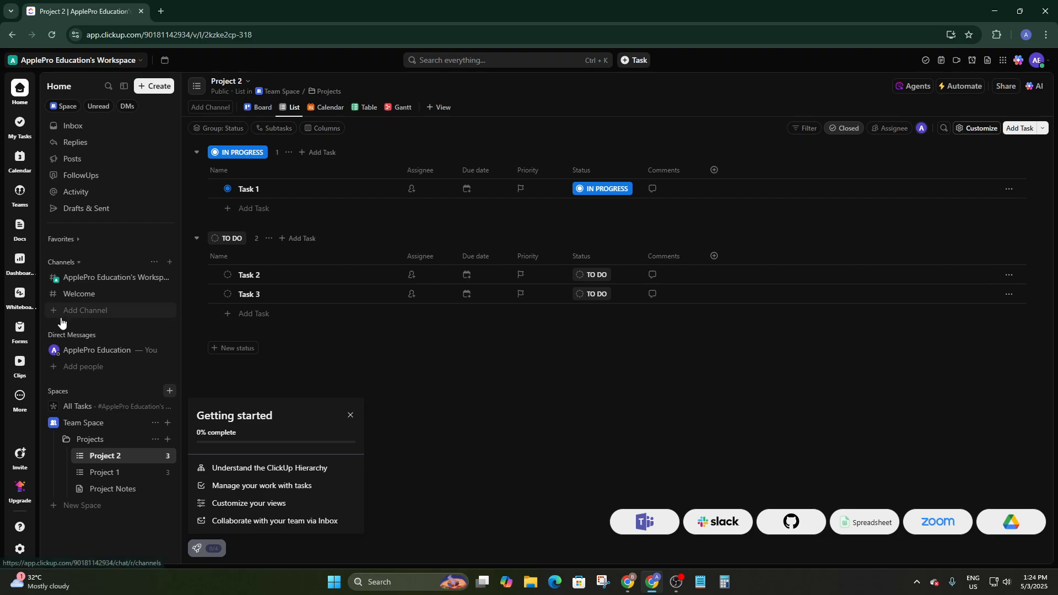
{"action": "left_click", "coordinate": [351, 415]}
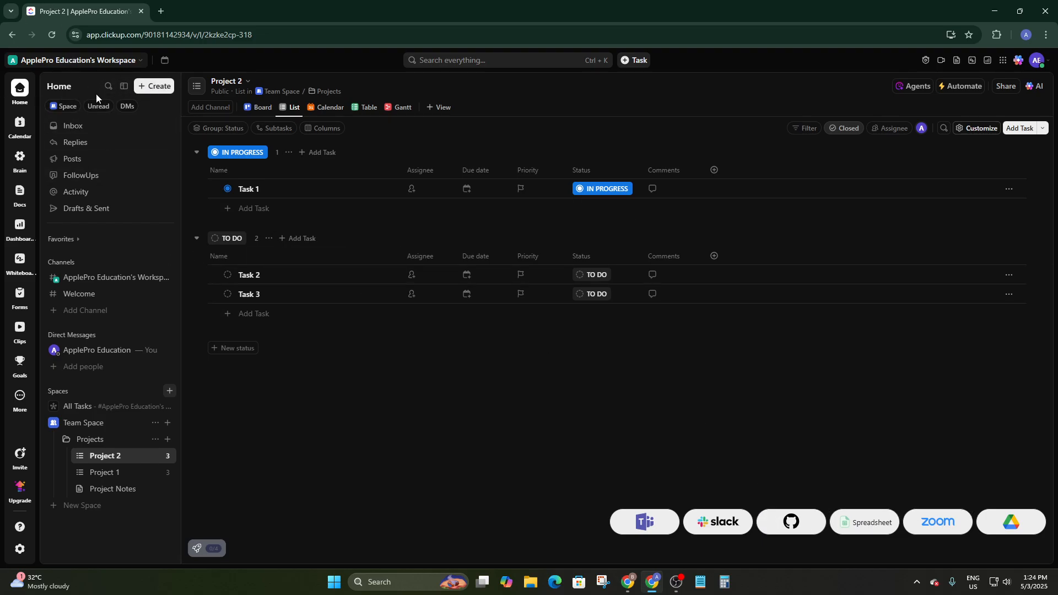
Open the Workspace's App Center and browse the featured and full lists of app integrations.
{"action": "left_click", "coordinate": [81, 61]}
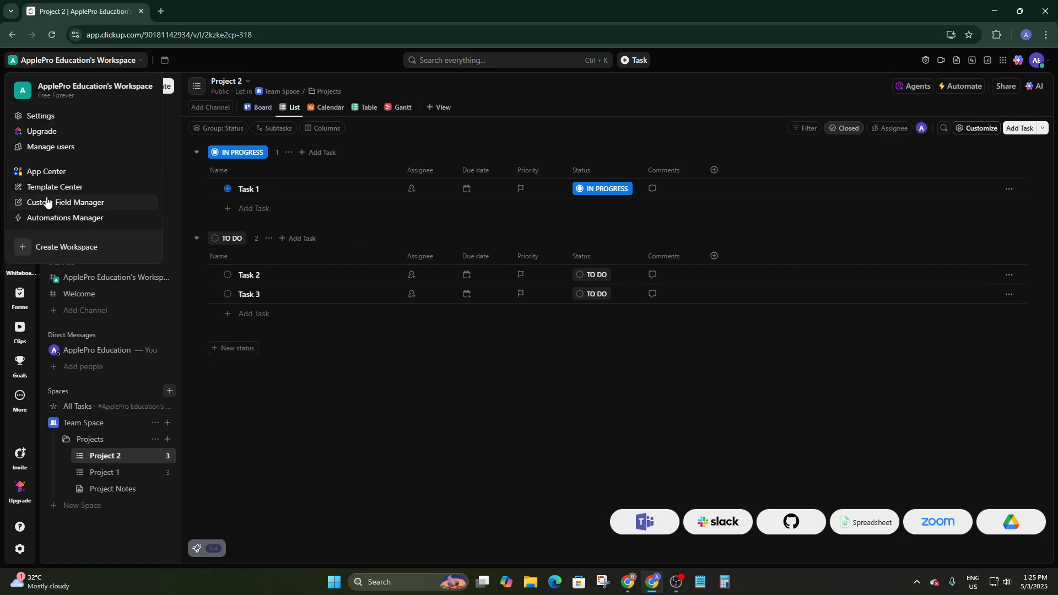
{"action": "left_click", "coordinate": [50, 172]}
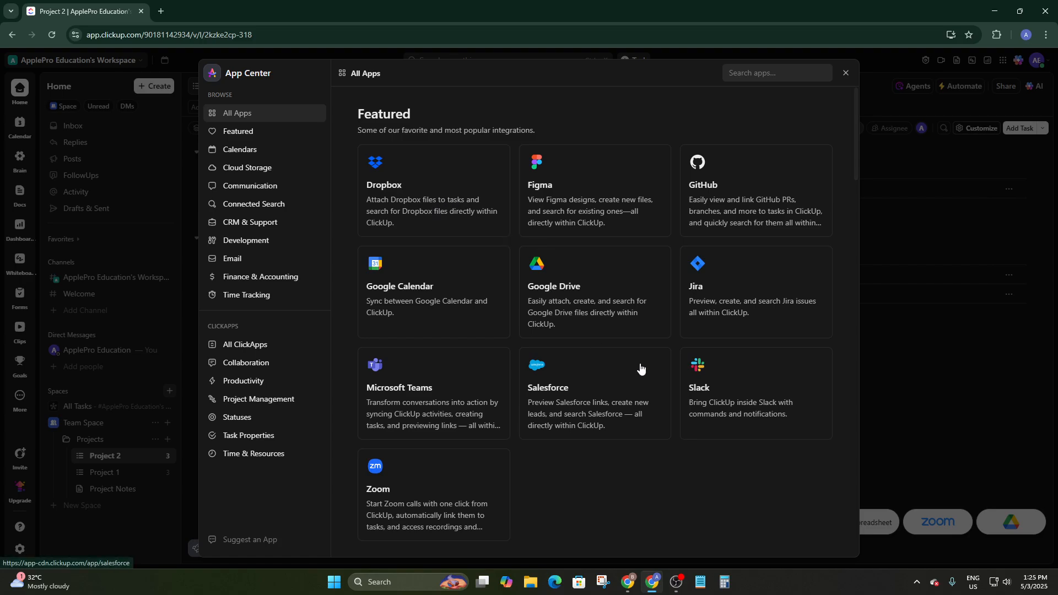
{"action": "scroll", "coordinate": [603, 402], "scroll_direction": "down", "scroll_amount": 7}
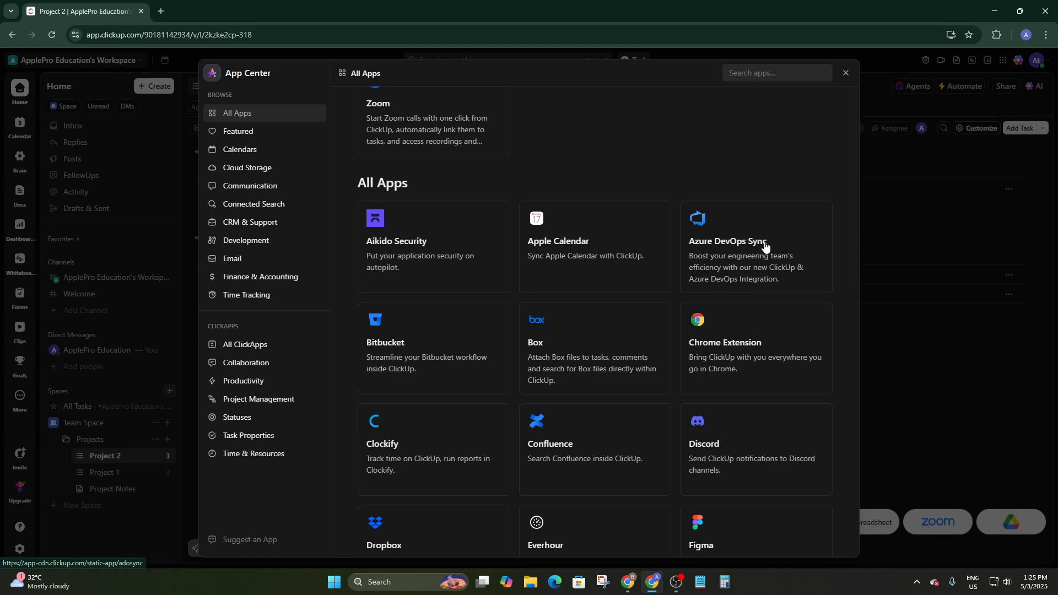
Browse the App Center's full list of app integrations down to its end and back up.
{"action": "scroll", "coordinate": [633, 342], "scroll_direction": "down", "scroll_amount": 3}
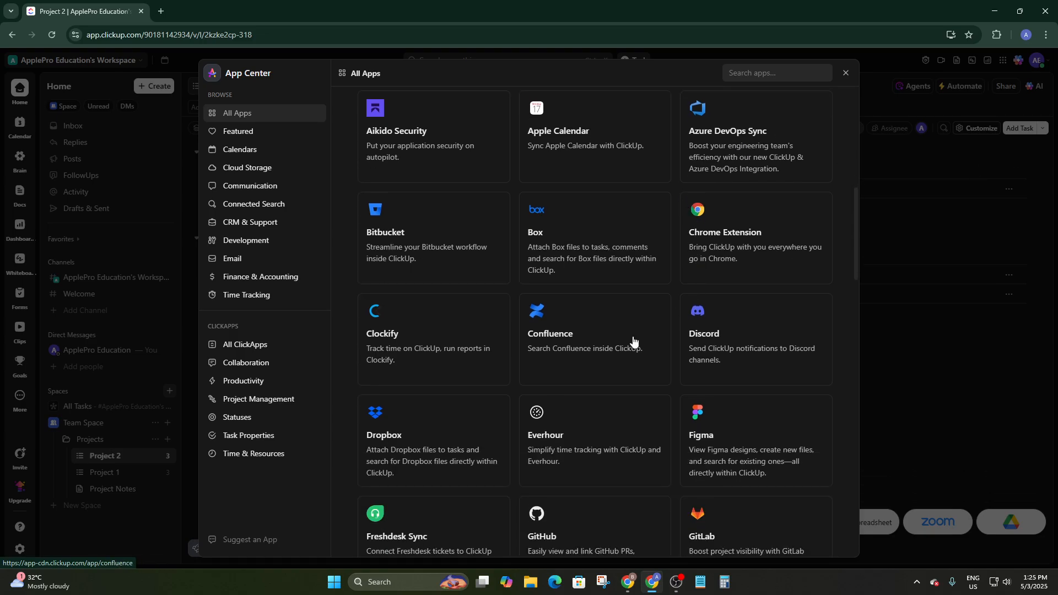
{"action": "scroll", "coordinate": [643, 354], "scroll_direction": "down", "scroll_amount": 5}
{"action": "scroll", "coordinate": [643, 354], "scroll_direction": "down", "scroll_amount": 10}
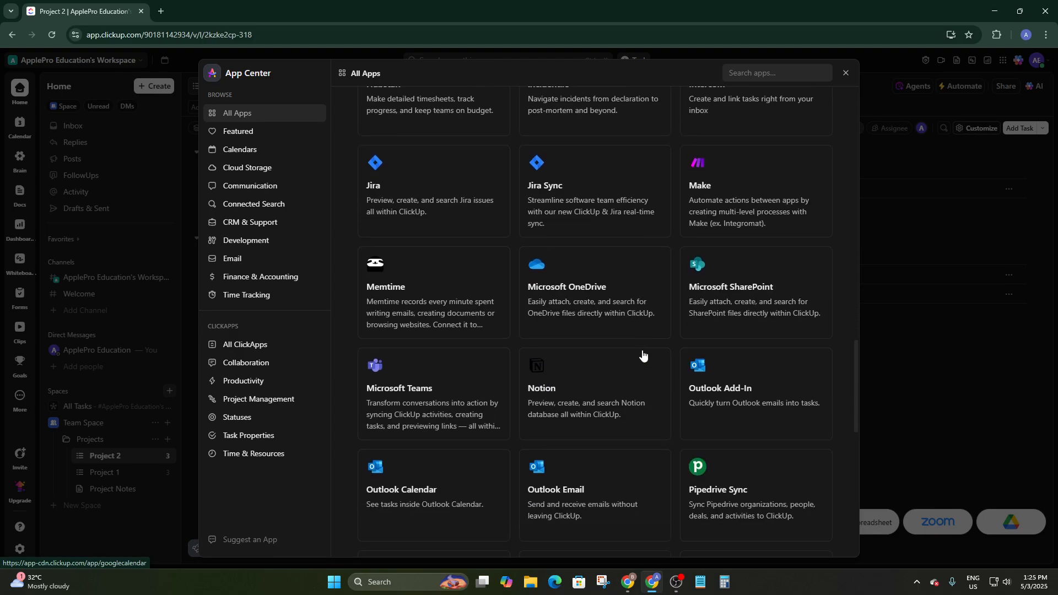
{"action": "scroll", "coordinate": [643, 354], "scroll_direction": "down", "scroll_amount": 8}
{"action": "scroll", "coordinate": [643, 354], "scroll_direction": "up", "scroll_amount": 4}
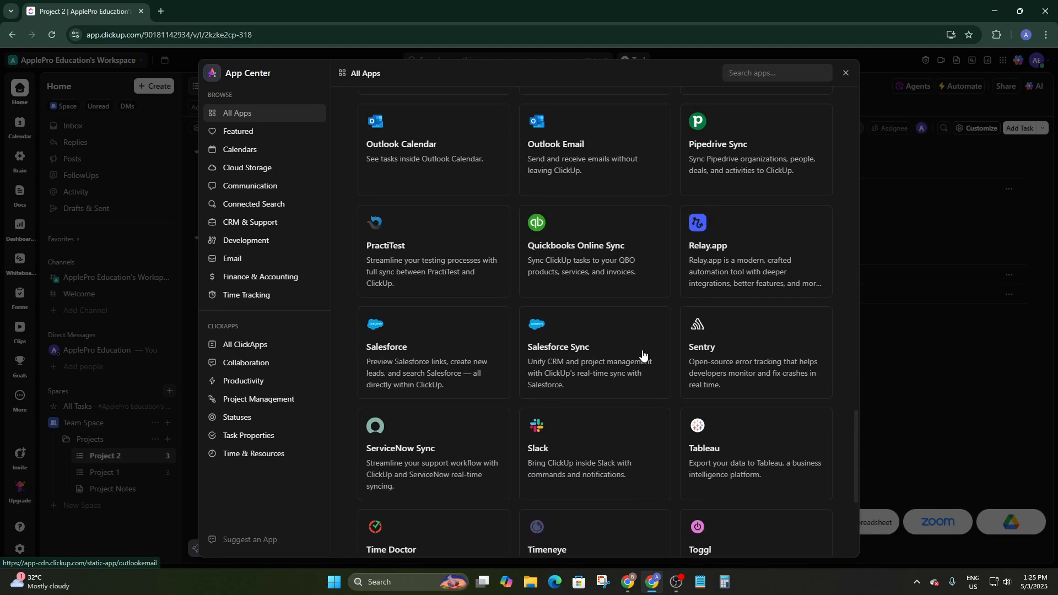
{"action": "scroll", "coordinate": [642, 354], "scroll_direction": "down", "scroll_amount": 5}
{"action": "scroll", "coordinate": [643, 354], "scroll_direction": "up", "scroll_amount": 20}
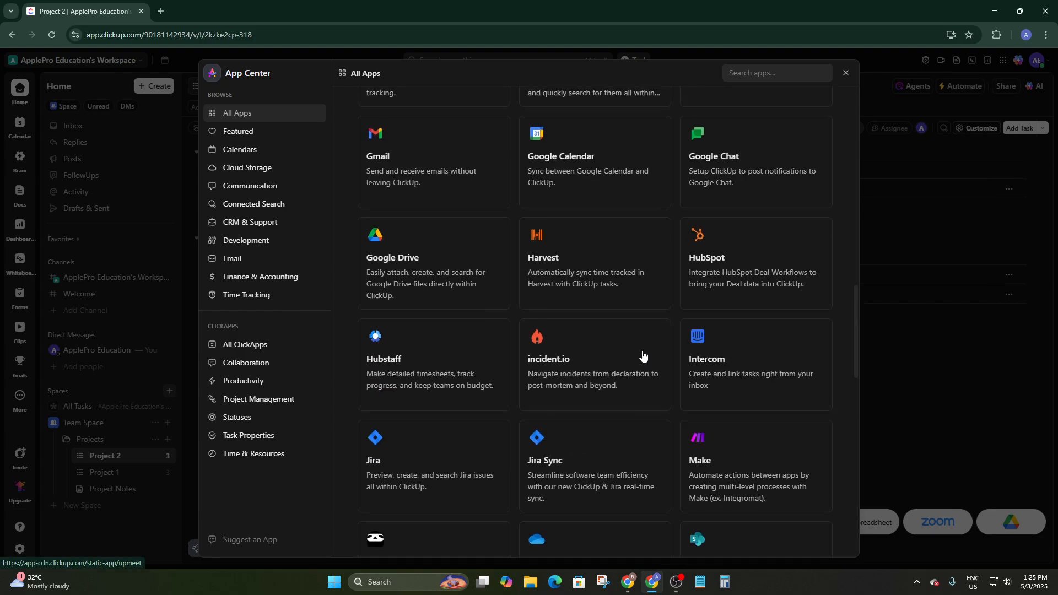
Look through the Featured, Calendars, Cloud Storage and Communication categories of app integrations.
{"action": "left_click", "coordinate": [264, 137]}
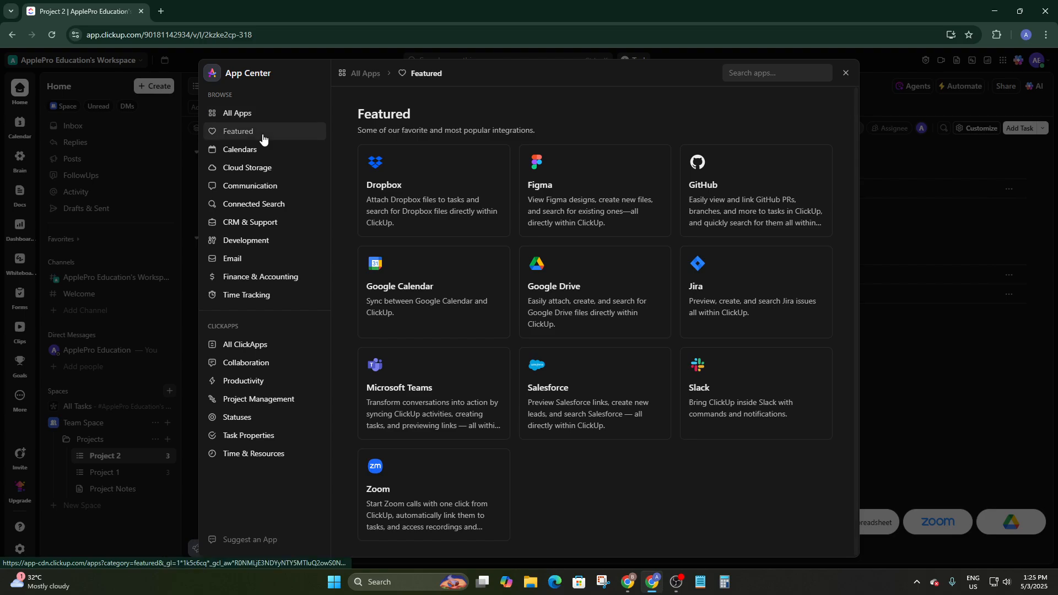
{"action": "left_click", "coordinate": [259, 151]}
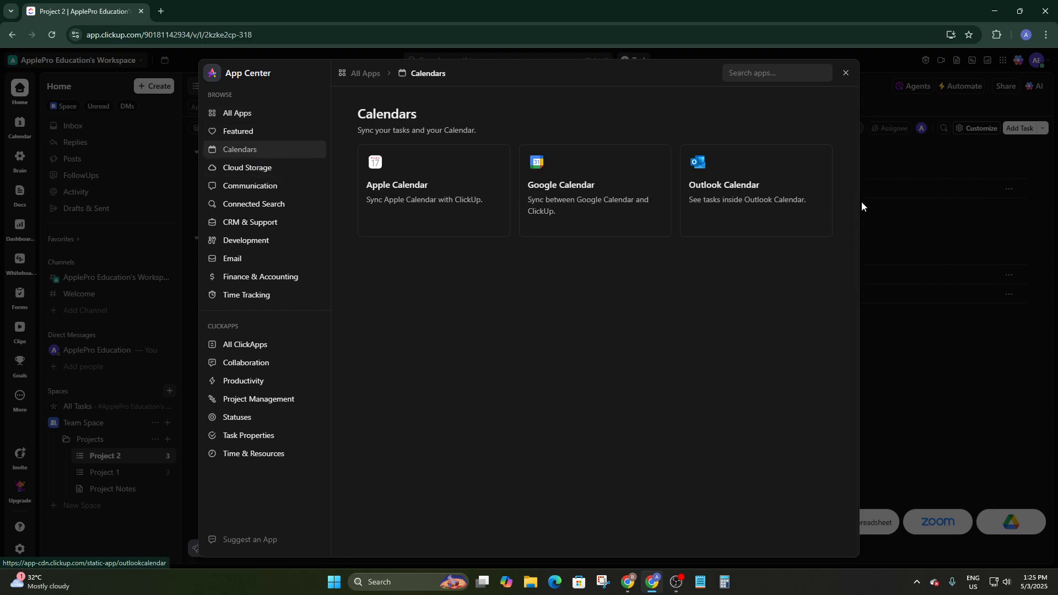
{"action": "left_click", "coordinate": [253, 169]}
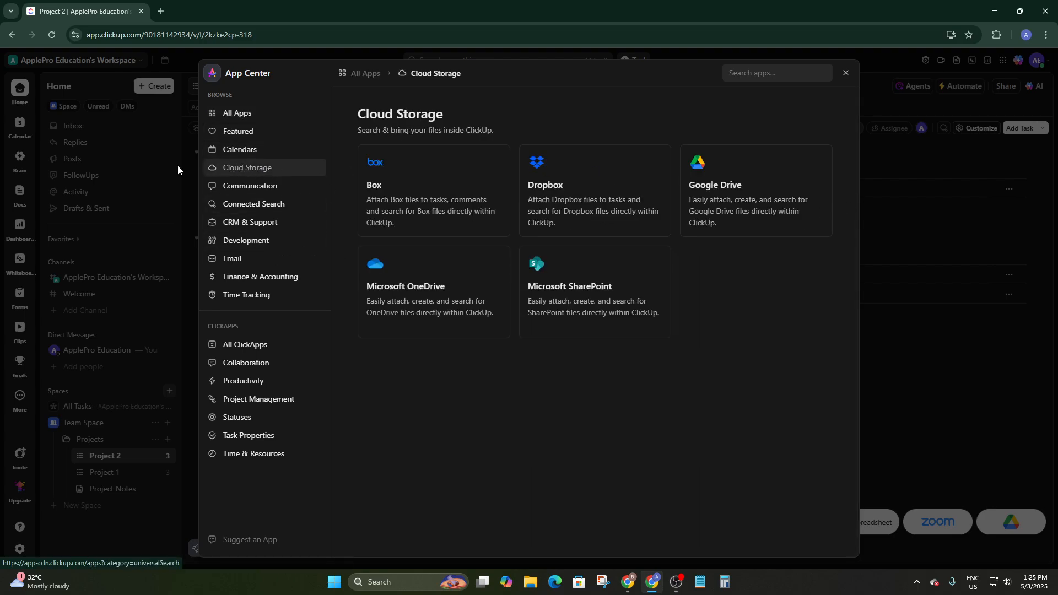
{"action": "left_click", "coordinate": [263, 185]}
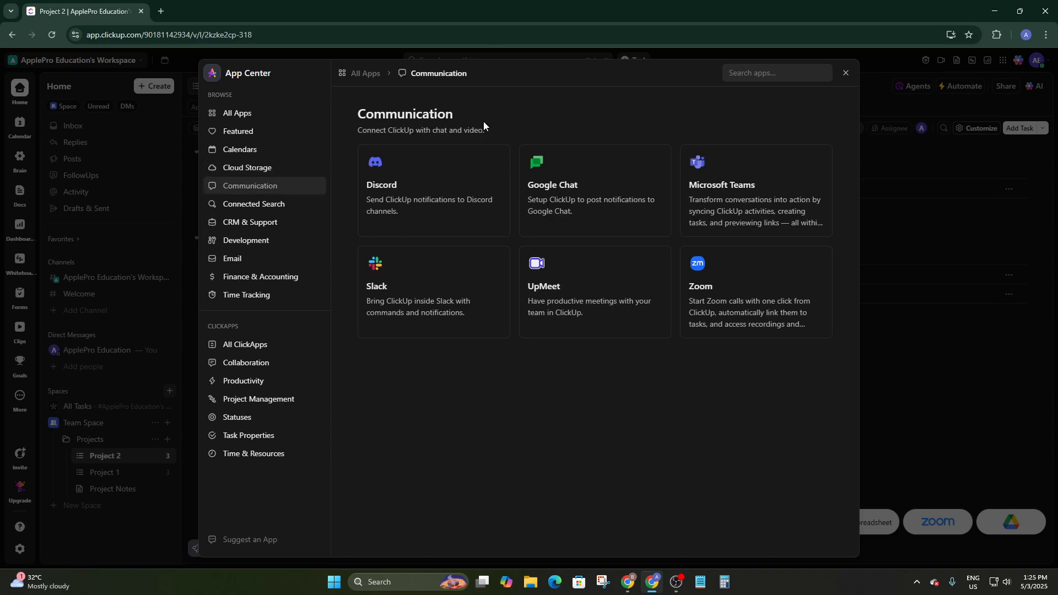
Try to add the Discord integration and choose a server for it, and return to the ClickUp Workspace.
{"action": "left_click", "coordinate": [436, 172]}
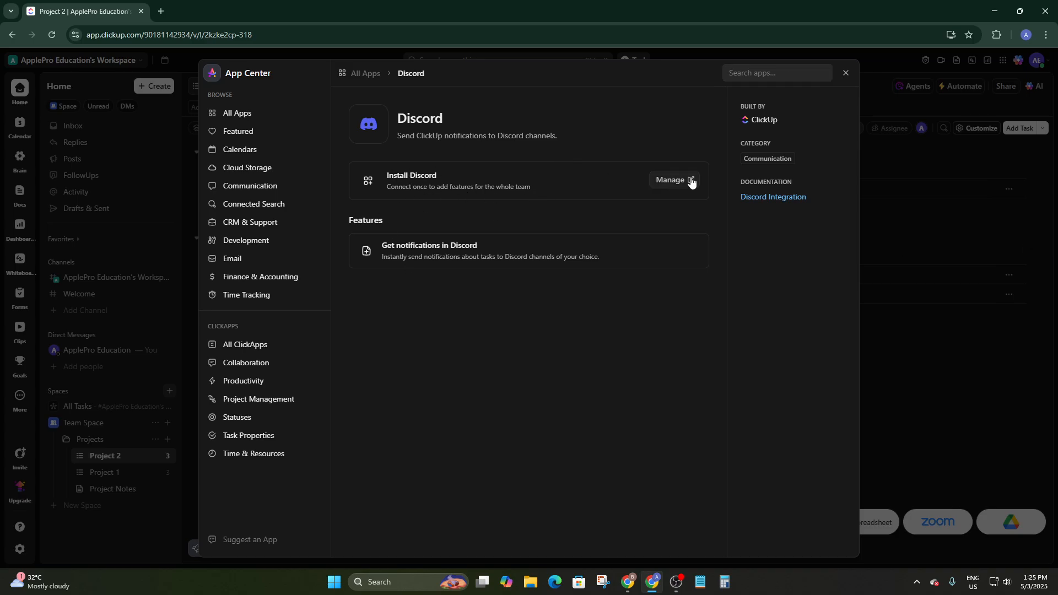
{"action": "left_click", "coordinate": [674, 181]}
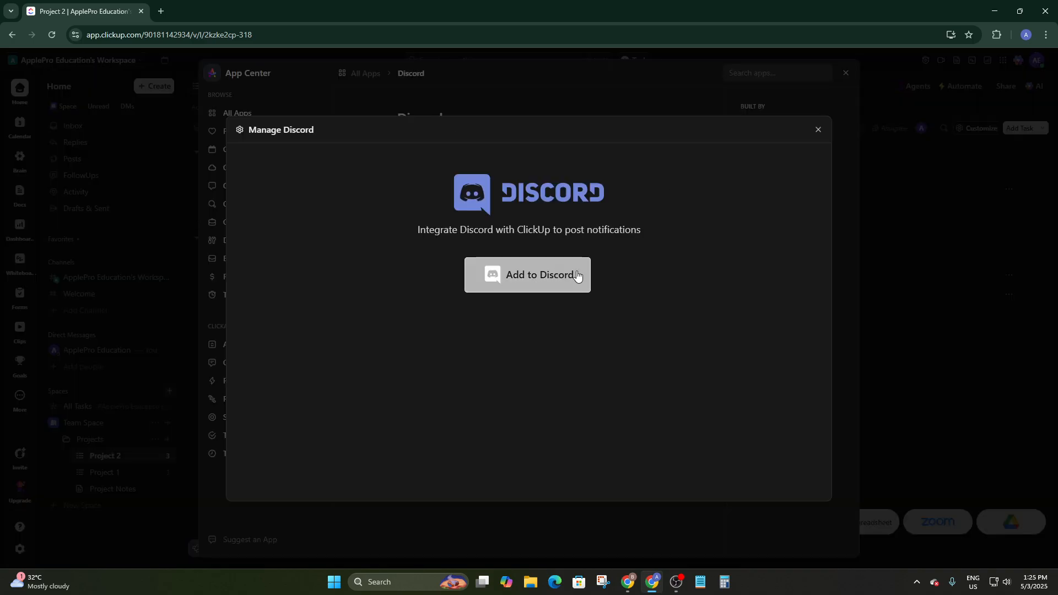
{"action": "left_click", "coordinate": [548, 278]}
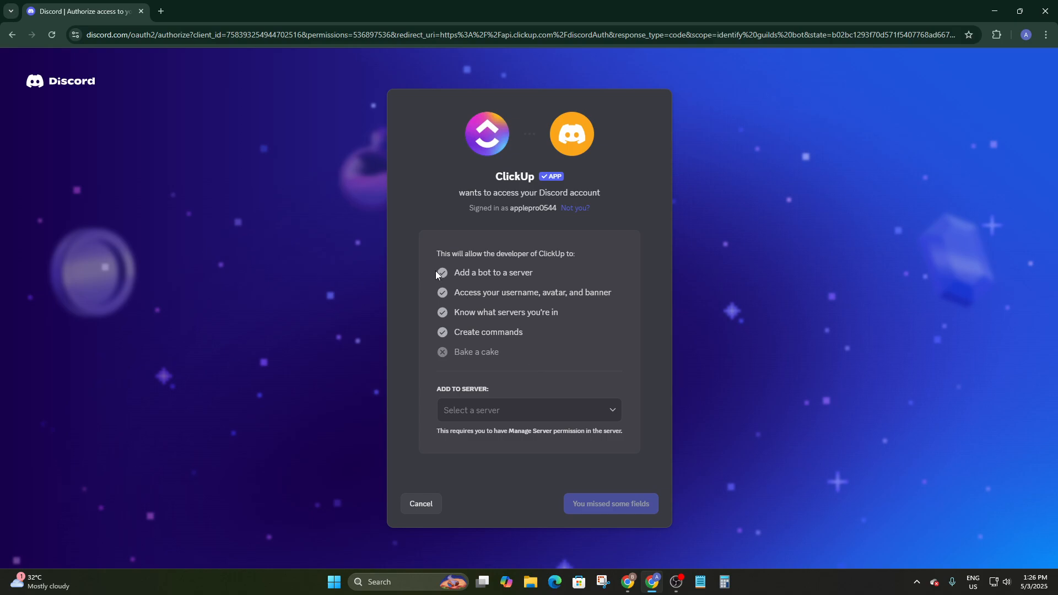
{"action": "left_click", "coordinate": [481, 417]}
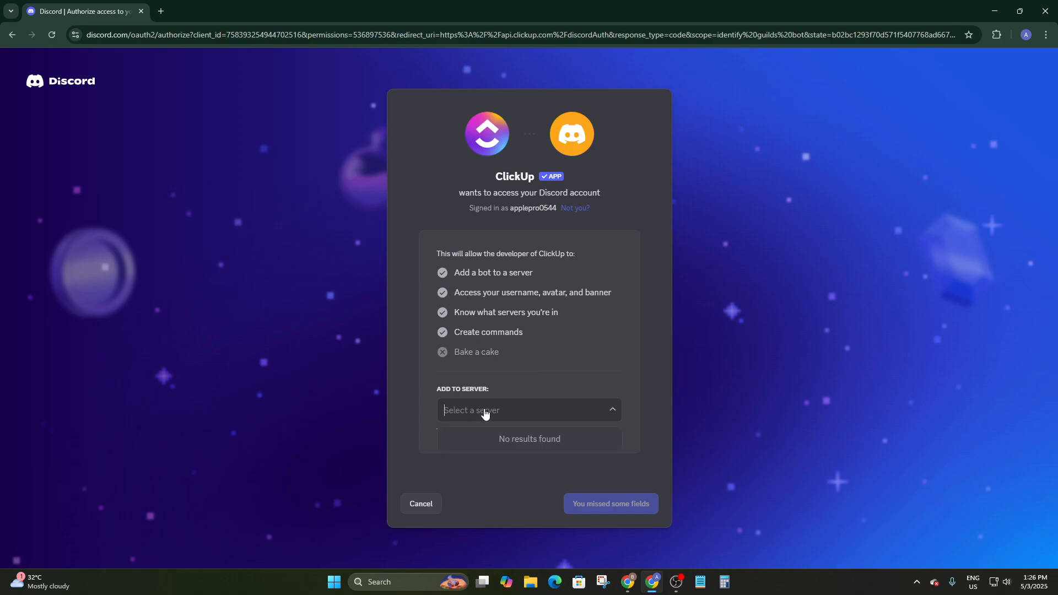
{"action": "left_click", "coordinate": [610, 414]}
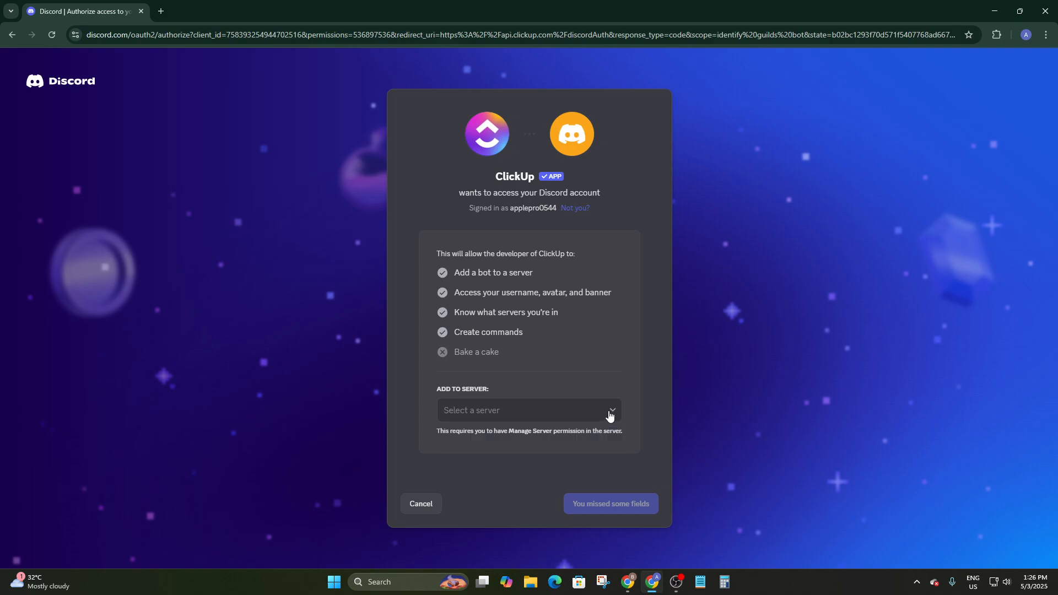
{"action": "left_click", "coordinate": [599, 422]}
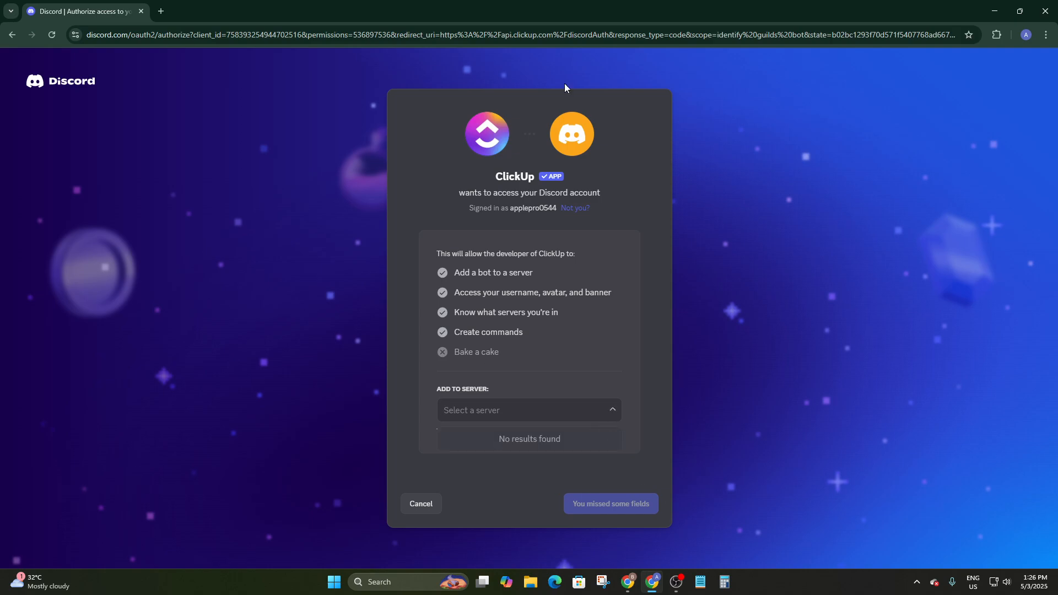
{"action": "left_click", "coordinate": [426, 498]}
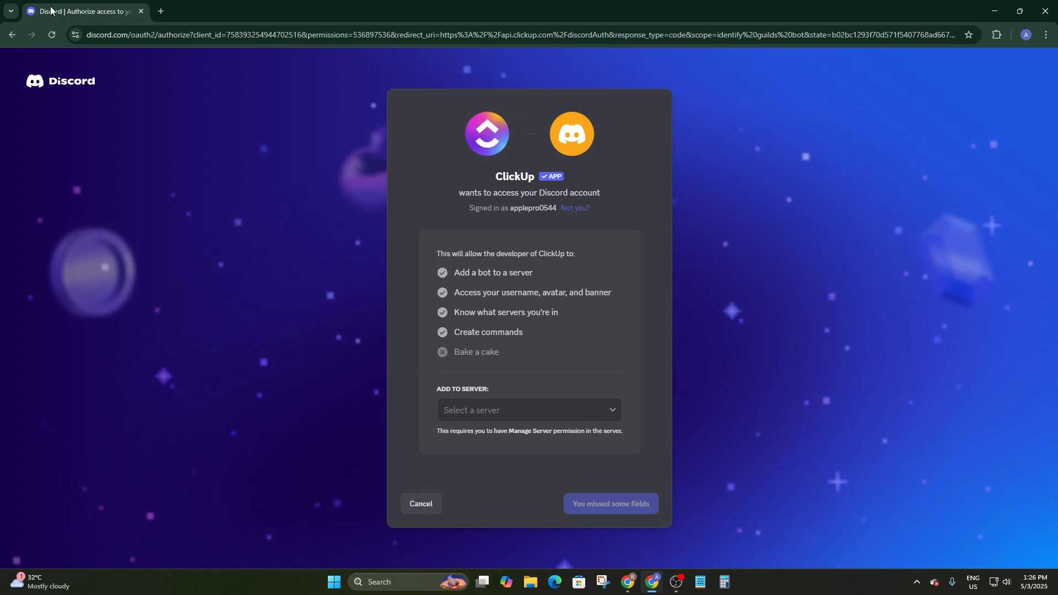
{"action": "left_click", "coordinate": [11, 34]}
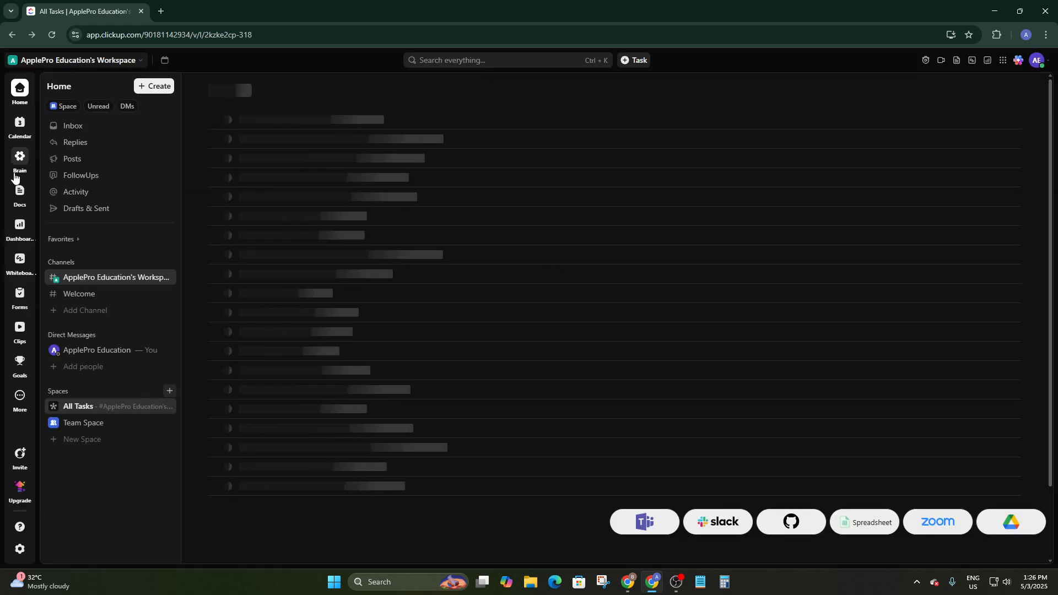
Reopen the Workspace's App Center and view the Email integrations.
{"action": "left_click", "coordinate": [72, 60]}
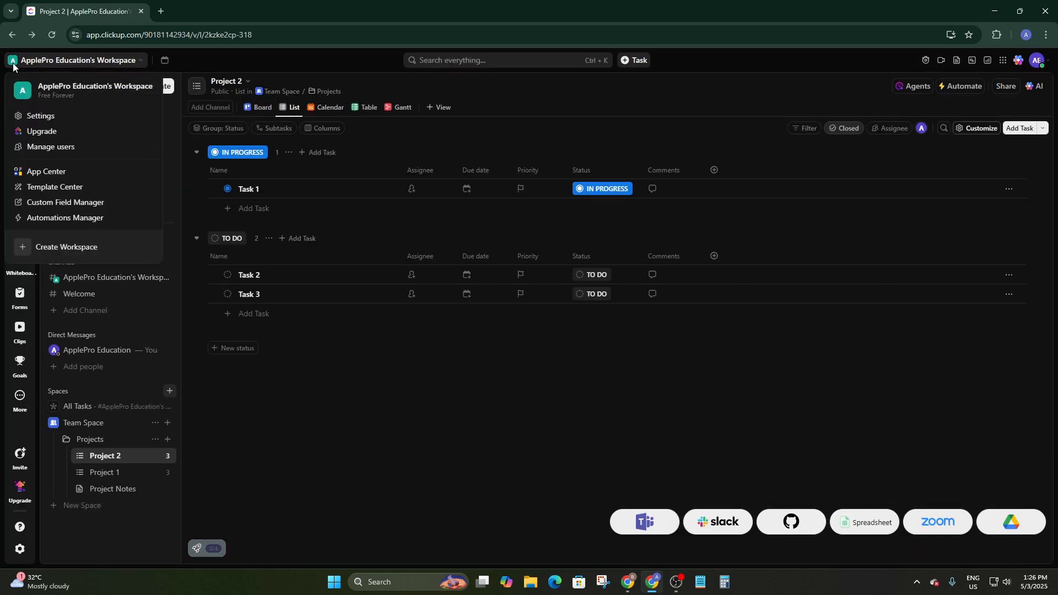
{"action": "left_click", "coordinate": [36, 172]}
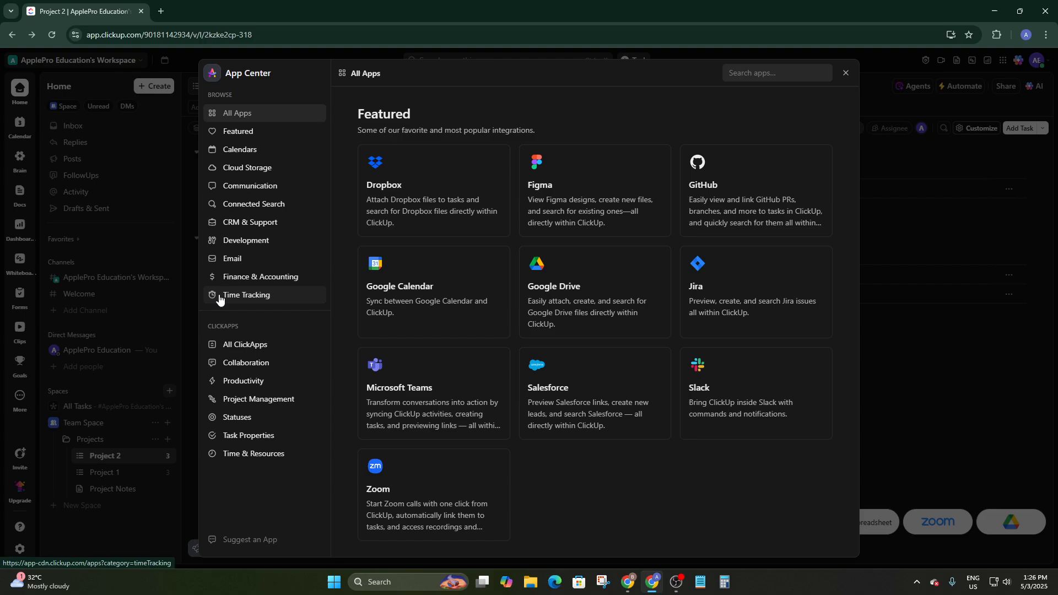
{"action": "left_click", "coordinate": [234, 259]}
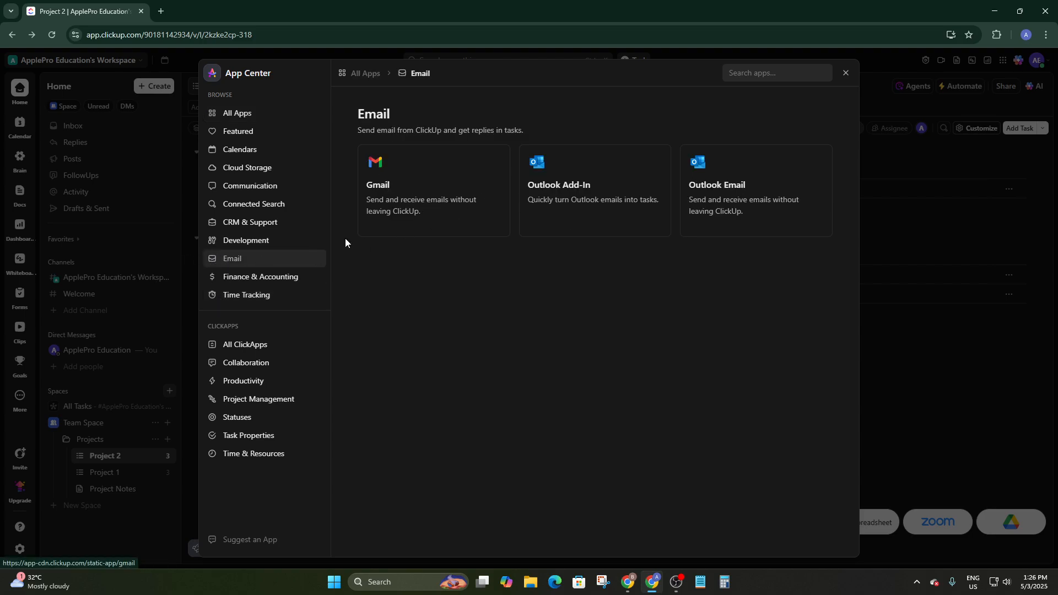
Review the full ClickApps list and the Collaboration, Productivity and Project Management categories, and close the App Center.
{"action": "left_click", "coordinate": [259, 349]}
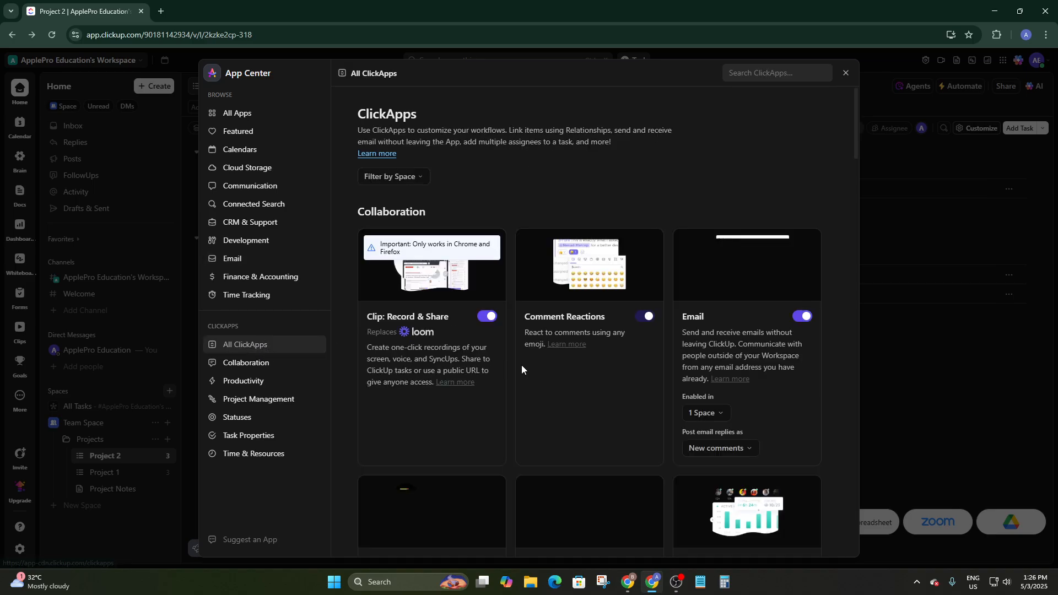
{"action": "scroll", "coordinate": [522, 365], "scroll_direction": "down", "scroll_amount": 15}
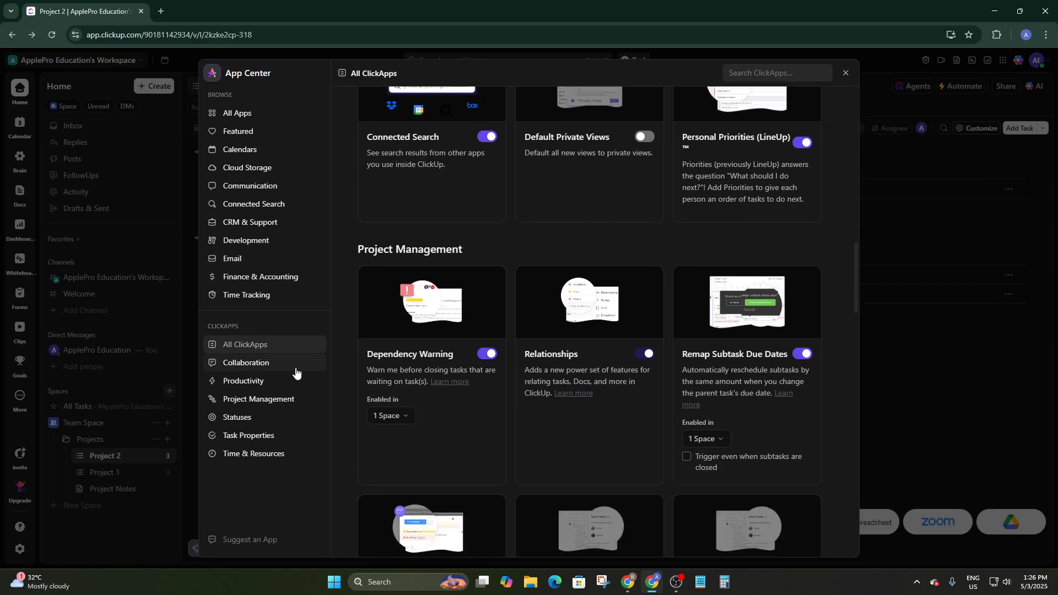
{"action": "left_click", "coordinate": [244, 364]}
{"action": "scroll", "coordinate": [556, 316], "scroll_direction": "down", "scroll_amount": 3}
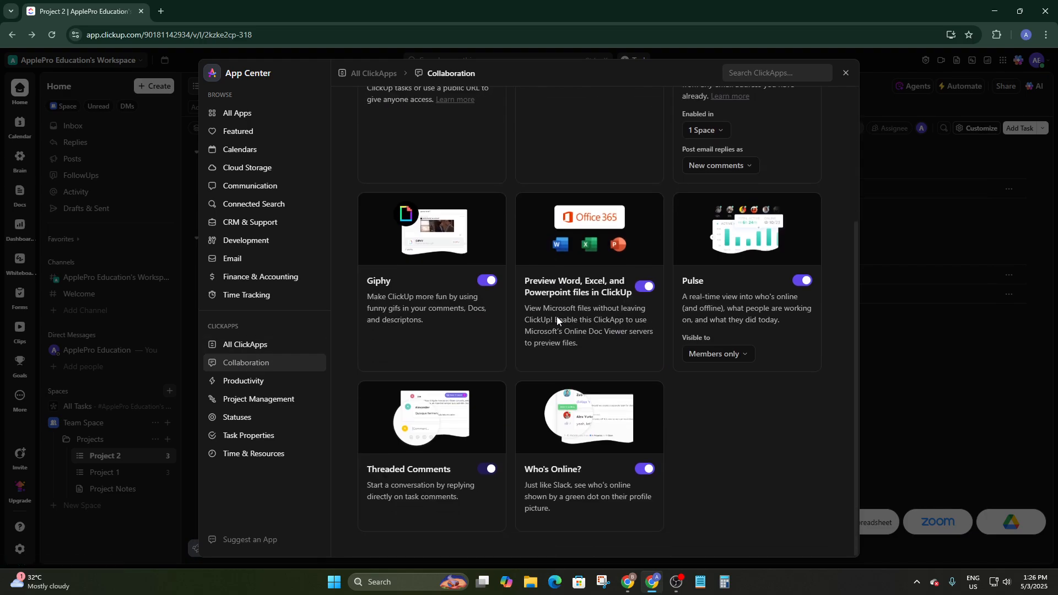
{"action": "left_click", "coordinate": [246, 383]}
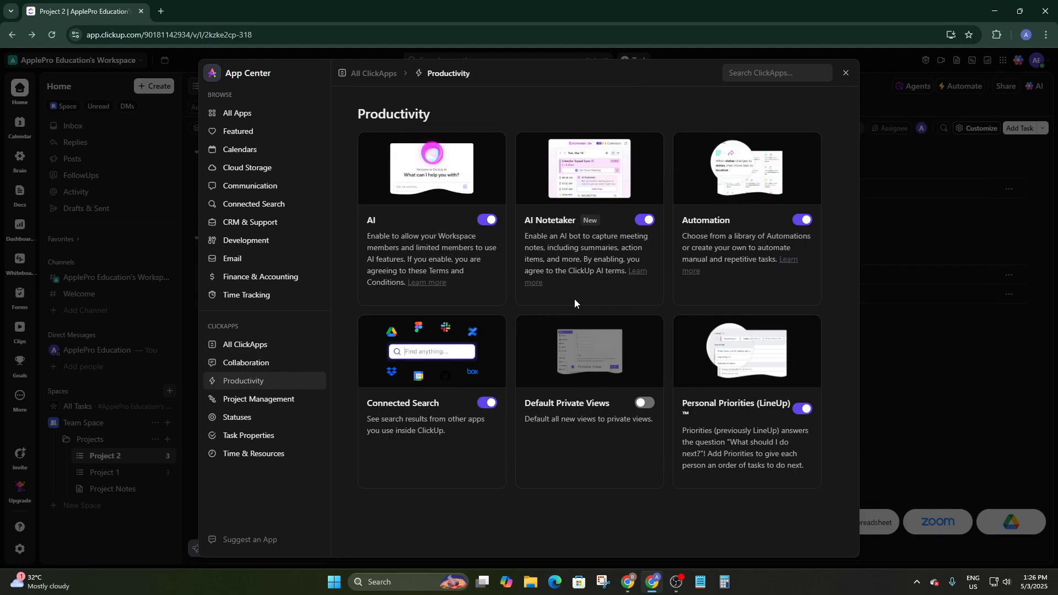
{"action": "left_click", "coordinate": [249, 400]}
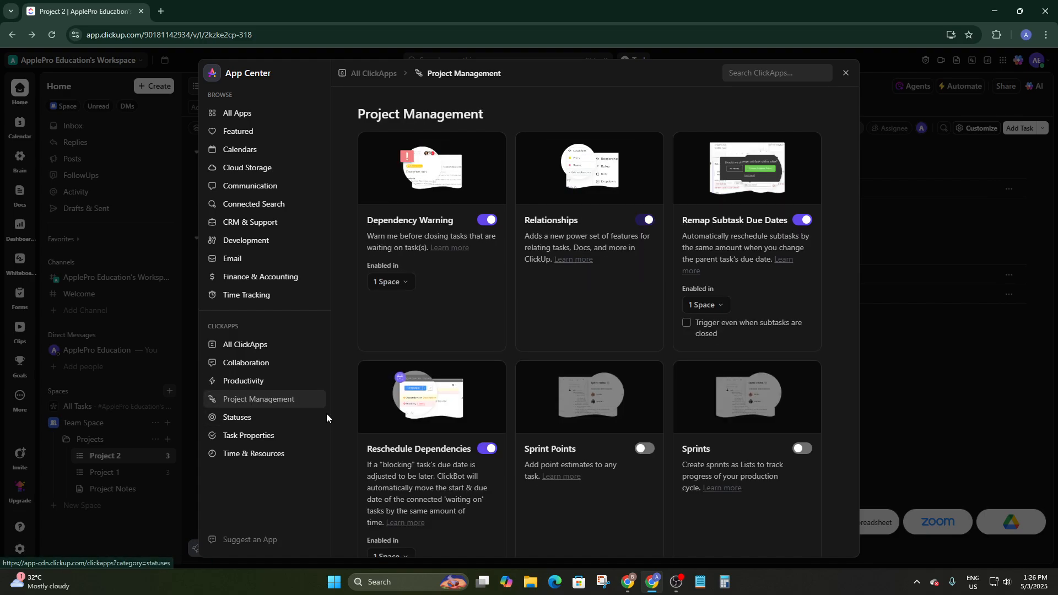
{"action": "scroll", "coordinate": [638, 375], "scroll_direction": "down", "scroll_amount": 1}
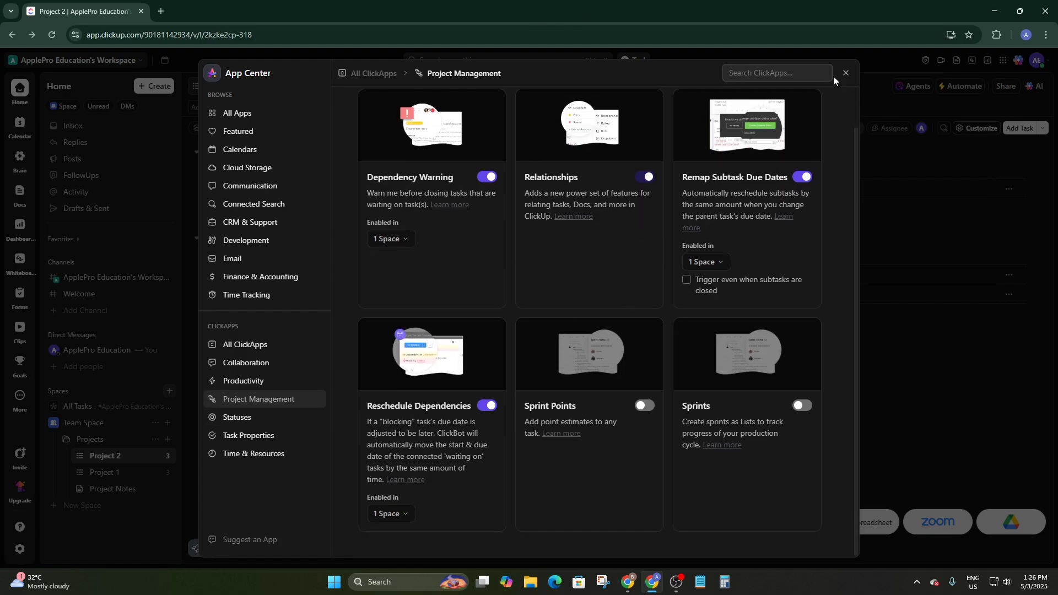
{"action": "left_click", "coordinate": [847, 73]}
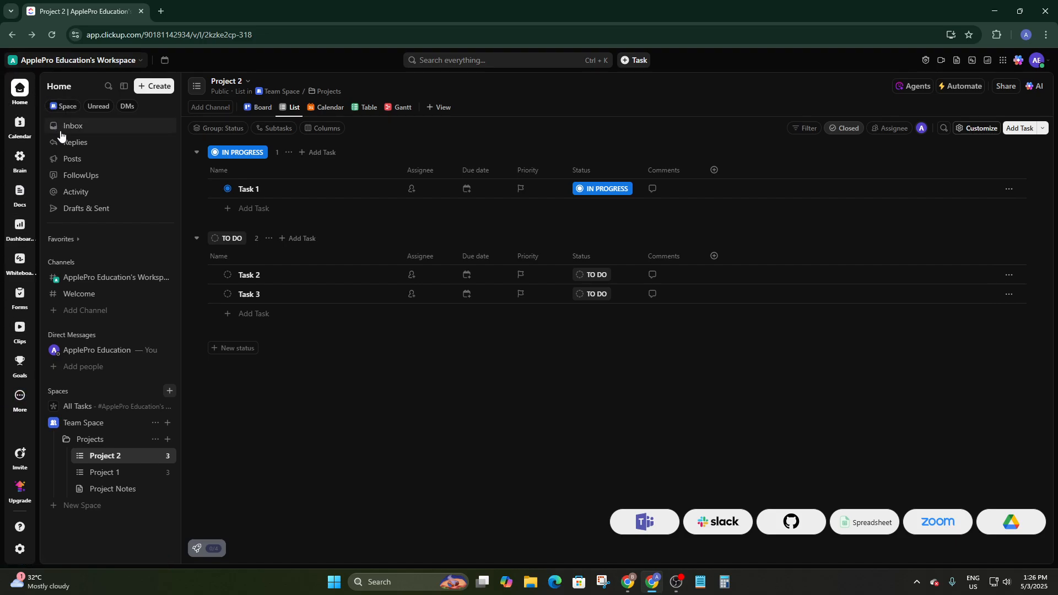
Open the Calendar and start a personal Google Calendar connection, choosing the Google account to use.
{"action": "left_click", "coordinate": [20, 124]}
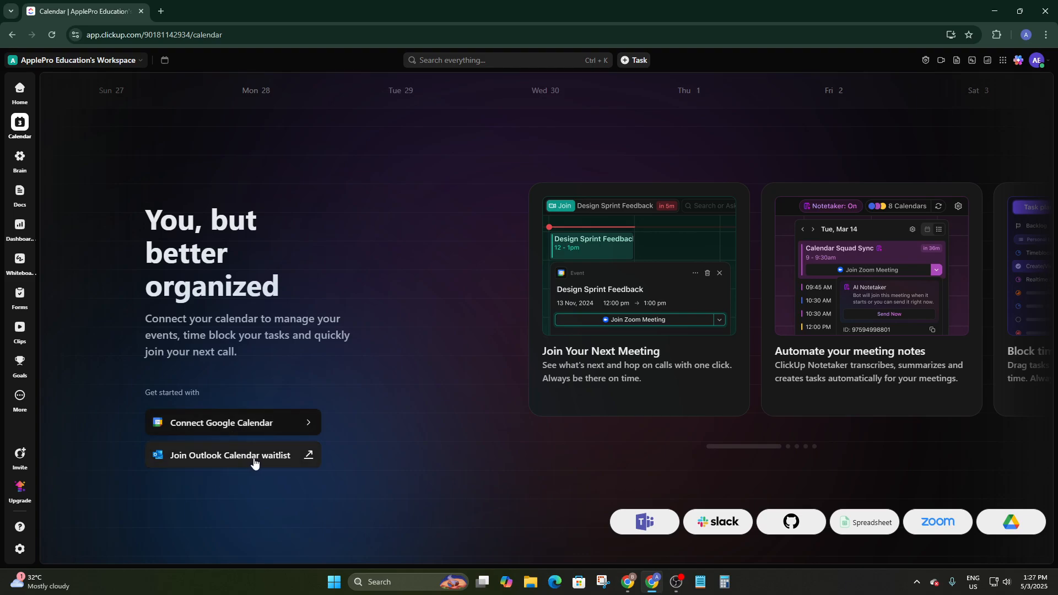
{"action": "left_click", "coordinate": [255, 424]}
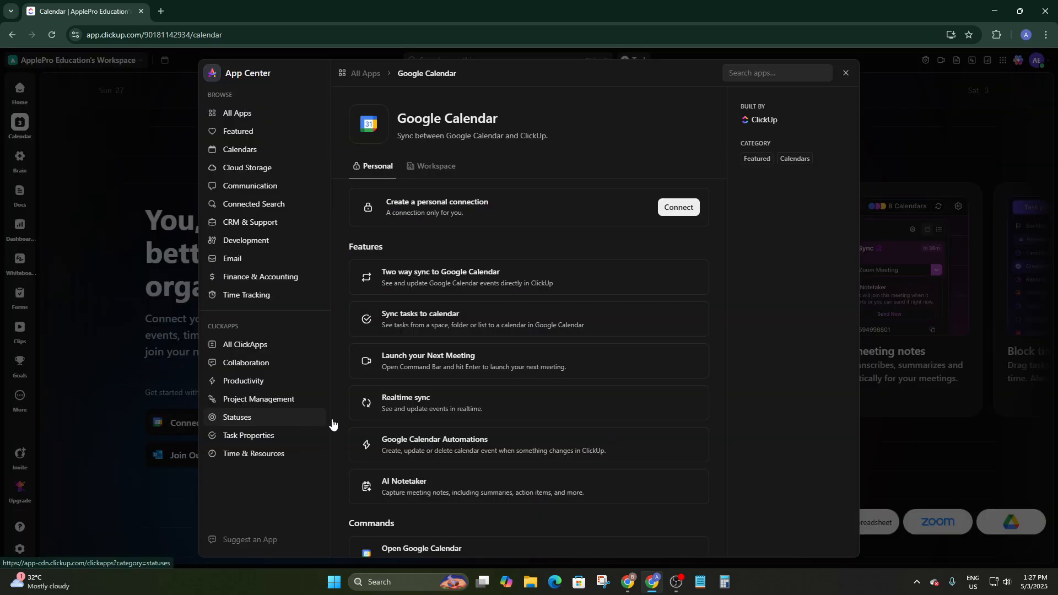
{"action": "left_click", "coordinate": [672, 214]}
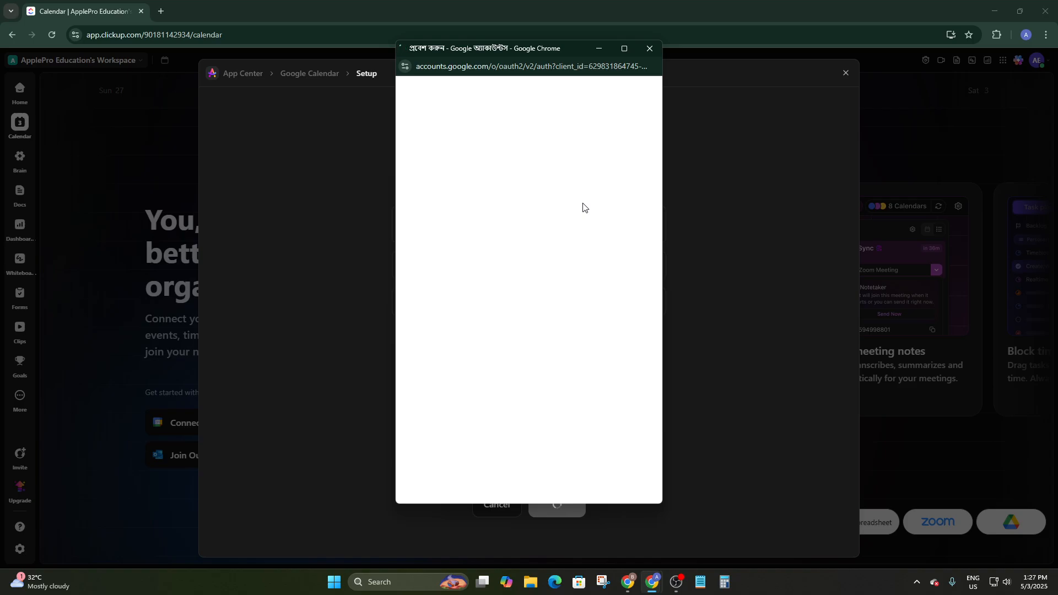
{"action": "left_click", "coordinate": [493, 237]}
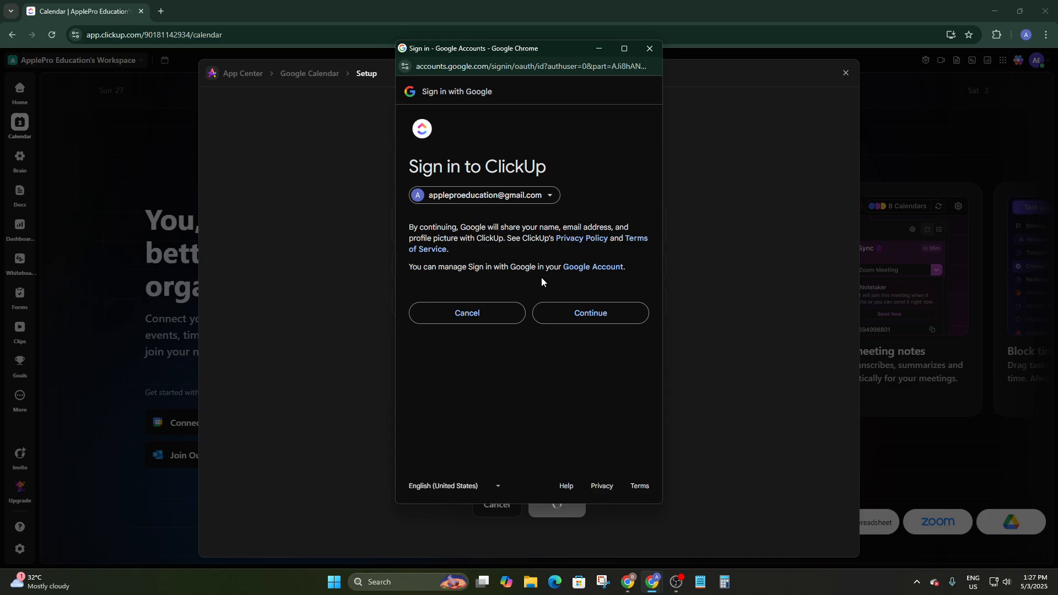
Continue the Google sign-in, grant ClickUp access to all calendars, finish the setup and return to the weekly calendar.
{"action": "left_click", "coordinate": [600, 314]}
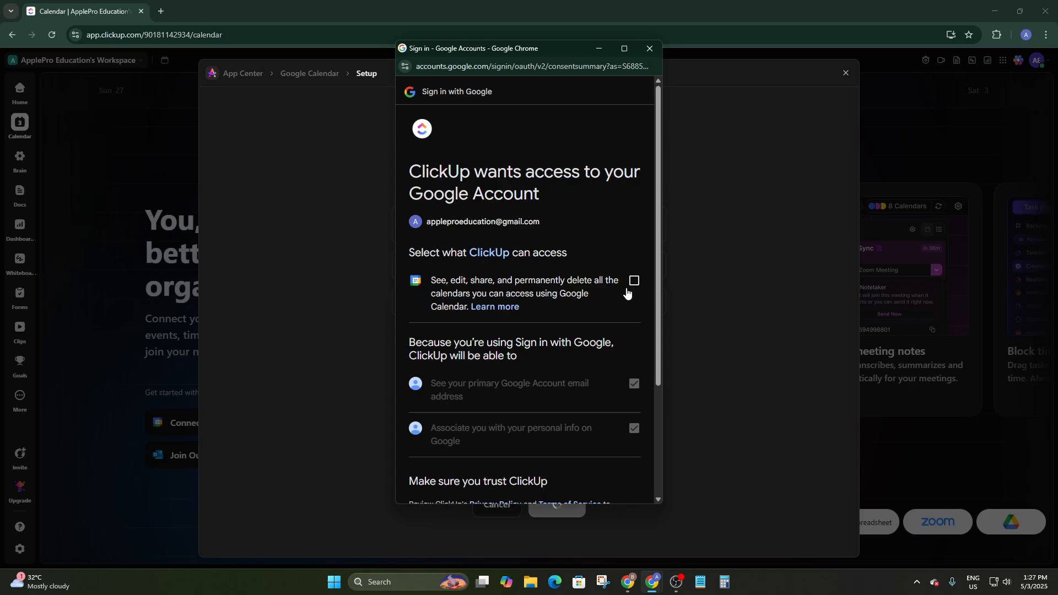
{"action": "left_click", "coordinate": [633, 281]}
{"action": "scroll", "coordinate": [618, 280], "scroll_direction": "down", "scroll_amount": 3}
{"action": "left_click", "coordinate": [595, 444]}
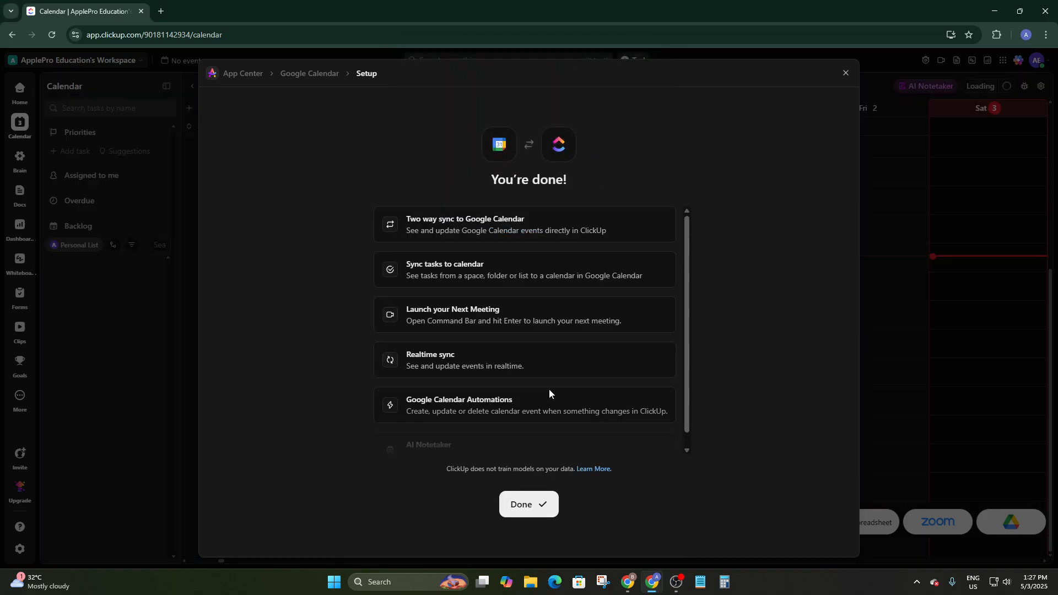
{"action": "left_click", "coordinate": [511, 514]}
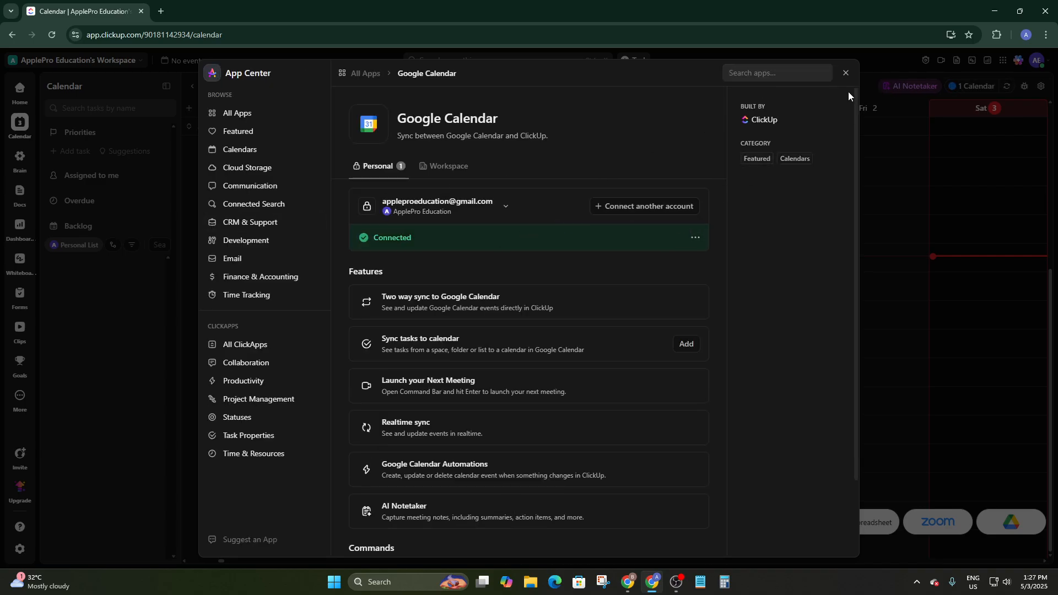
{"action": "left_click", "coordinate": [845, 72]}
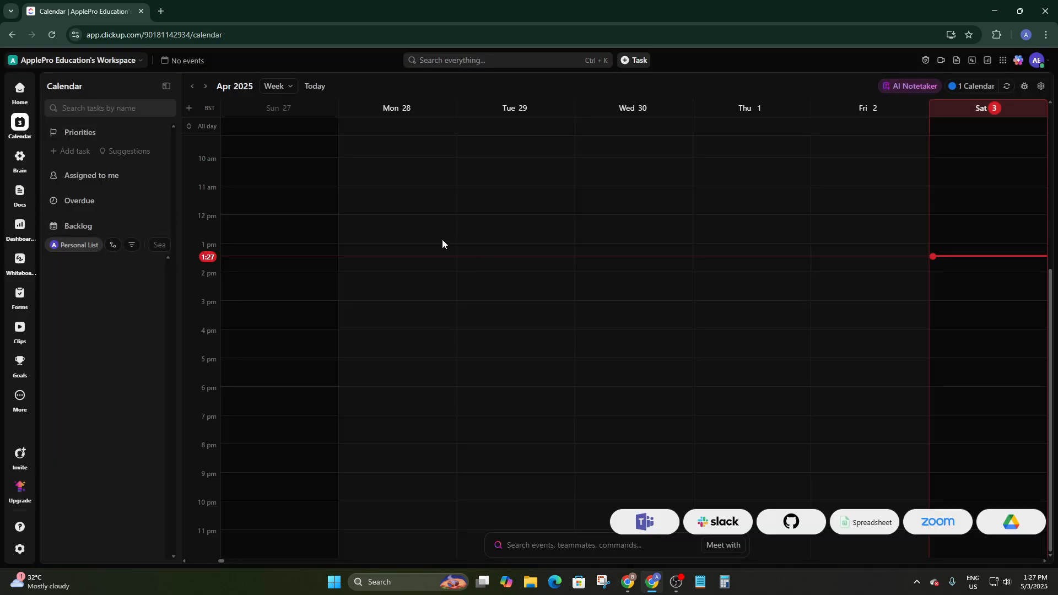
{"action": "scroll", "coordinate": [737, 355], "scroll_direction": "up", "scroll_amount": 5}
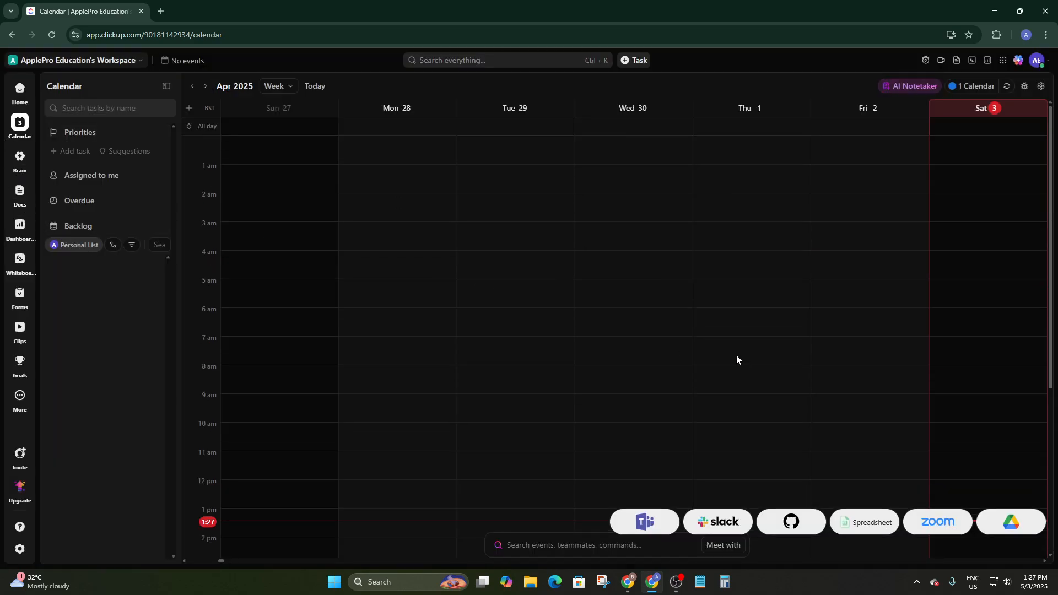
Look over the weekly calendar, the Brain page and the Docs hub.
{"action": "scroll", "coordinate": [736, 360], "scroll_direction": "down", "scroll_amount": 5}
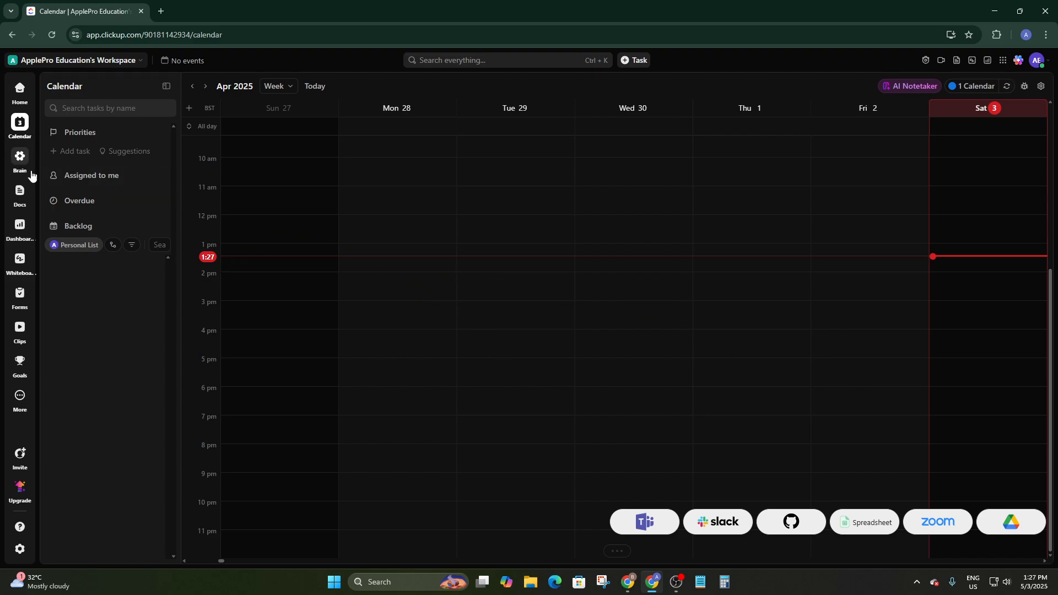
{"action": "left_click", "coordinate": [20, 158]}
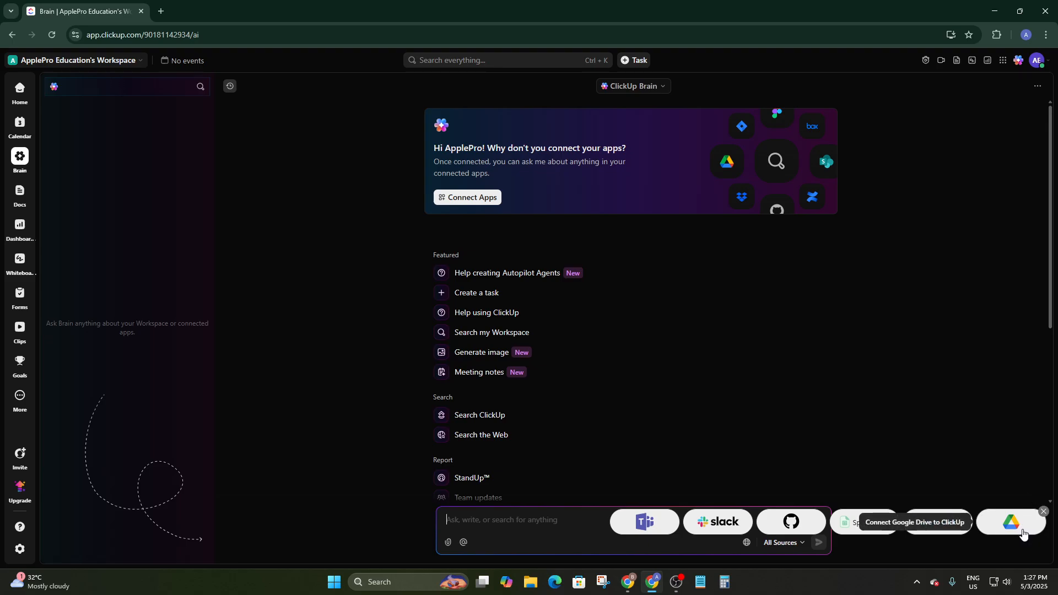
{"action": "left_click", "coordinate": [20, 193]}
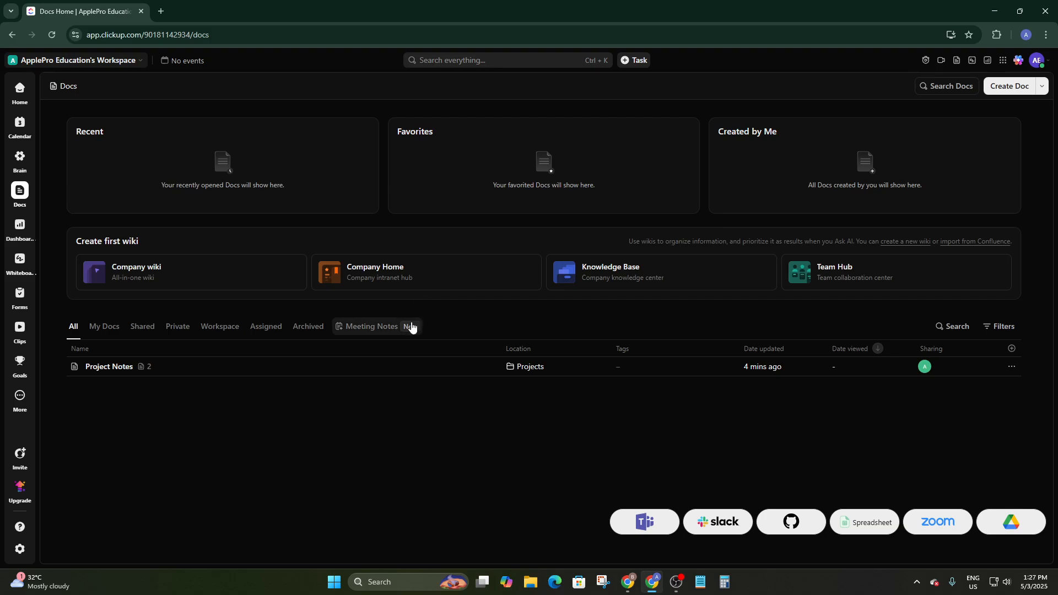
Open the Dashboards hub, dismiss its intro video, and view and close the Team Reporting template's details.
{"action": "left_click", "coordinate": [20, 227]}
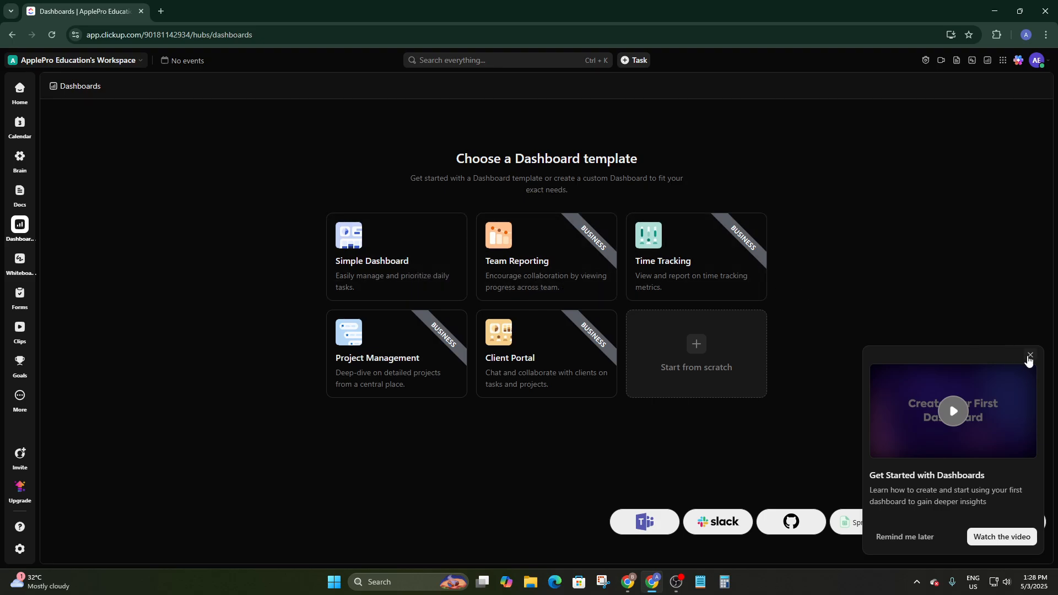
{"action": "left_click", "coordinate": [1030, 355]}
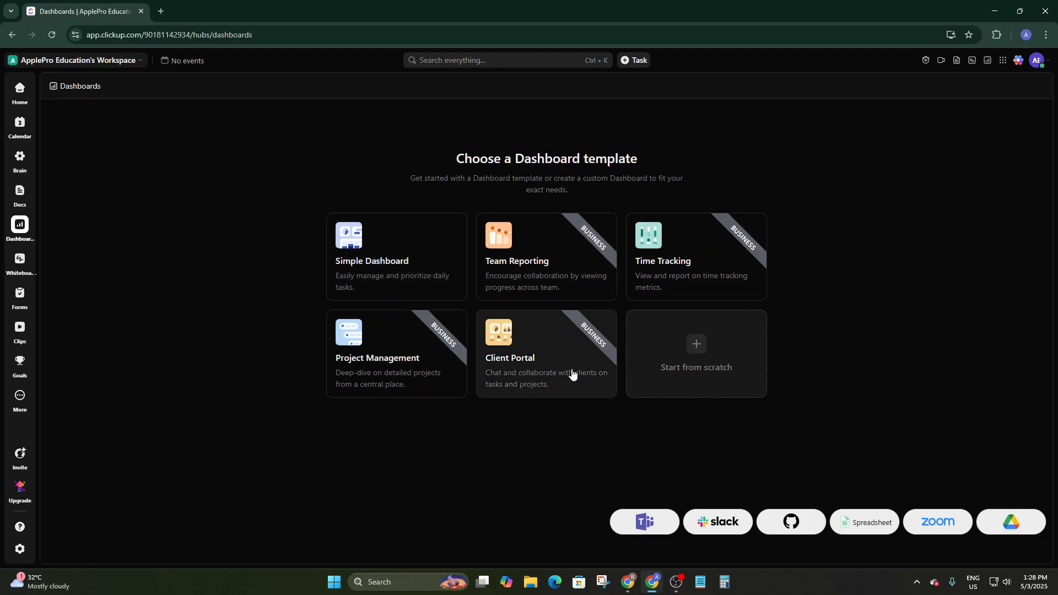
{"action": "left_click", "coordinate": [568, 236]}
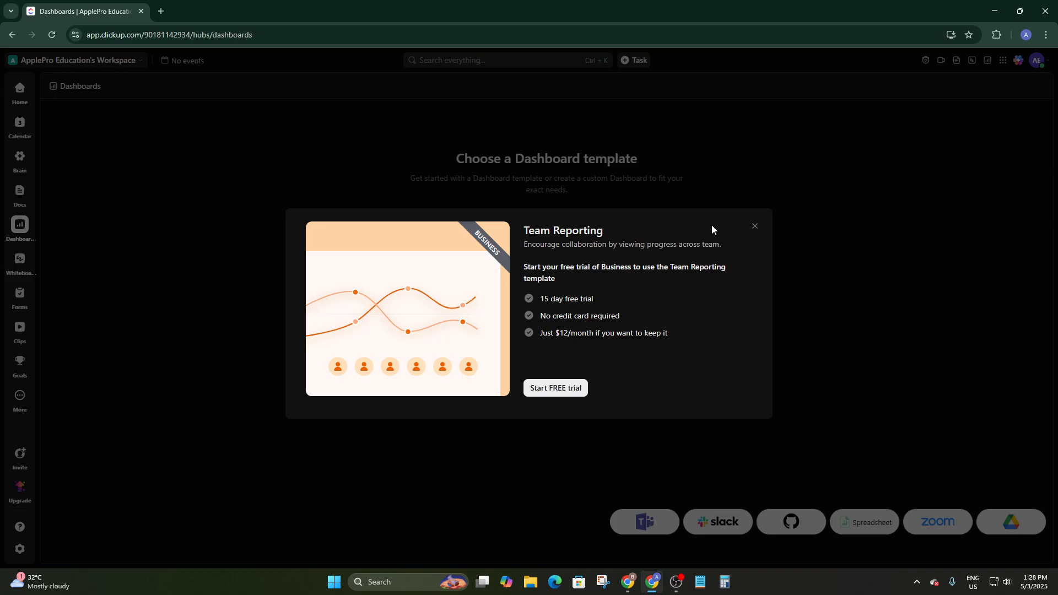
{"action": "left_click", "coordinate": [755, 226]}
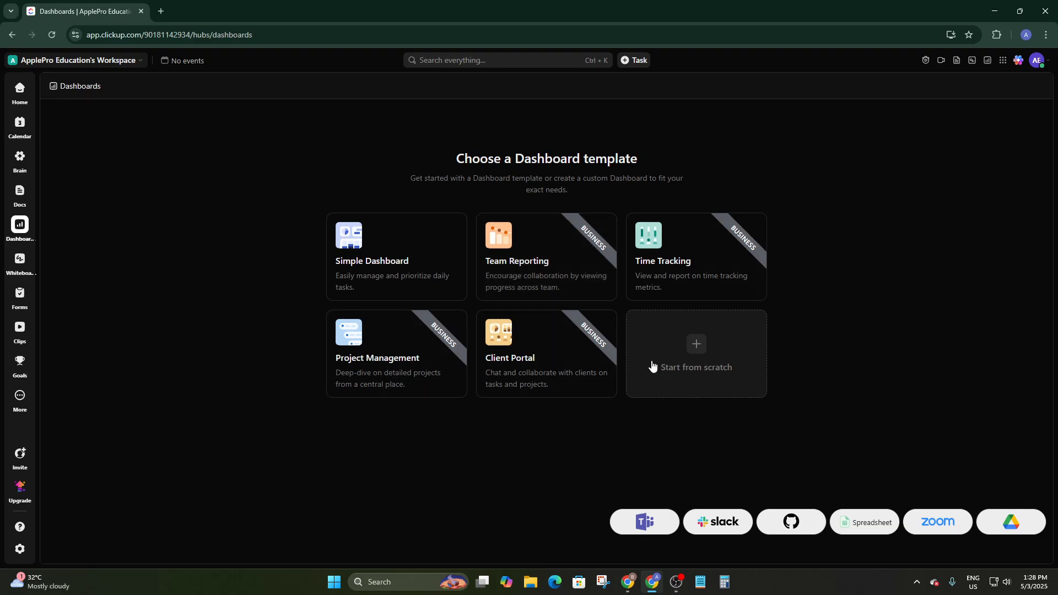
Create a dashboard from scratch and close the card selection without adding a card.
{"action": "left_click", "coordinate": [698, 351]}
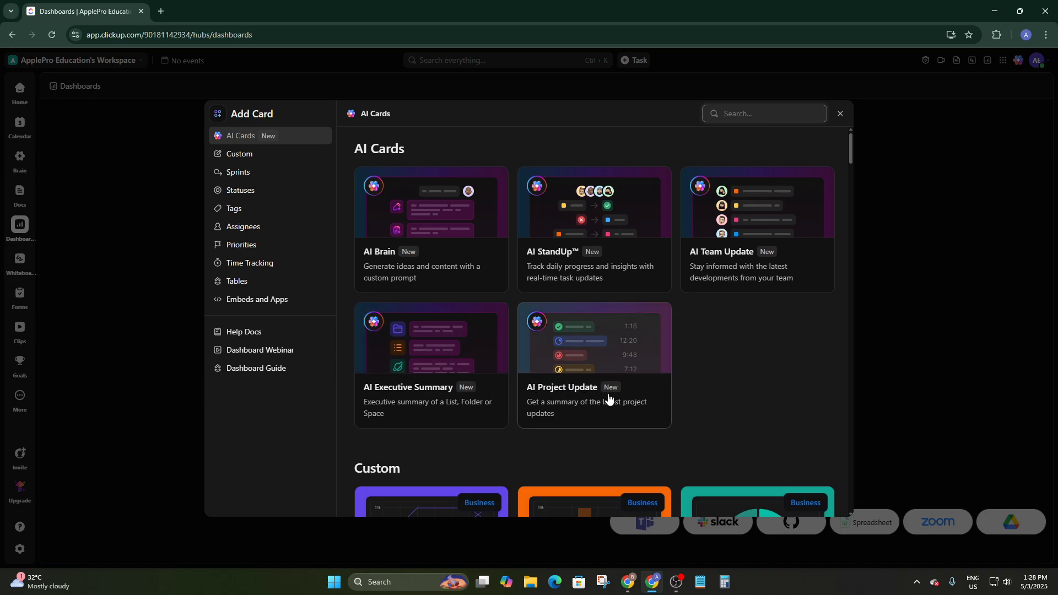
{"action": "key", "text": "Escape"}
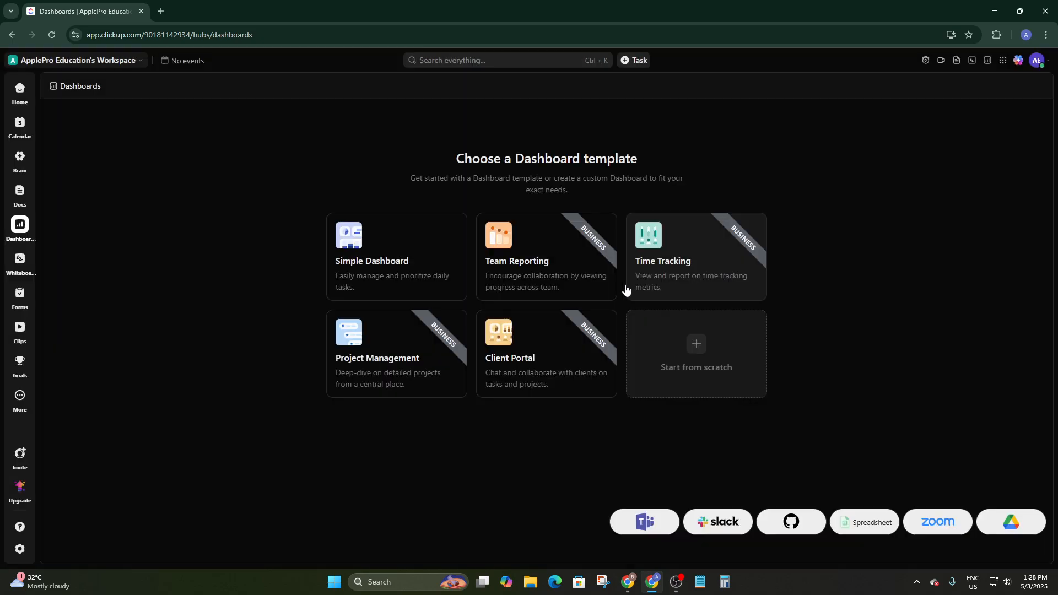
{"action": "left_click", "coordinate": [685, 347]}
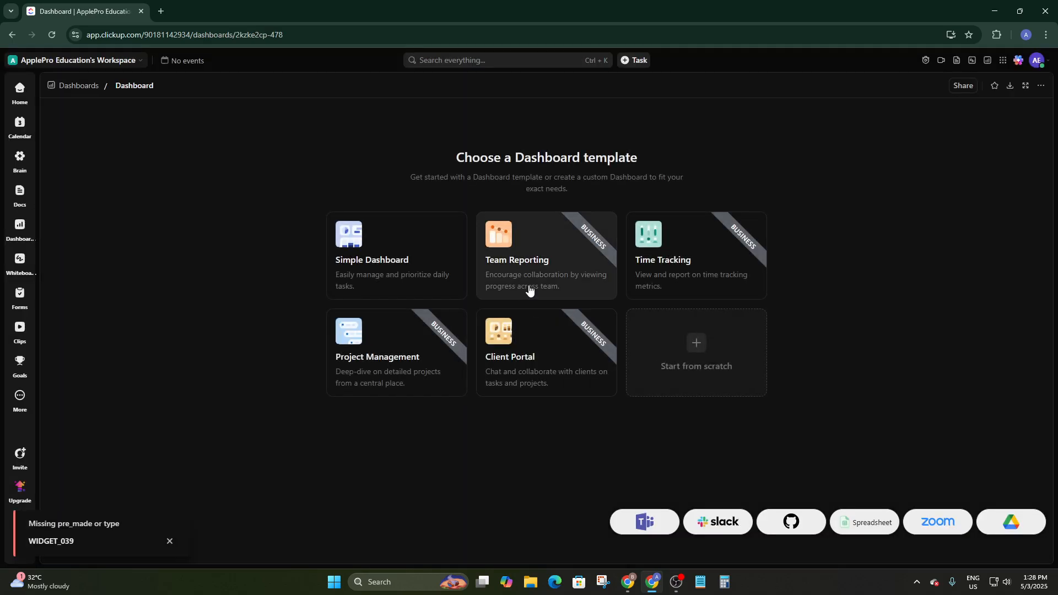
{"action": "left_click", "coordinate": [684, 342]}
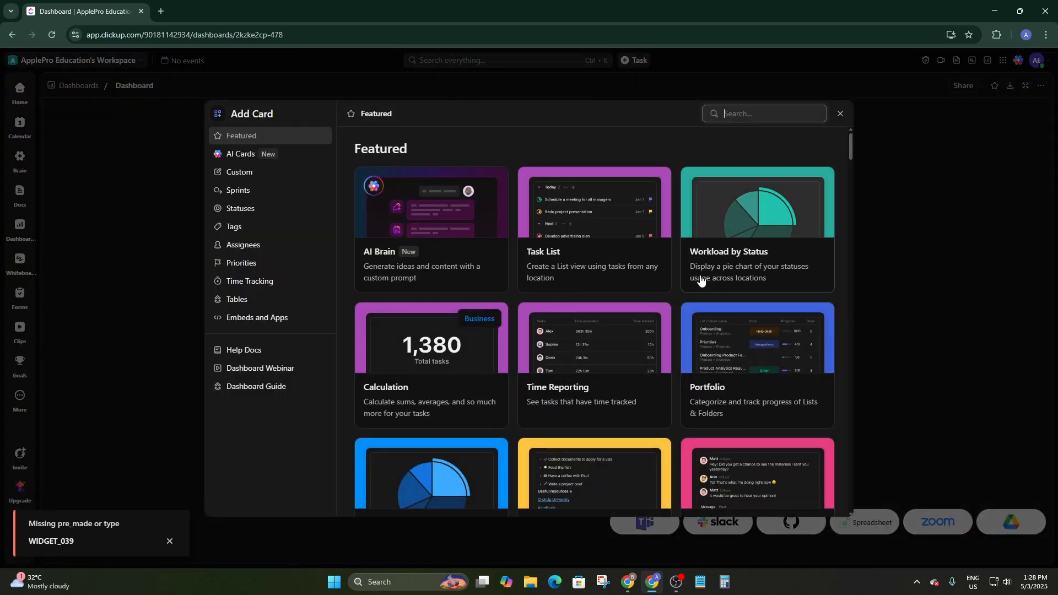
{"action": "left_click", "coordinate": [840, 113]}
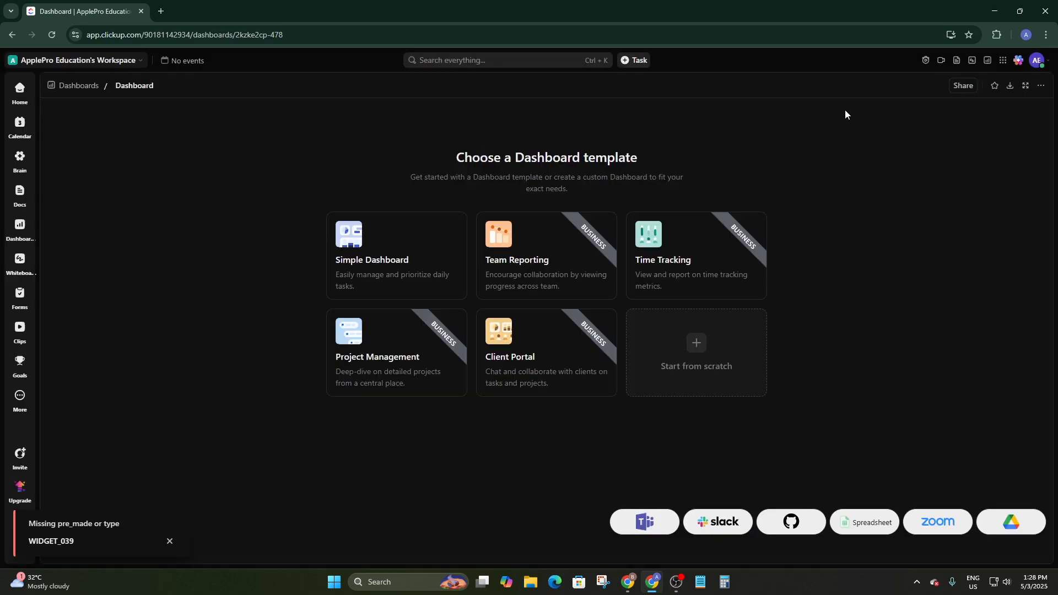
Reopen the new dashboard from the Dashboards hub and choose the Tasks by Assignee card for it.
{"action": "left_click", "coordinate": [17, 243]}
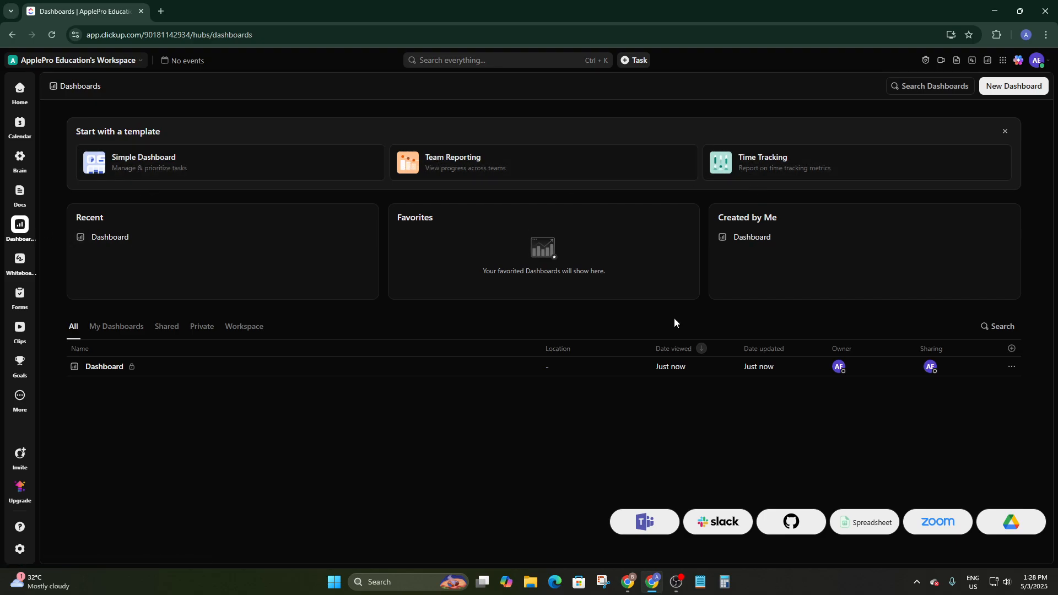
{"action": "left_click", "coordinate": [246, 365]}
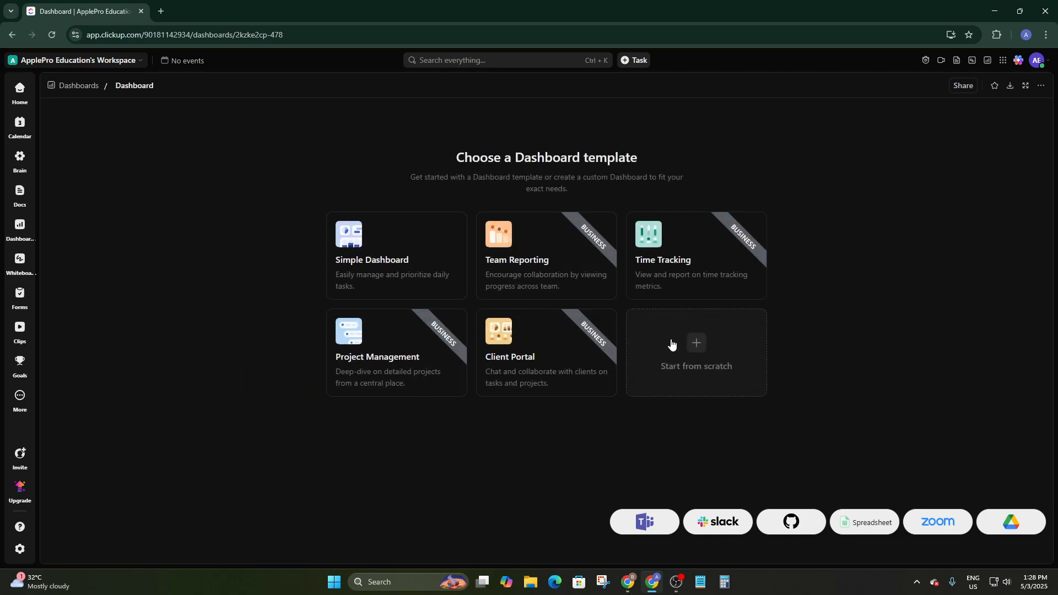
{"action": "left_click", "coordinate": [693, 350]}
{"action": "scroll", "coordinate": [643, 333], "scroll_direction": "down", "scroll_amount": 1}
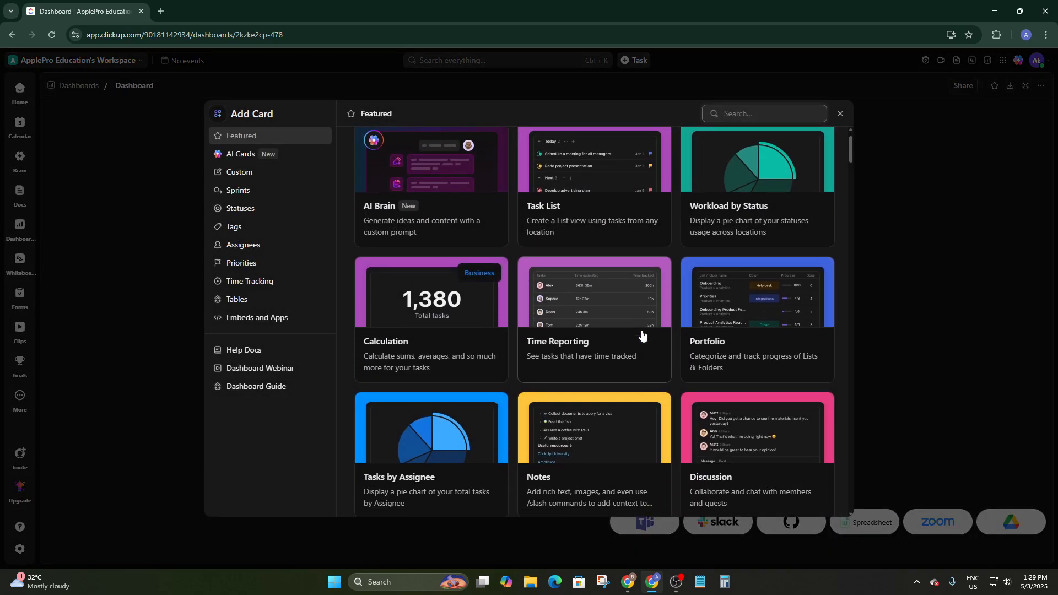
{"action": "scroll", "coordinate": [423, 351], "scroll_direction": "up", "scroll_amount": 1}
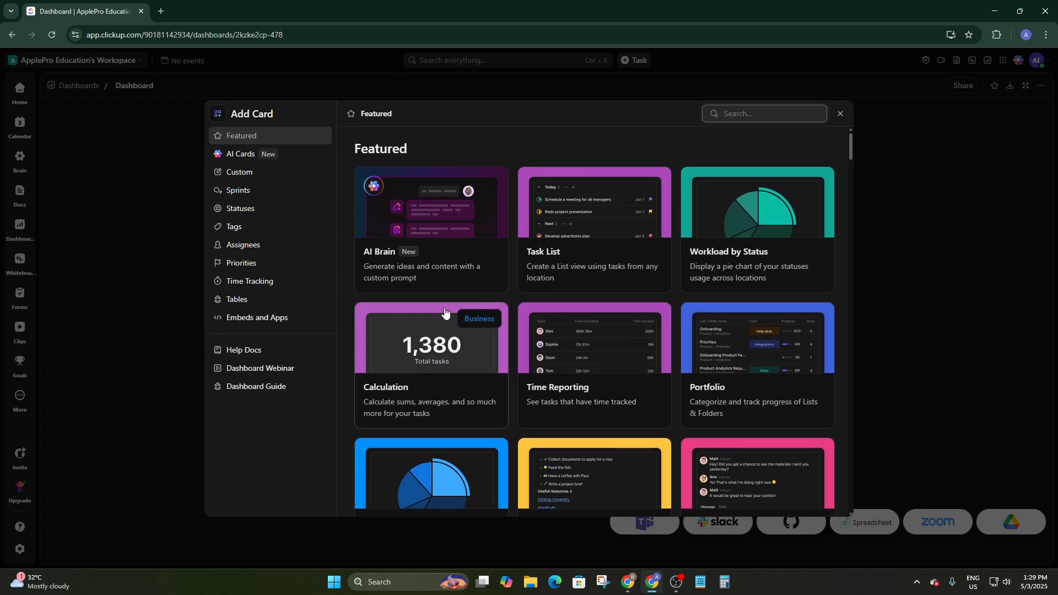
{"action": "scroll", "coordinate": [423, 356], "scroll_direction": "down", "scroll_amount": 3}
{"action": "left_click", "coordinate": [423, 364]}
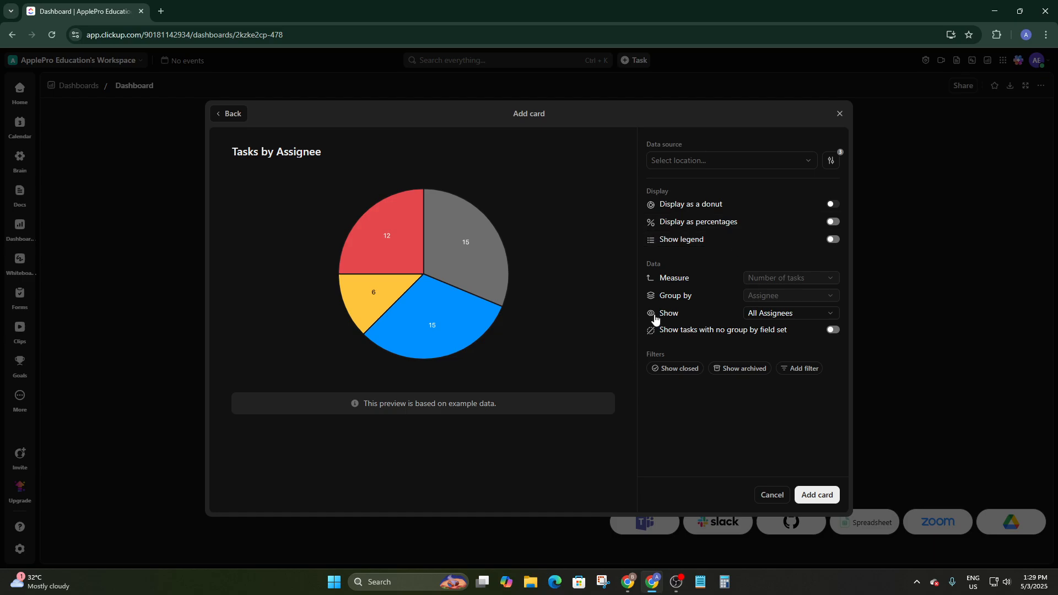
Set the Tasks by Assignee card's data source to Team Space and add the card to the dashboard.
{"action": "left_click", "coordinate": [795, 163]}
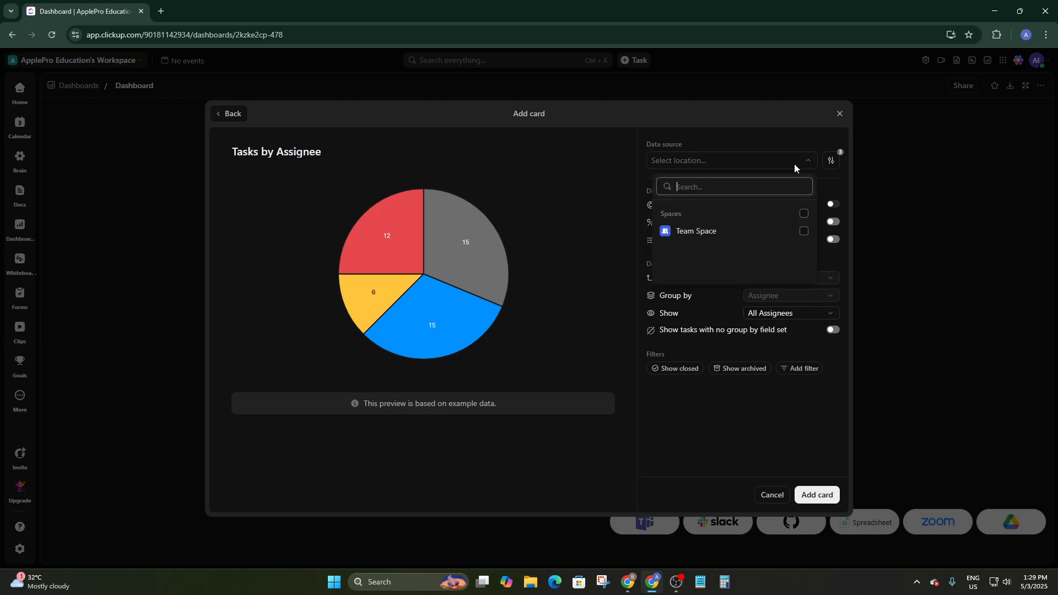
{"action": "left_click", "coordinate": [795, 163]}
{"action": "left_click", "coordinate": [794, 163]}
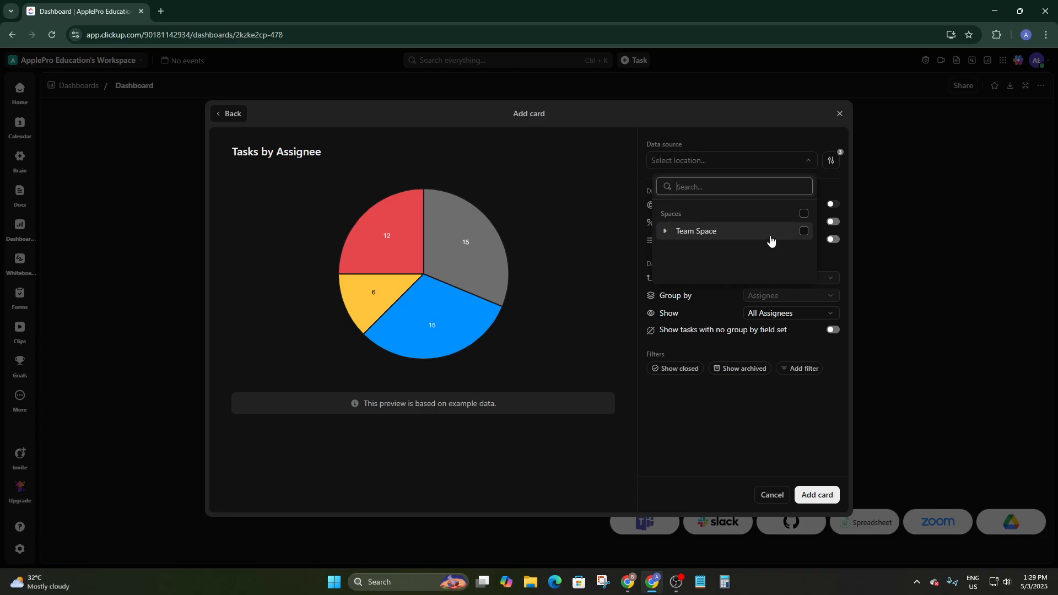
{"action": "left_click", "coordinate": [802, 232]}
{"action": "left_click", "coordinate": [775, 449]}
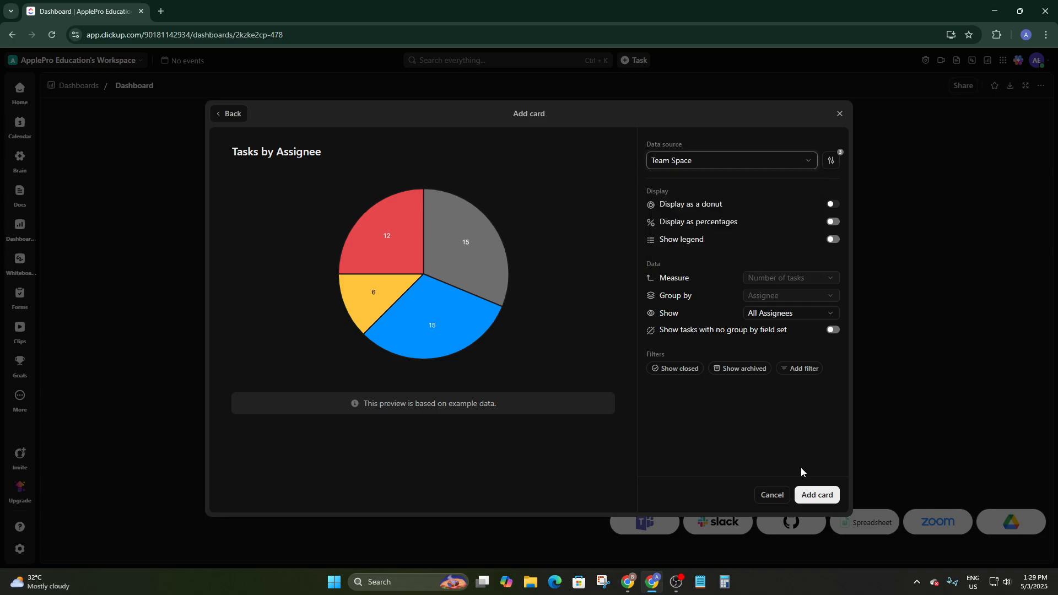
{"action": "left_click", "coordinate": [814, 494]}
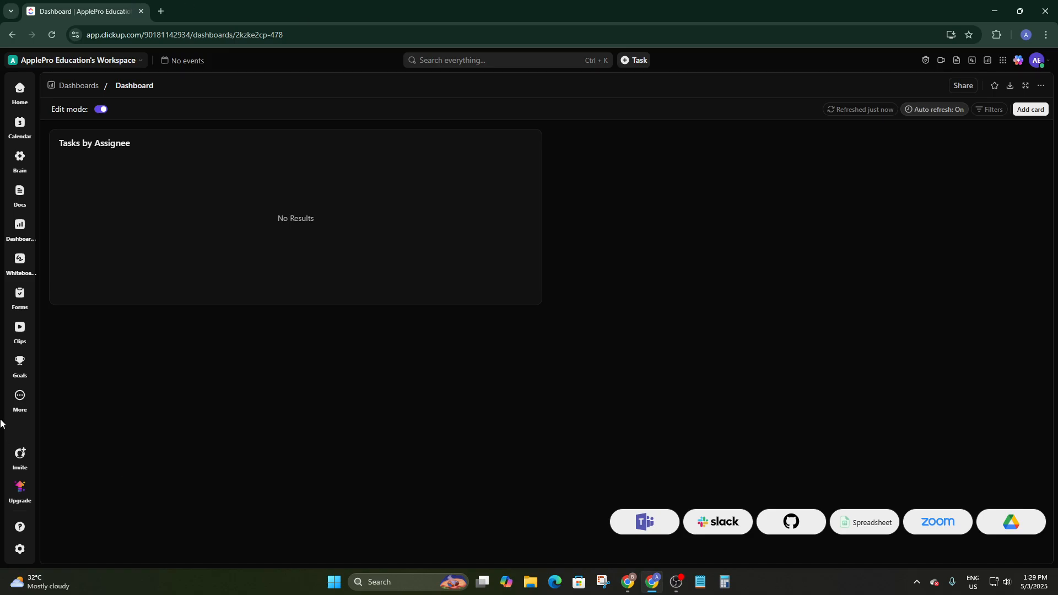
Create a whiteboard named "Team Worrk" in My Whiteboards and close its canvas.
{"action": "left_click", "coordinate": [13, 255]}
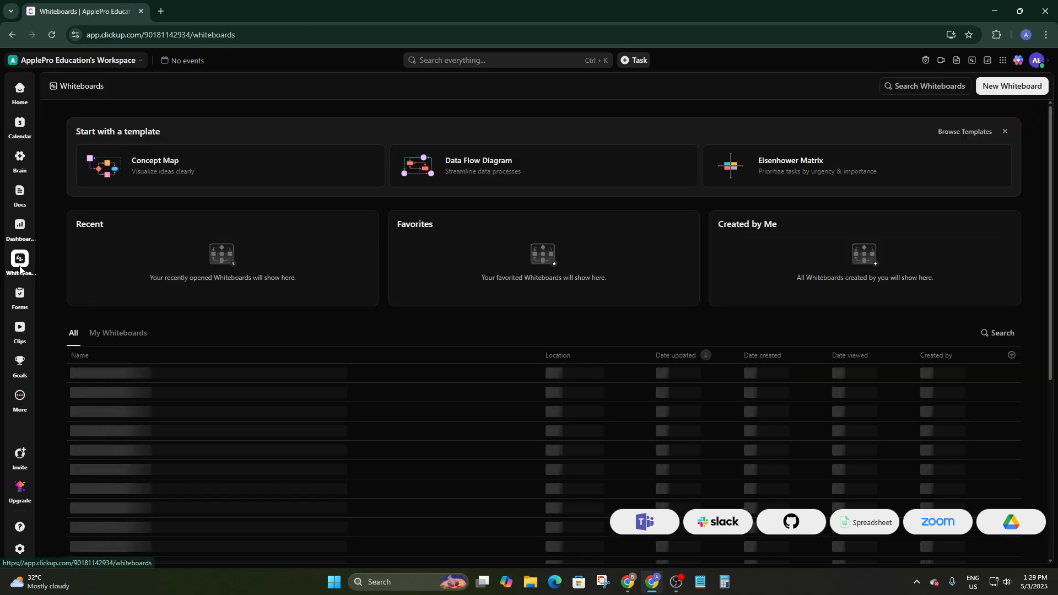
{"action": "scroll", "coordinate": [534, 306], "scroll_direction": "down", "scroll_amount": 2}
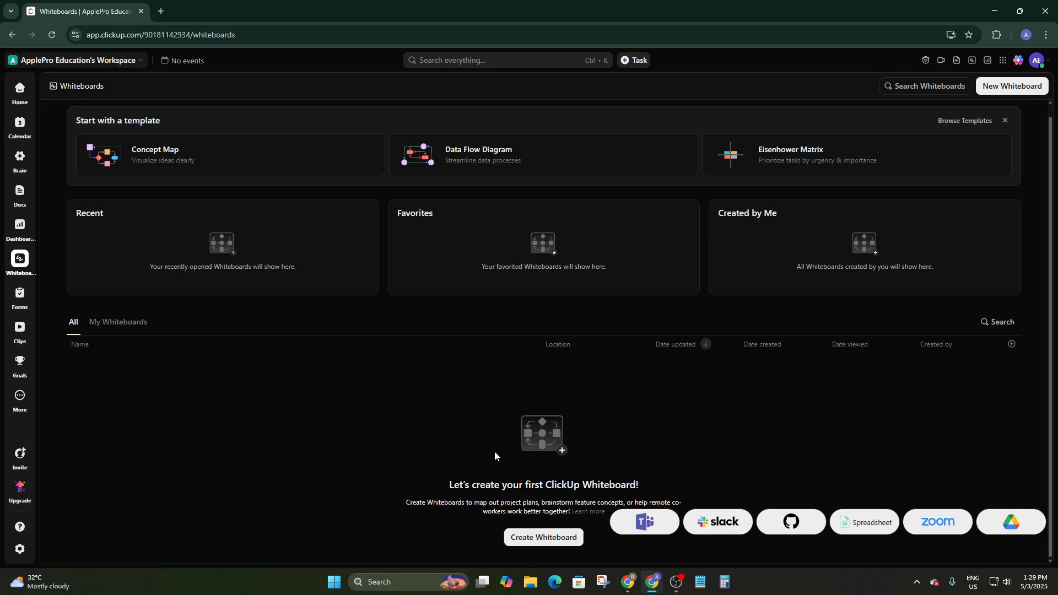
{"action": "left_click", "coordinate": [551, 540]}
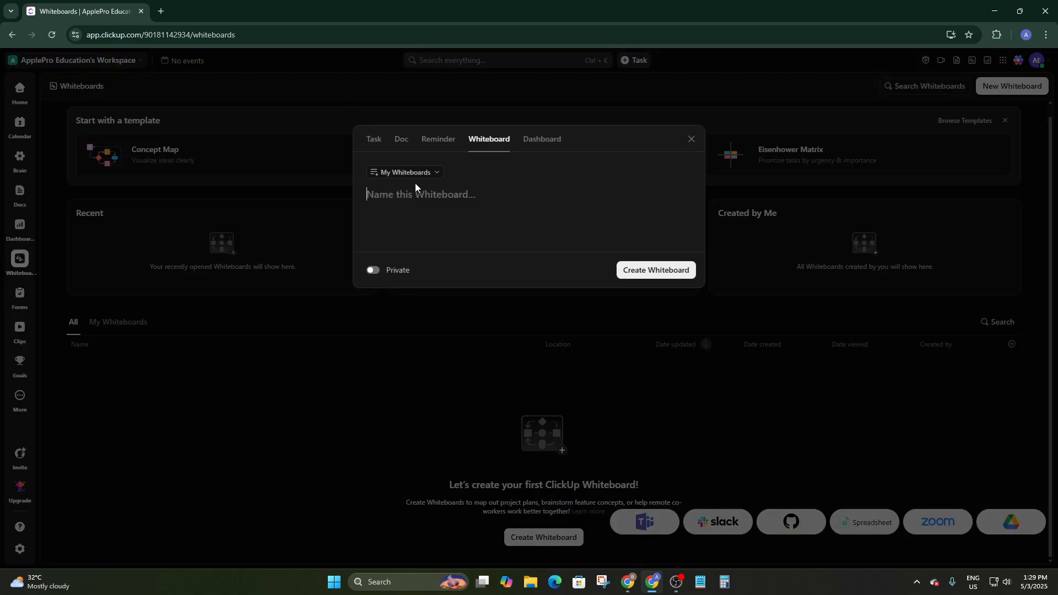
{"action": "type", "text": "Team Worrk"}
{"action": "key", "text": "Return"}
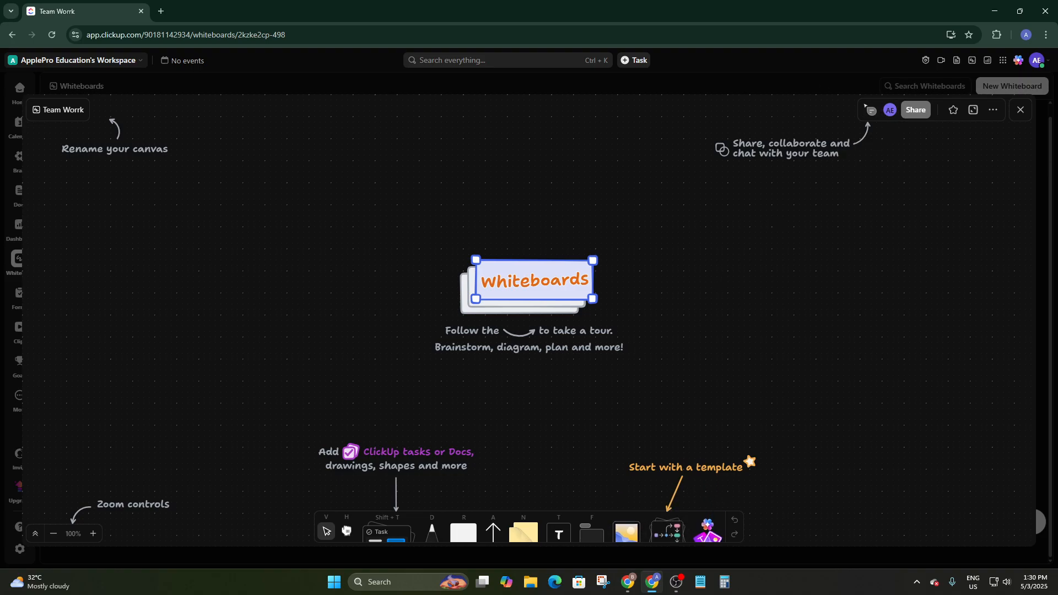
{"action": "left_click", "coordinate": [1020, 110]}
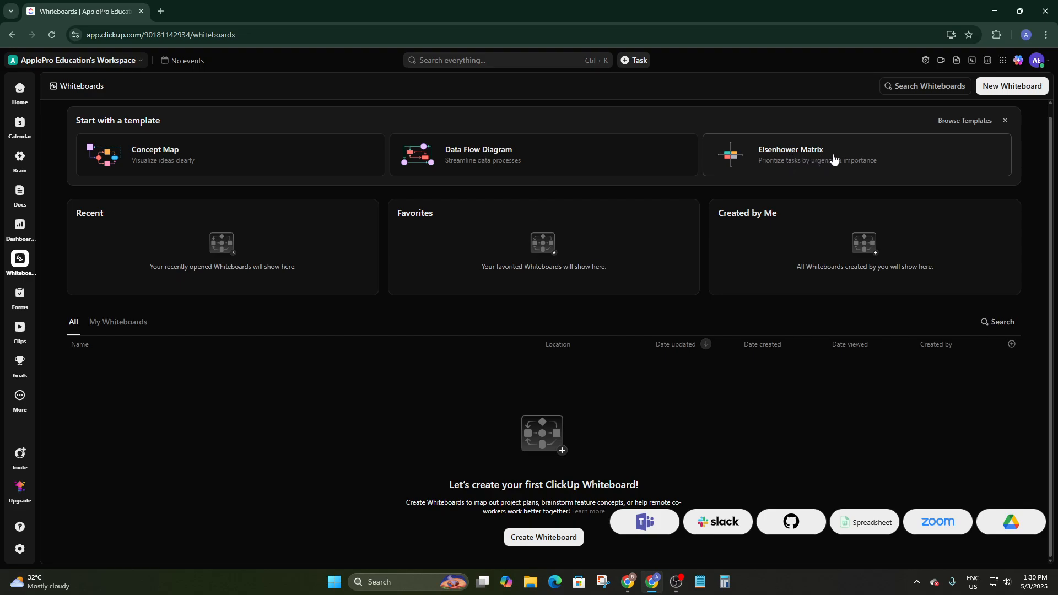
Browse the whiteboard templates and create a whiteboard named "Team work" from the Action Plan template.
{"action": "left_click", "coordinate": [945, 123]}
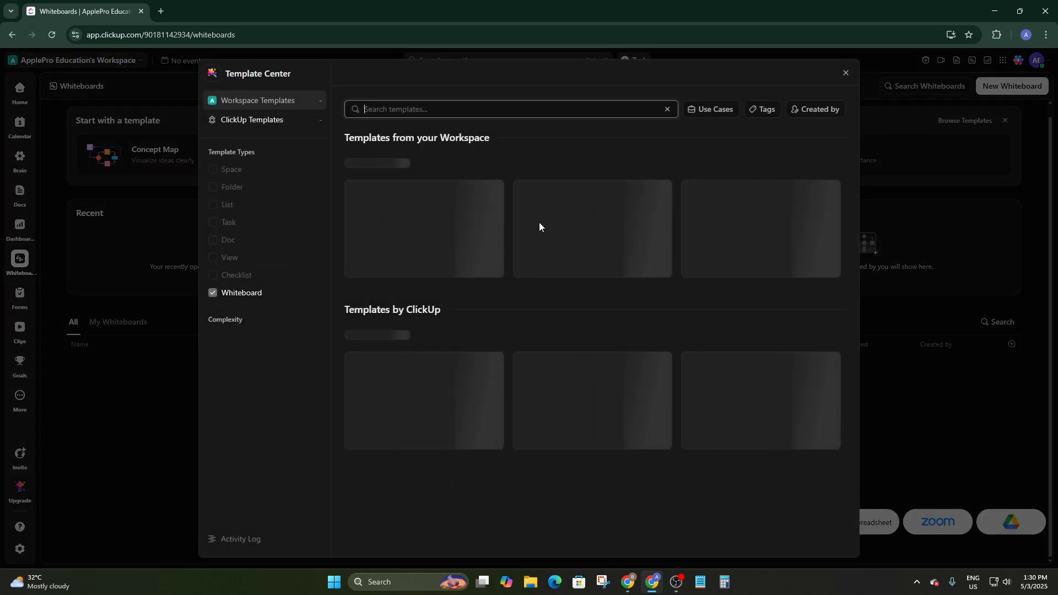
{"action": "scroll", "coordinate": [674, 279], "scroll_direction": "down", "scroll_amount": 2}
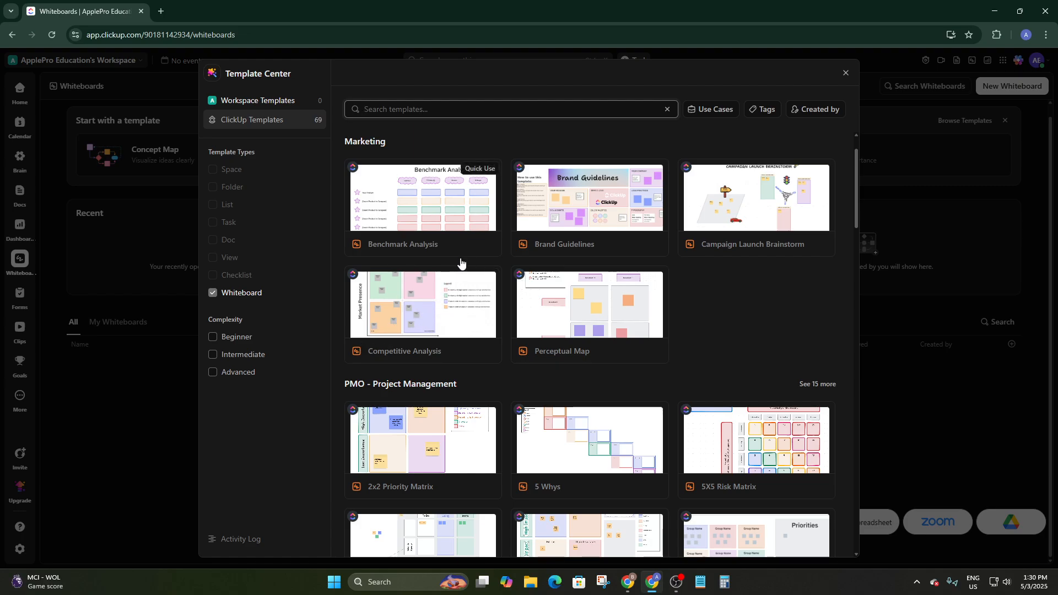
{"action": "scroll", "coordinate": [568, 324], "scroll_direction": "down", "scroll_amount": 2}
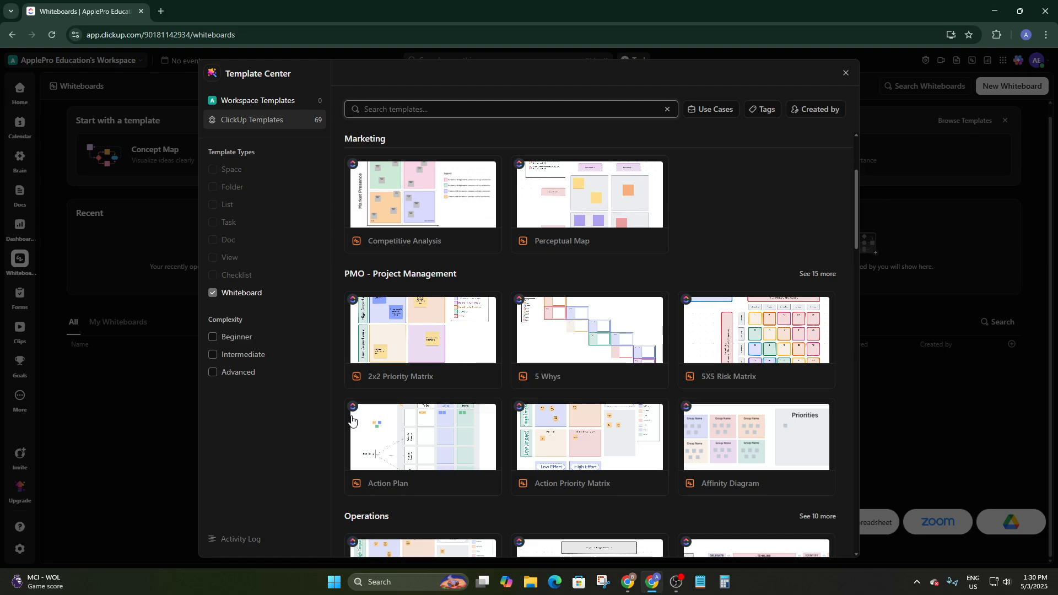
{"action": "scroll", "coordinate": [431, 379], "scroll_direction": "down", "scroll_amount": 1}
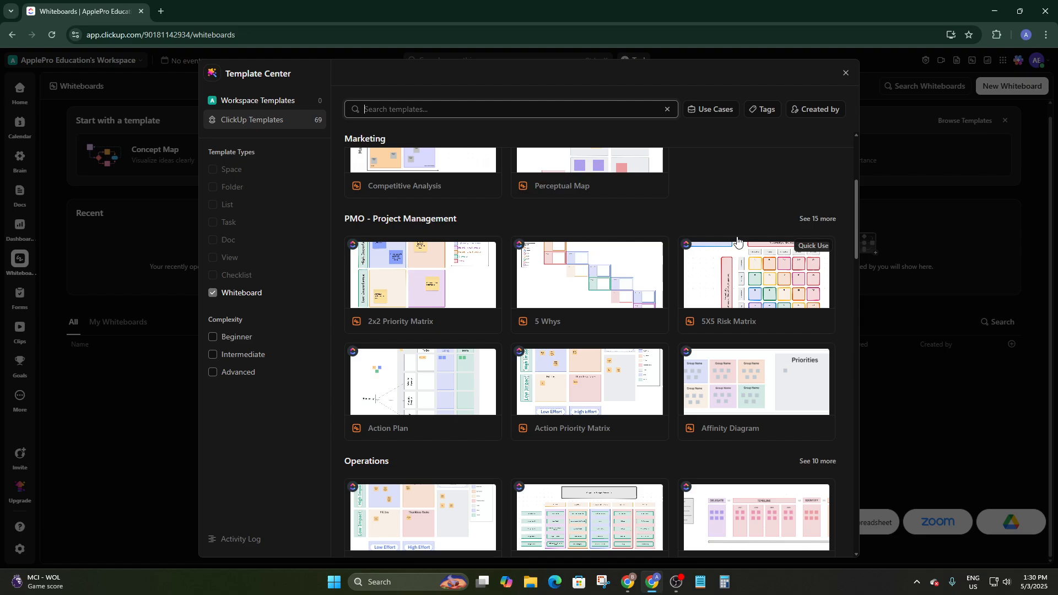
{"action": "scroll", "coordinate": [671, 290], "scroll_direction": "down", "scroll_amount": 1}
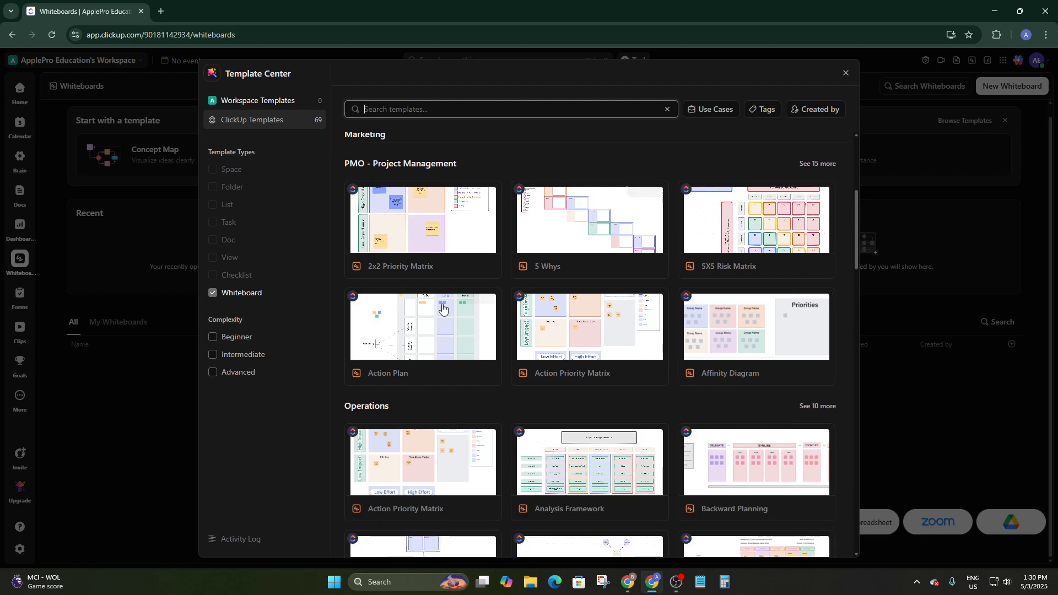
{"action": "left_click", "coordinate": [393, 372]}
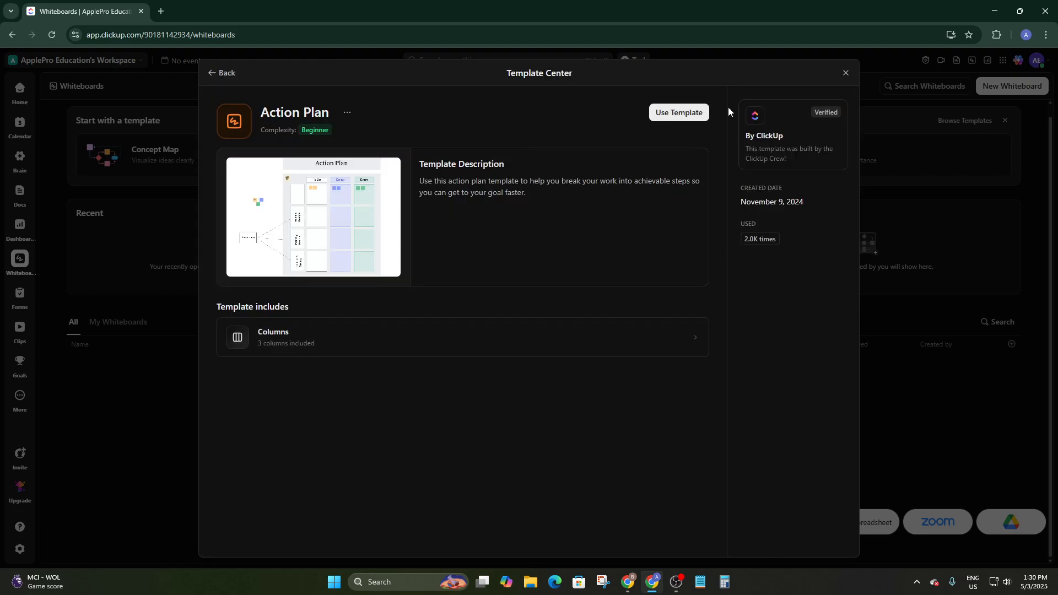
{"action": "left_click", "coordinate": [685, 112]}
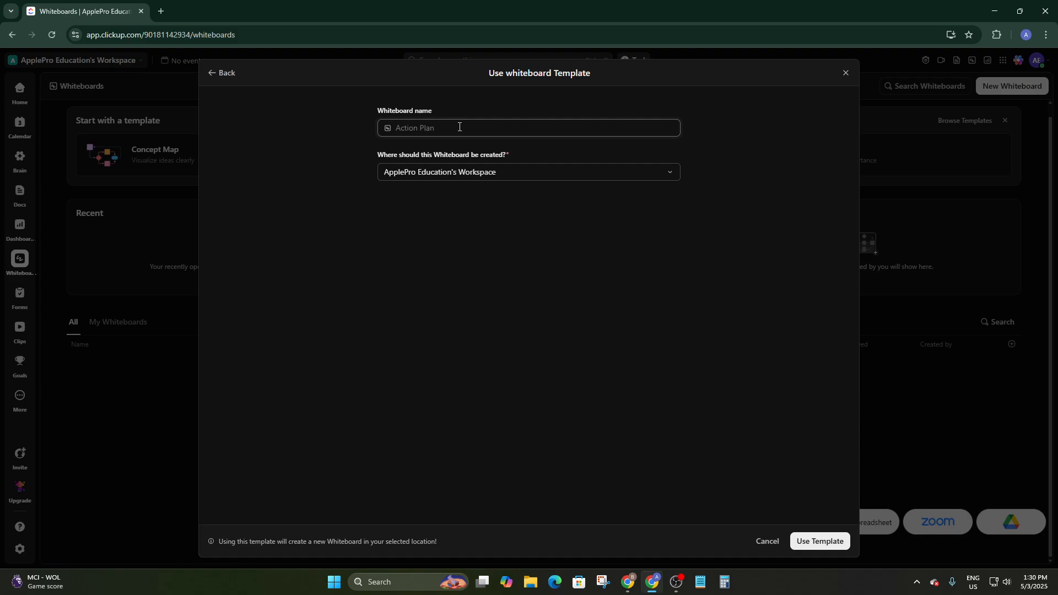
{"action": "type", "text": "Team work"}
{"action": "left_click", "coordinate": [809, 542]}
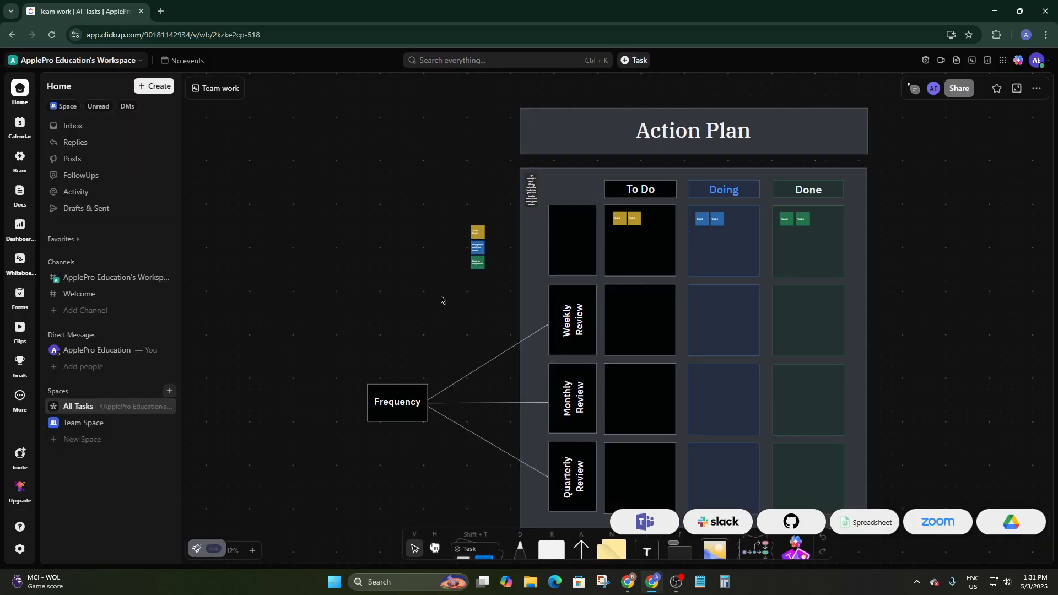
Look over the Action Plan whiteboard's To Do, Doing and Done columns and its review rows.
{"action": "scroll", "coordinate": [443, 302], "scroll_direction": "down", "scroll_amount": 3}
{"action": "scroll", "coordinate": [443, 348], "scroll_direction": "up", "scroll_amount": 5}
{"action": "scroll", "coordinate": [442, 347], "scroll_direction": "down", "scroll_amount": 5}
{"action": "scroll", "coordinate": [822, 213], "scroll_direction": "up", "scroll_amount": 5}
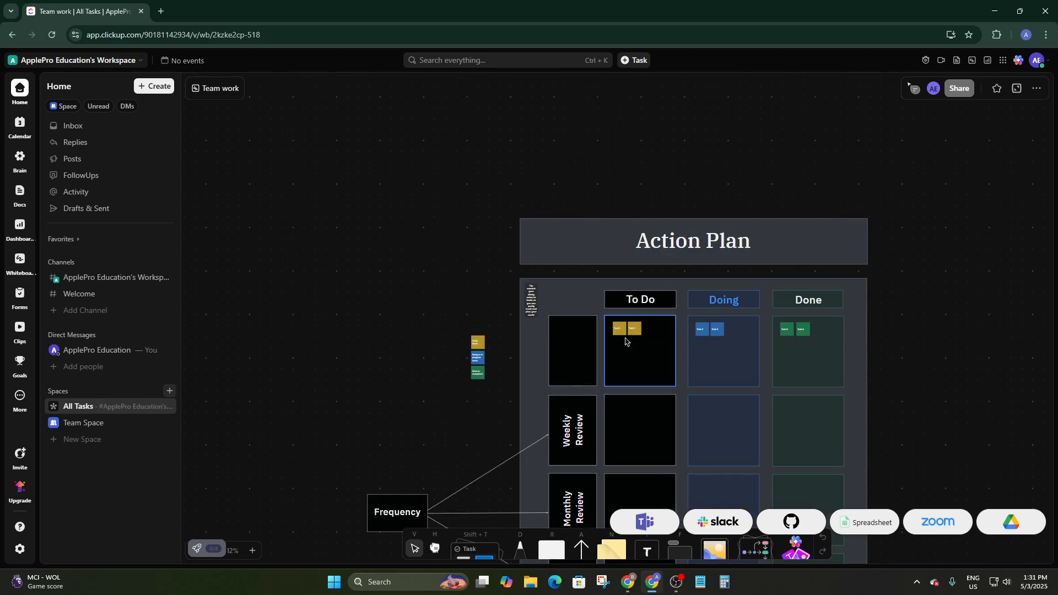
Examine the Action Plan board's sample task notes, Doing column, and Weekly and Monthly Review rows.
{"action": "scroll", "coordinate": [626, 339], "scroll_direction": "down", "scroll_amount": 2}
{"action": "left_click", "coordinate": [636, 219]}
{"action": "left_click", "coordinate": [721, 267]}
{"action": "scroll", "coordinate": [720, 267], "scroll_direction": "up", "scroll_amount": 4}
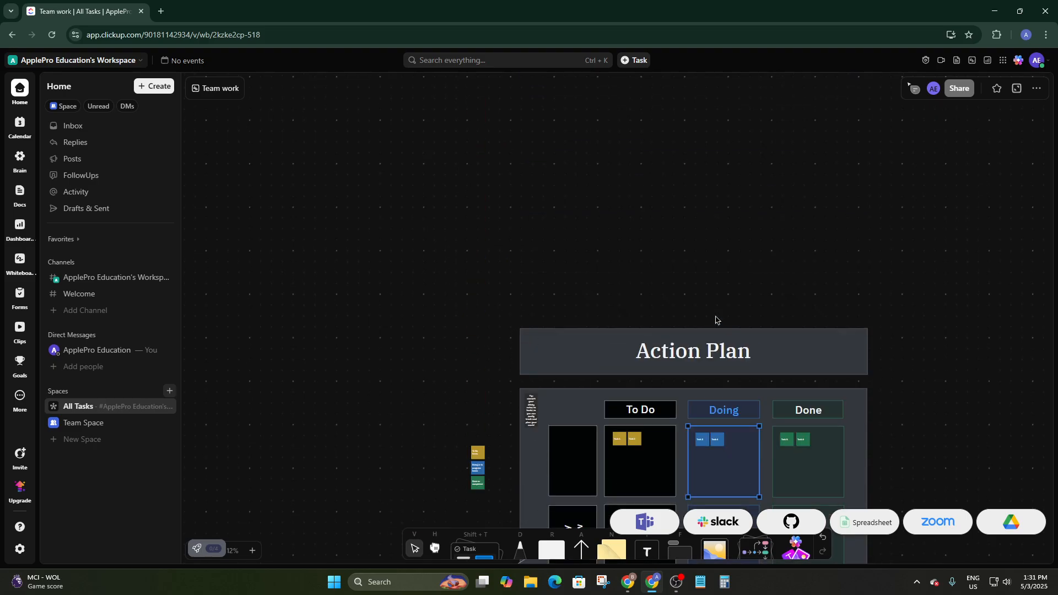
{"action": "scroll", "coordinate": [720, 374], "scroll_direction": "down", "scroll_amount": 1}
{"action": "scroll", "coordinate": [720, 376], "scroll_direction": "up", "scroll_amount": 5}
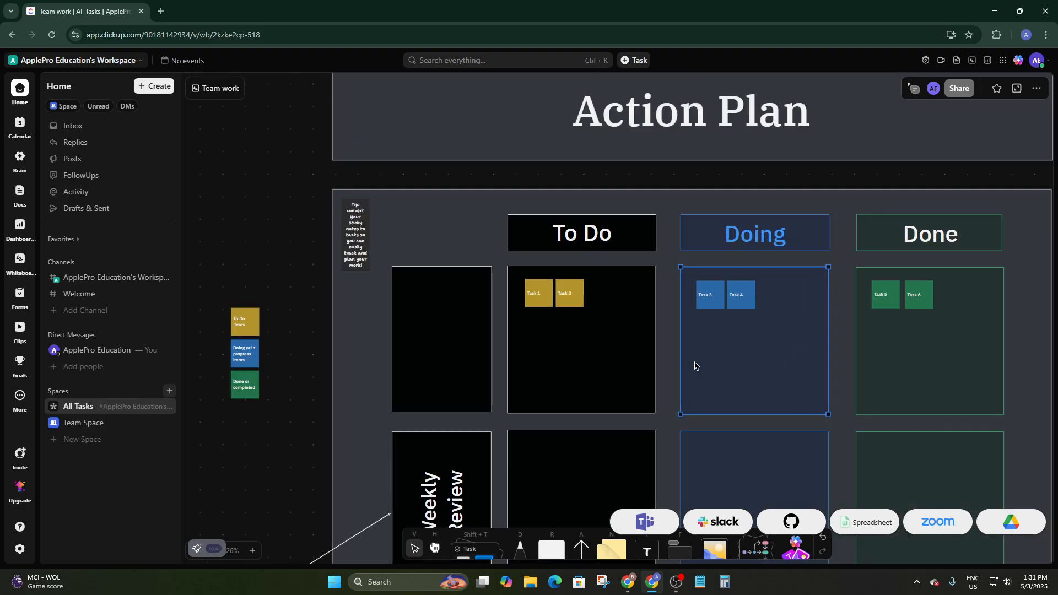
{"action": "scroll", "coordinate": [496, 234], "scroll_direction": "down", "scroll_amount": 15}
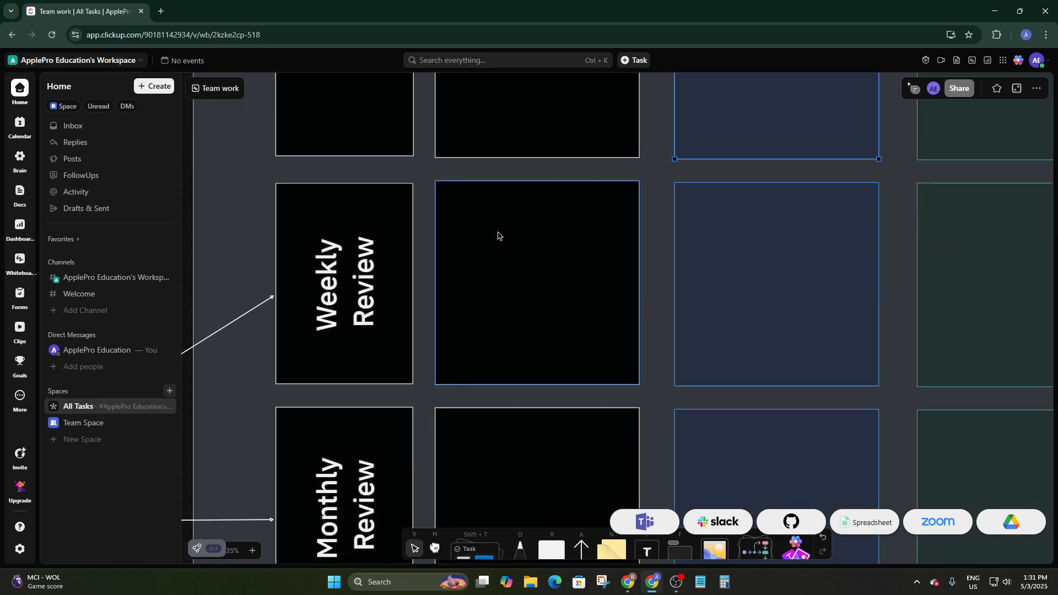
{"action": "scroll", "coordinate": [444, 276], "scroll_direction": "down", "scroll_amount": 4}
{"action": "scroll", "coordinate": [444, 276], "scroll_direction": "down", "scroll_amount": 2}
{"action": "scroll", "coordinate": [446, 264], "scroll_direction": "up", "scroll_amount": 1}
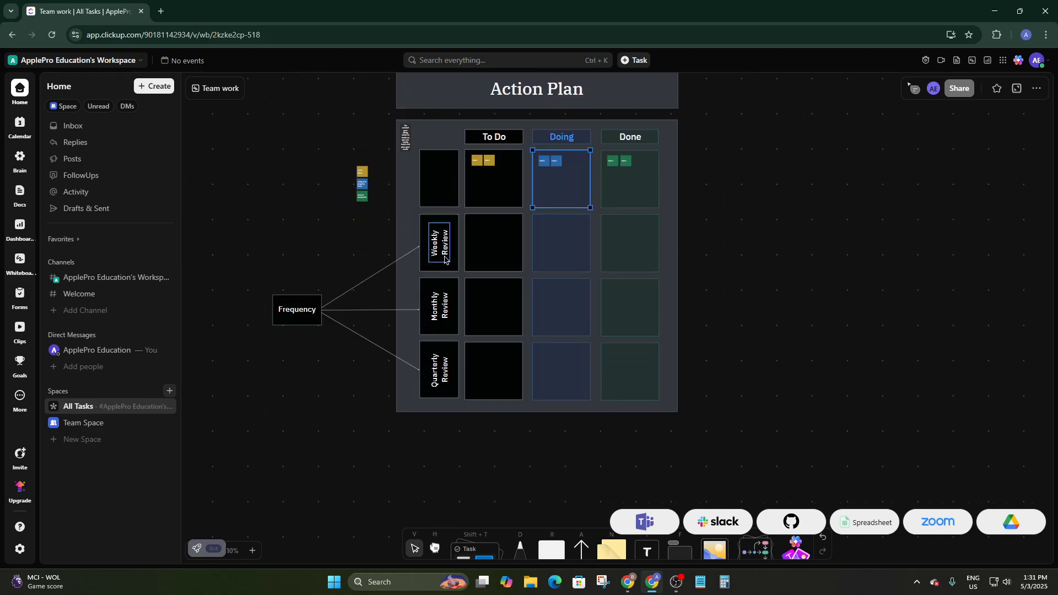
Inspect the Weekly and Monthly Review cells and the To Do, Doing and Done headings of the Action Plan.
{"action": "left_click", "coordinate": [451, 243]}
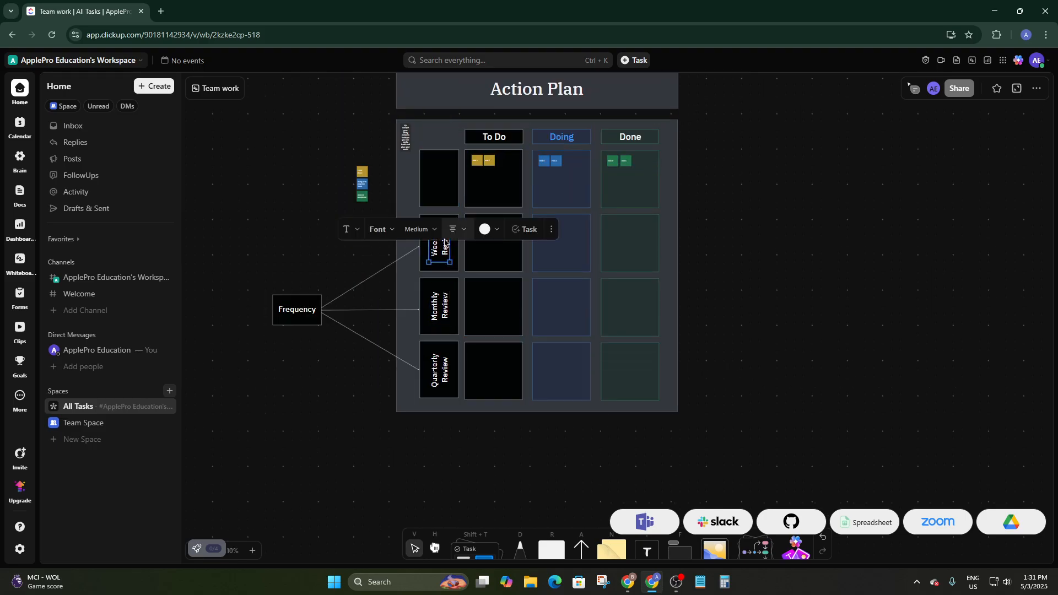
{"action": "left_click", "coordinate": [496, 253]}
{"action": "left_click", "coordinate": [546, 256]}
{"action": "left_click", "coordinate": [613, 256]}
{"action": "left_click", "coordinate": [496, 315]}
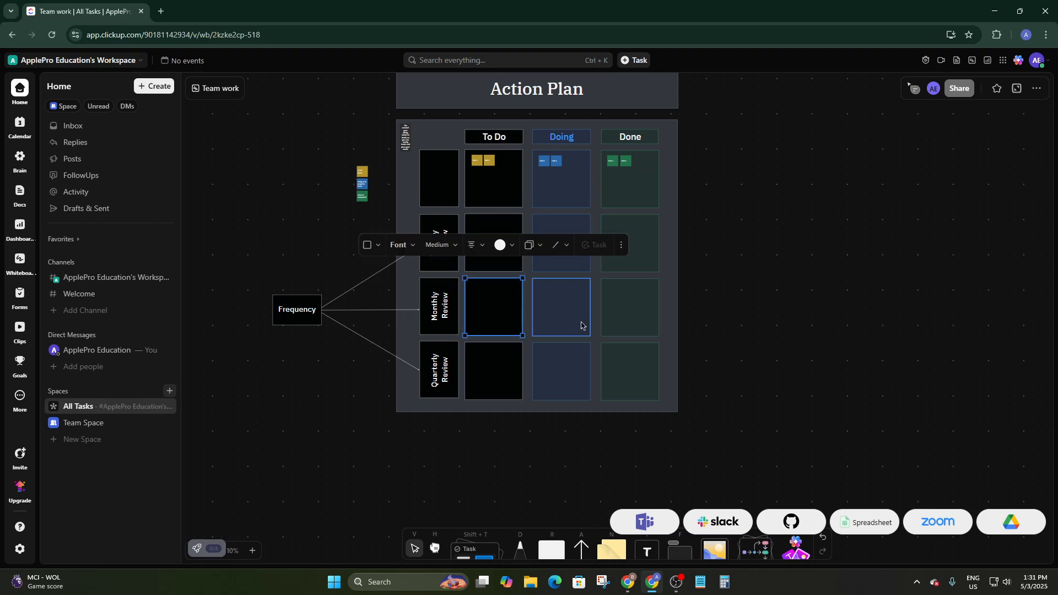
{"action": "left_click_drag", "start_coordinate": [580, 322], "coordinate": [584, 318]}
{"action": "left_click", "coordinate": [626, 315]}
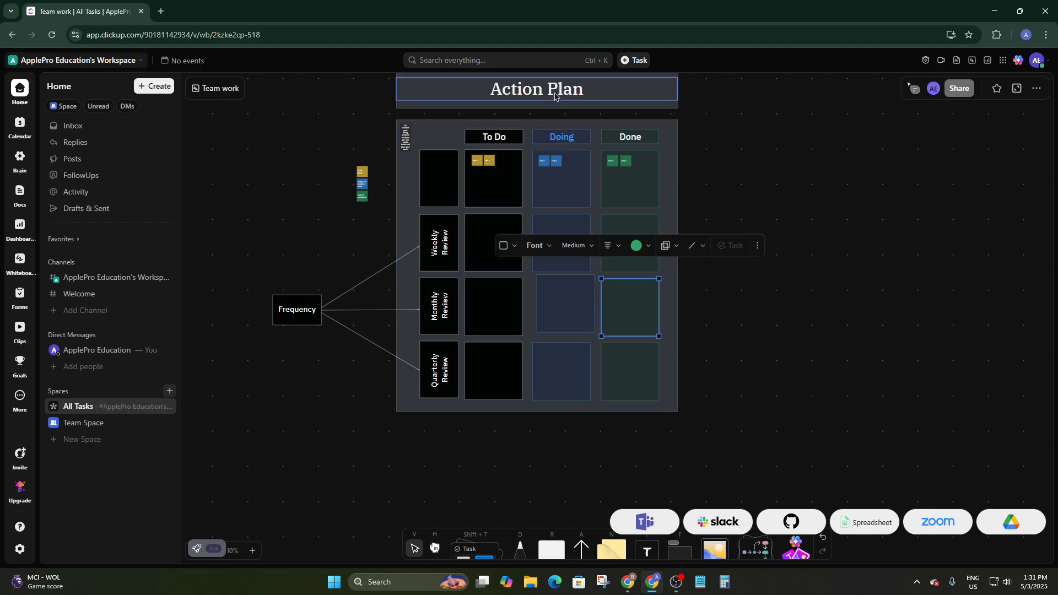
{"action": "left_click", "coordinate": [494, 136]}
{"action": "left_click", "coordinate": [562, 137]}
{"action": "left_click", "coordinate": [642, 139]}
{"action": "left_click", "coordinate": [730, 183]}
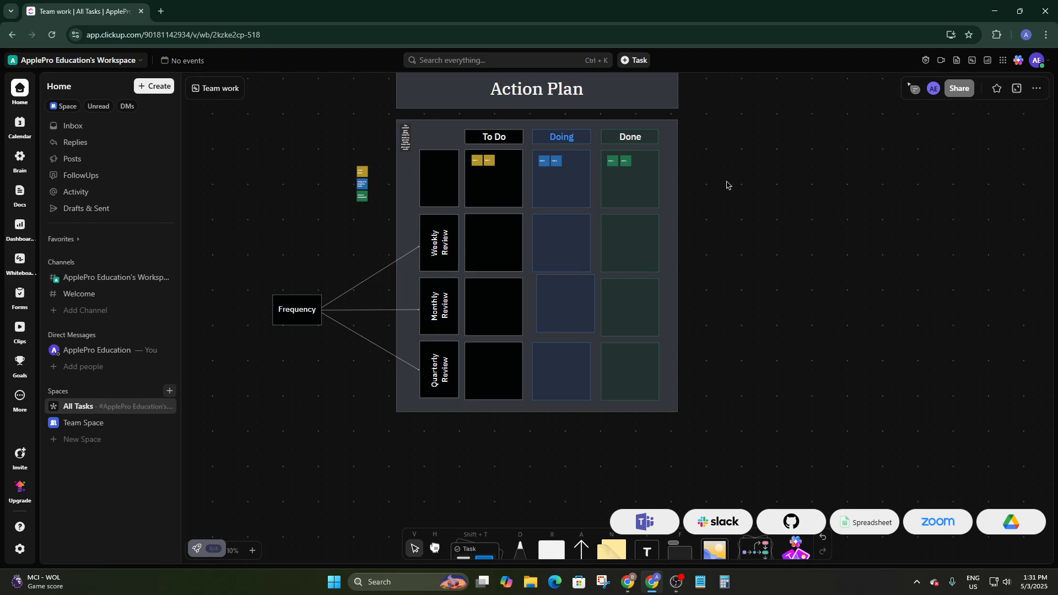
Examine the whiteboard's Frequency box and the colour-coded legend notes for to-do, in-progress and completed items.
{"action": "left_click", "coordinate": [493, 138]}
{"action": "scroll", "coordinate": [781, 330], "scroll_direction": "up", "scroll_amount": 2}
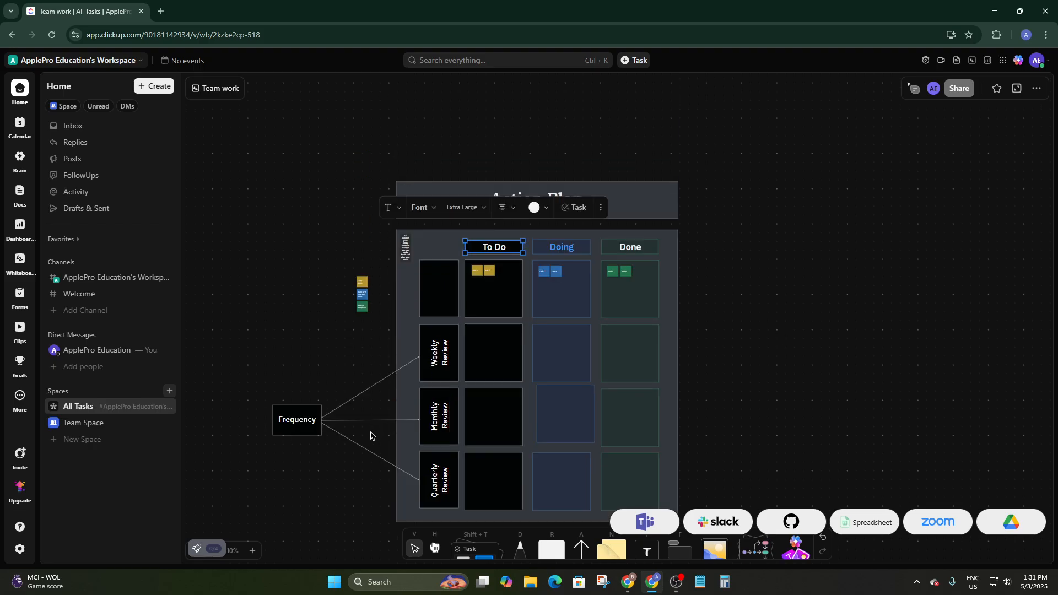
{"action": "left_click", "coordinate": [298, 420]}
{"action": "scroll", "coordinate": [348, 322], "scroll_direction": "up", "scroll_amount": 5}
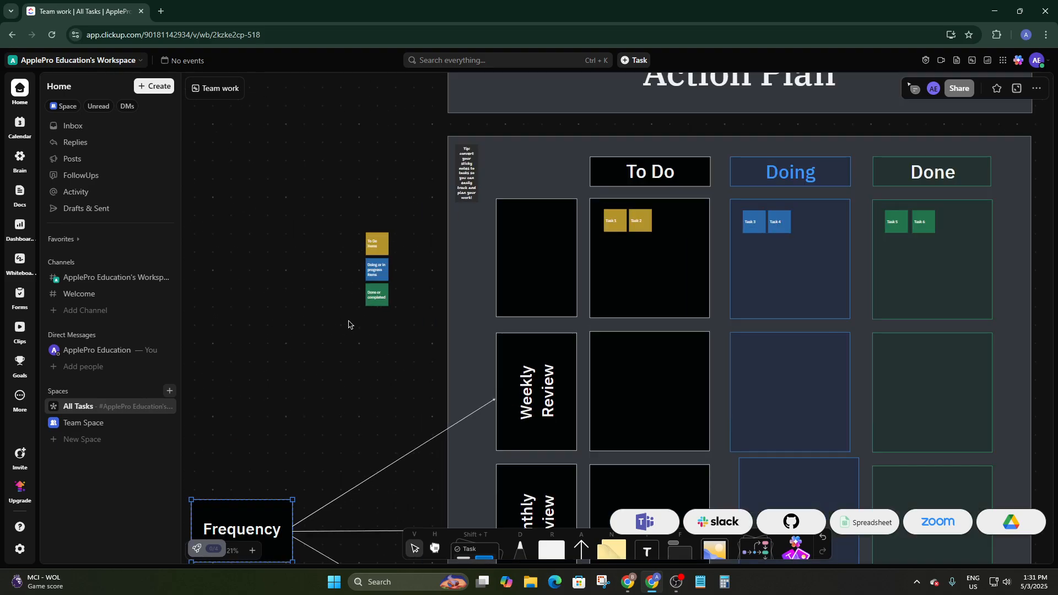
{"action": "left_click", "coordinate": [410, 262]}
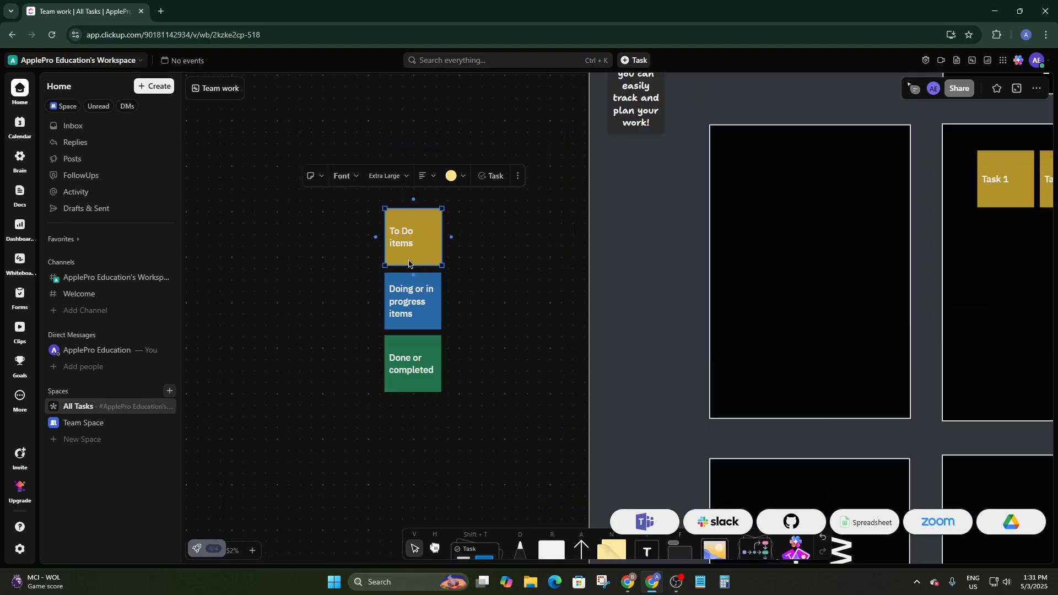
{"action": "left_click", "coordinate": [410, 317]}
{"action": "left_click", "coordinate": [412, 346]}
{"action": "scroll", "coordinate": [416, 364], "scroll_direction": "down", "scroll_amount": 8}
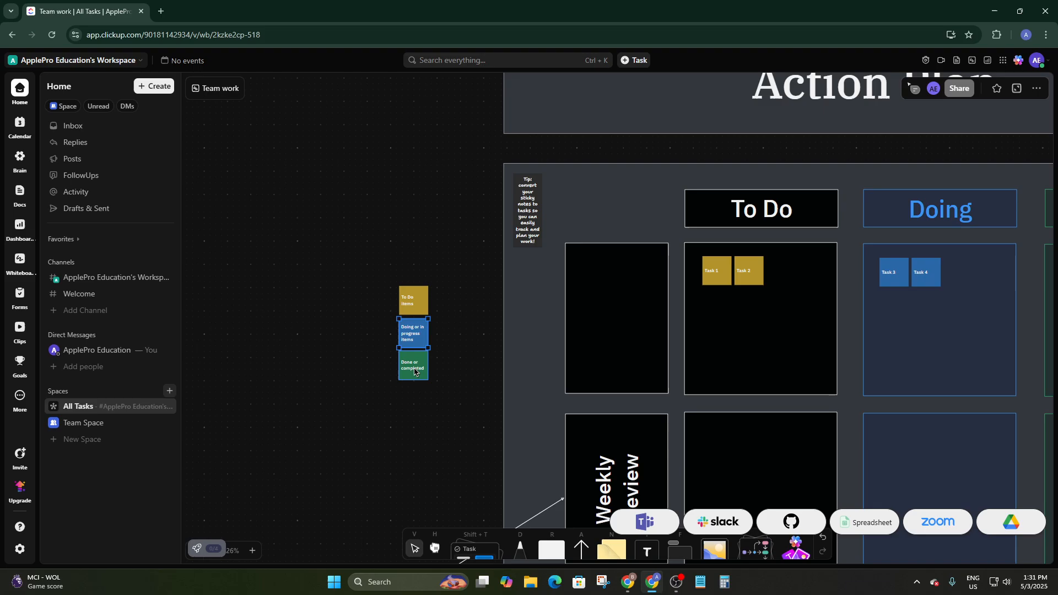
{"action": "scroll", "coordinate": [634, 292], "scroll_direction": "down", "scroll_amount": 9}
{"action": "scroll", "coordinate": [610, 314], "scroll_direction": "up", "scroll_amount": 6}
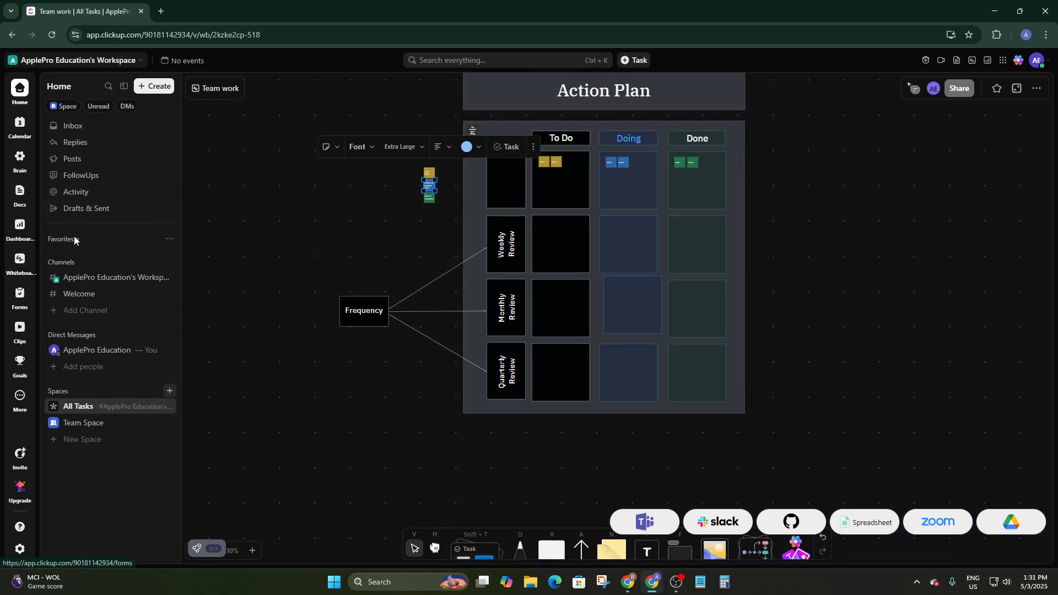
Create a form from the Feedback Form template, saving its submissions in a new list named "Test" under Projects.
{"action": "left_click", "coordinate": [18, 295]}
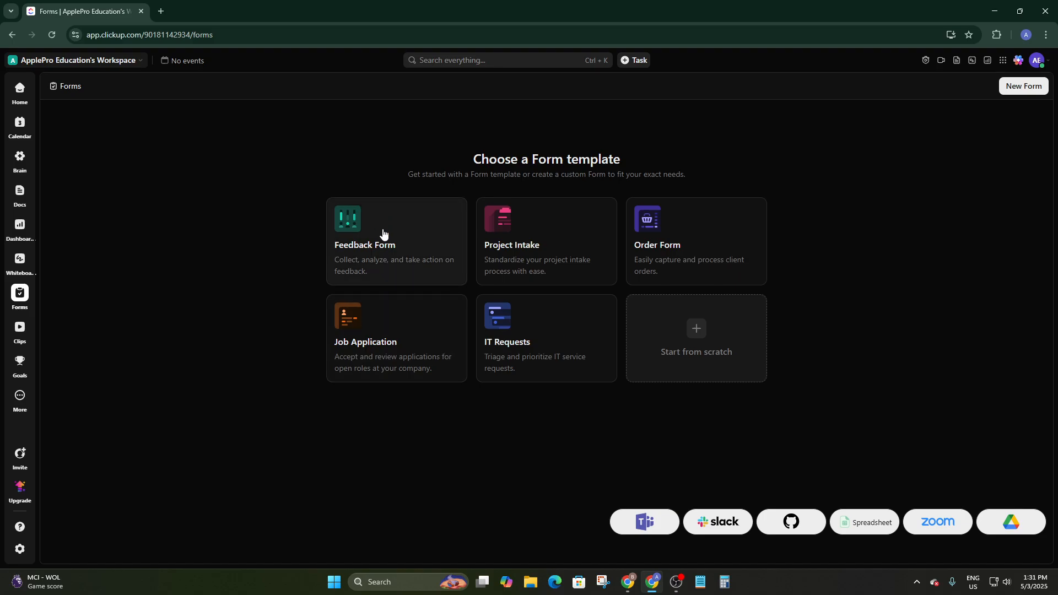
{"action": "left_click", "coordinate": [397, 243]}
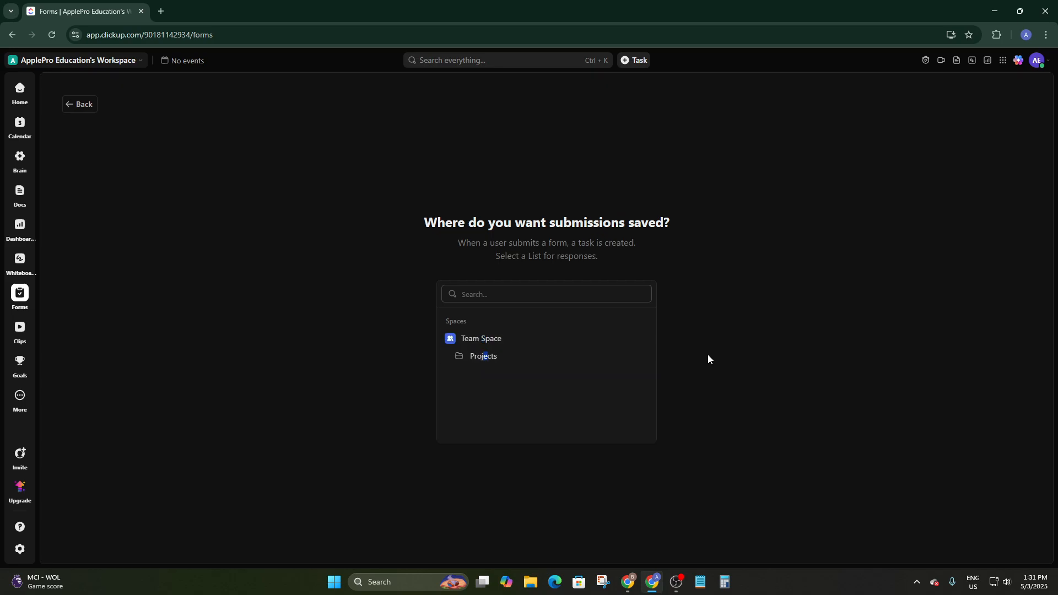
{"action": "left_click", "coordinate": [641, 357]}
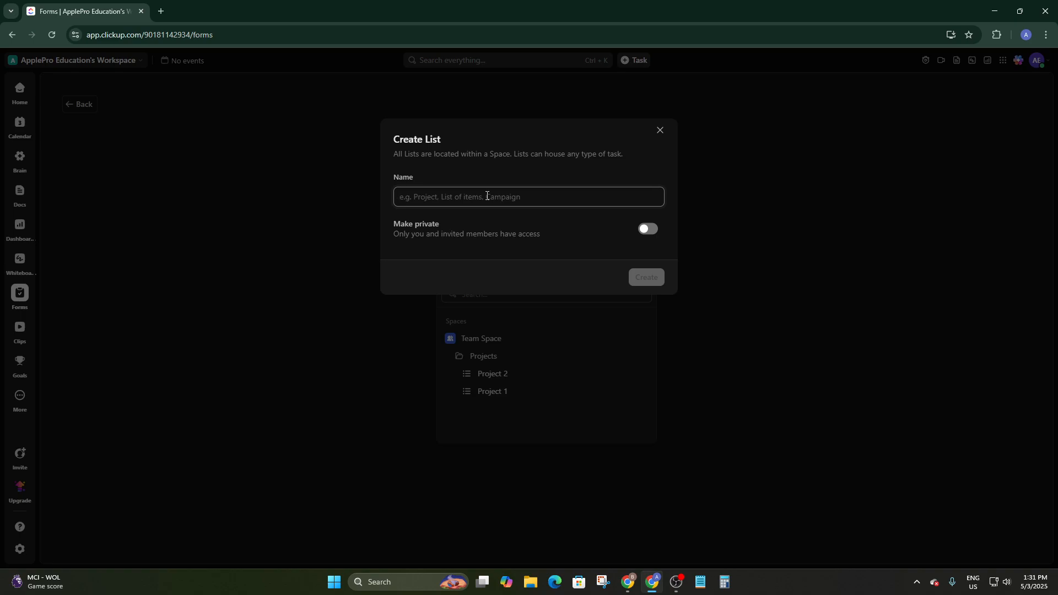
{"action": "type", "text": "Test"}
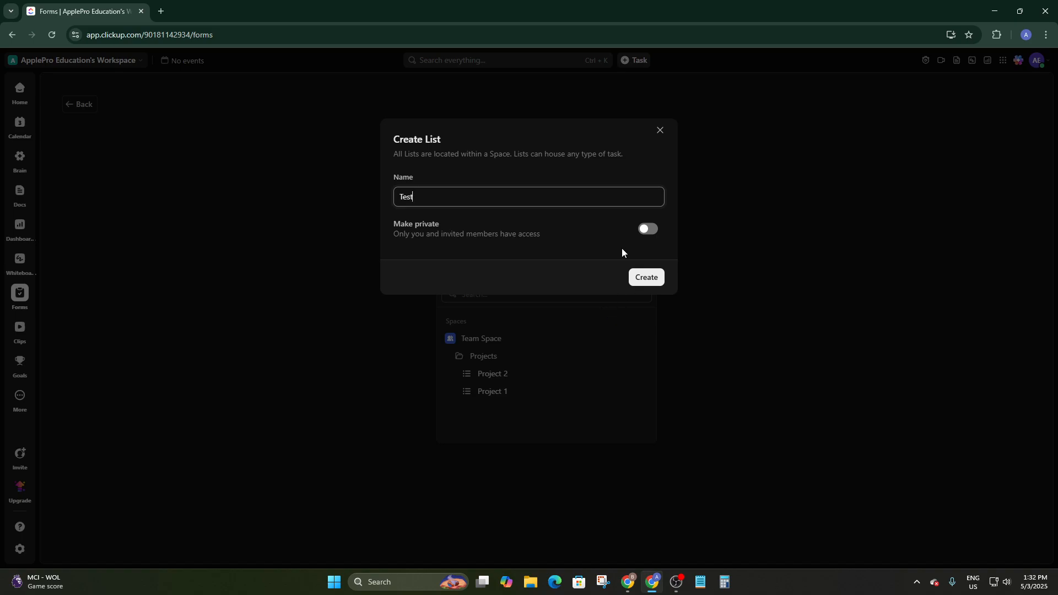
{"action": "left_click", "coordinate": [650, 279]}
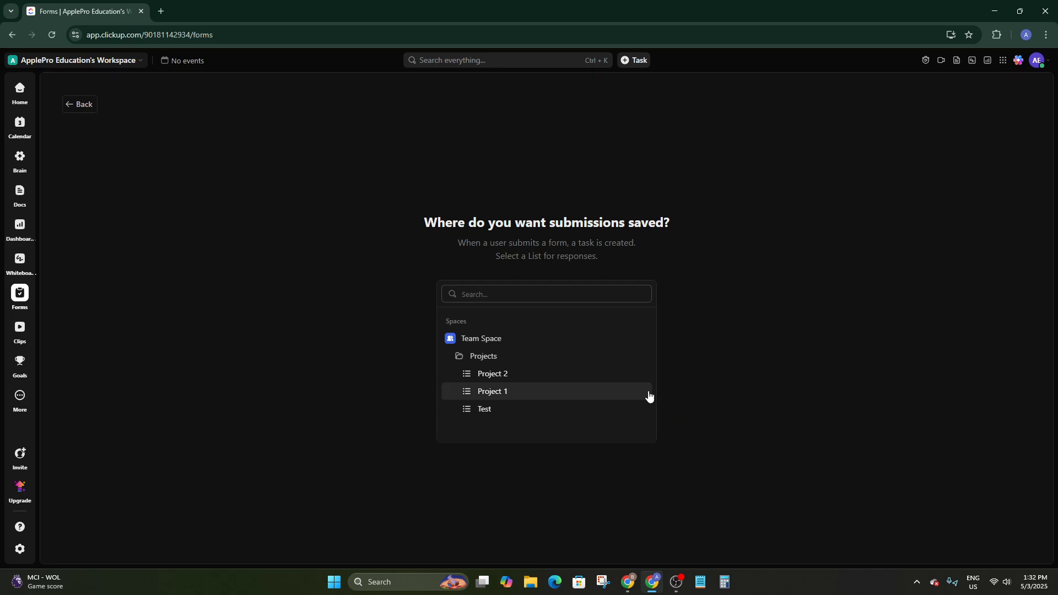
{"action": "left_click", "coordinate": [503, 411]}
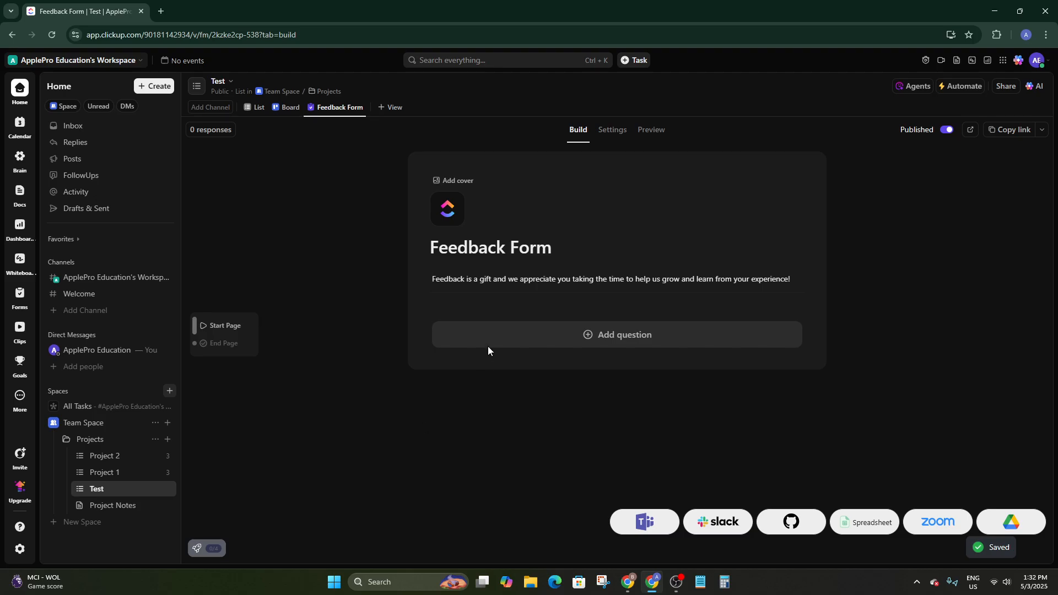
Look over the question types available for the Feedback Form, including single-select, multi-select and signature.
{"action": "left_click", "coordinate": [612, 337]}
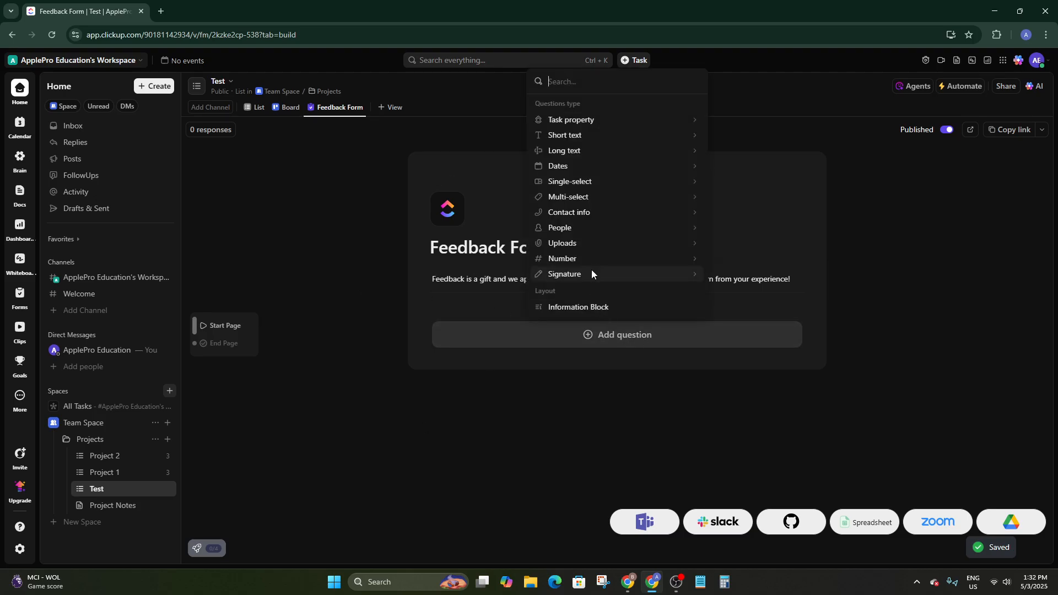
{"action": "mouse_move", "coordinate": [584, 174]}
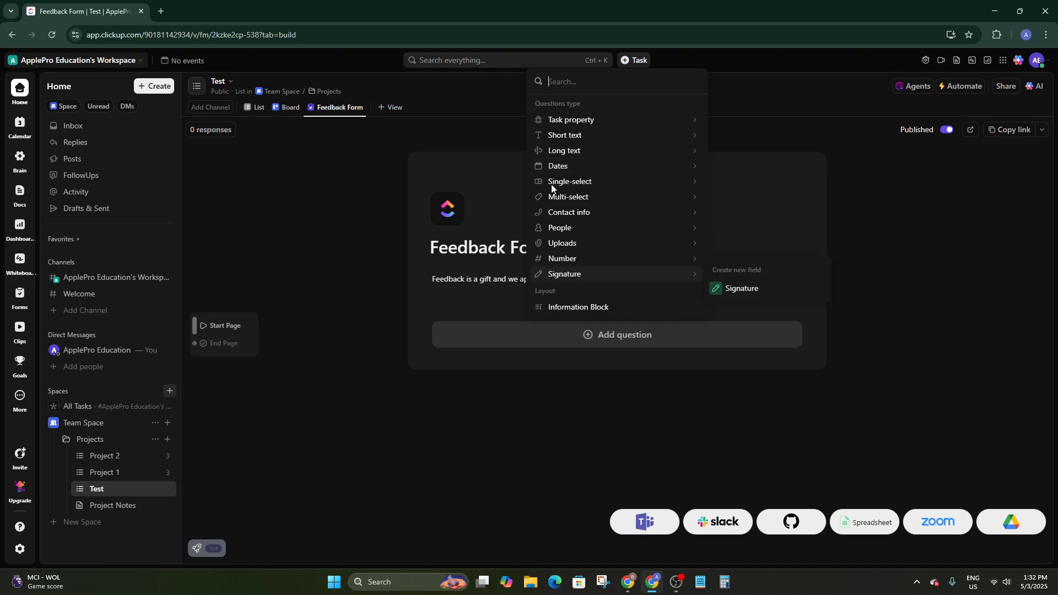
{"action": "mouse_move", "coordinate": [559, 204]}
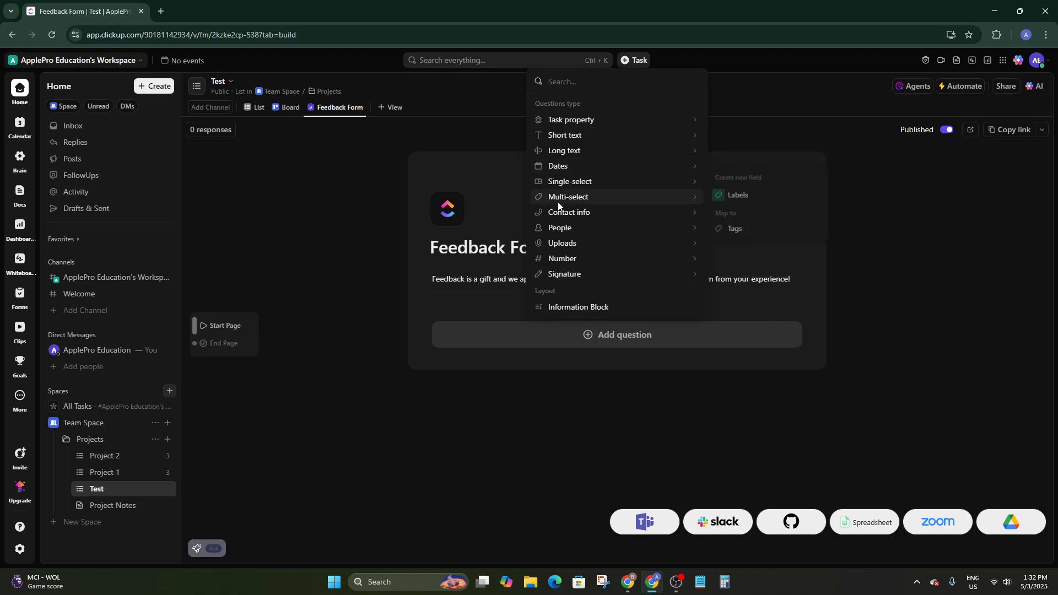
Open the Clips hub and look at how a screen recording clip is created.
{"action": "left_click", "coordinate": [18, 331]}
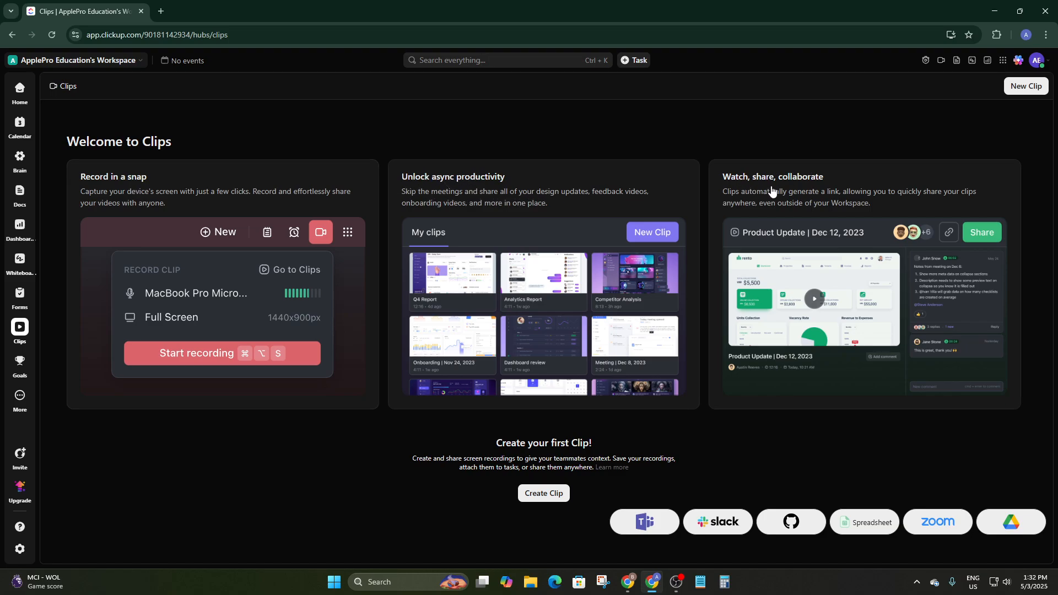
{"action": "left_click", "coordinate": [549, 495]}
{"action": "left_click", "coordinate": [677, 138]}
Look over the quick-create forms for docs and whiteboards without creating either, and open a new dashboard's template choices.
{"action": "left_click", "coordinate": [924, 61]}
{"action": "left_click", "coordinate": [881, 62]}
{"action": "left_click", "coordinate": [957, 61]}
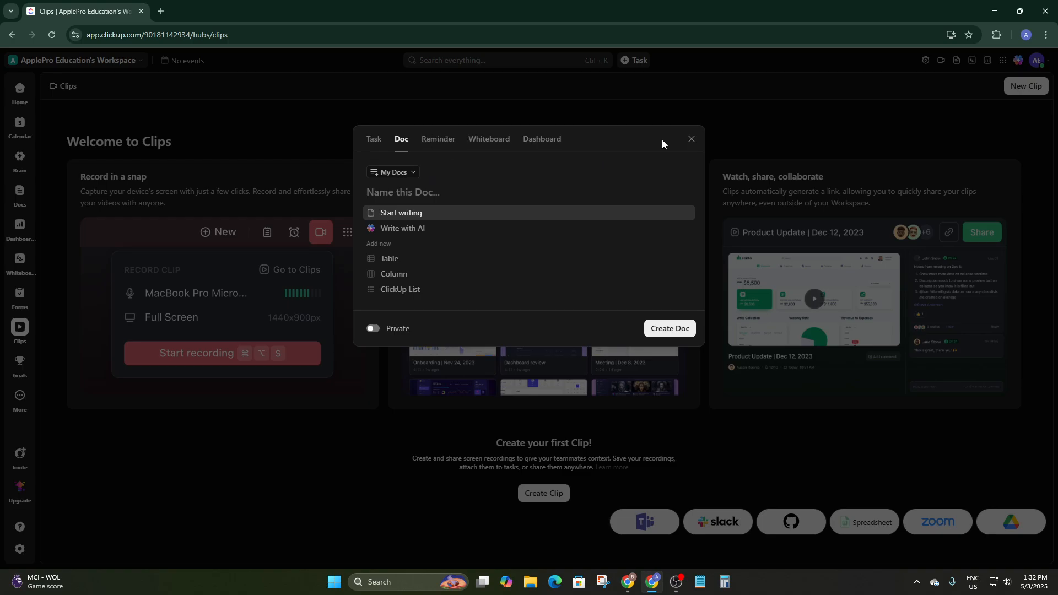
{"action": "left_click", "coordinate": [690, 139]}
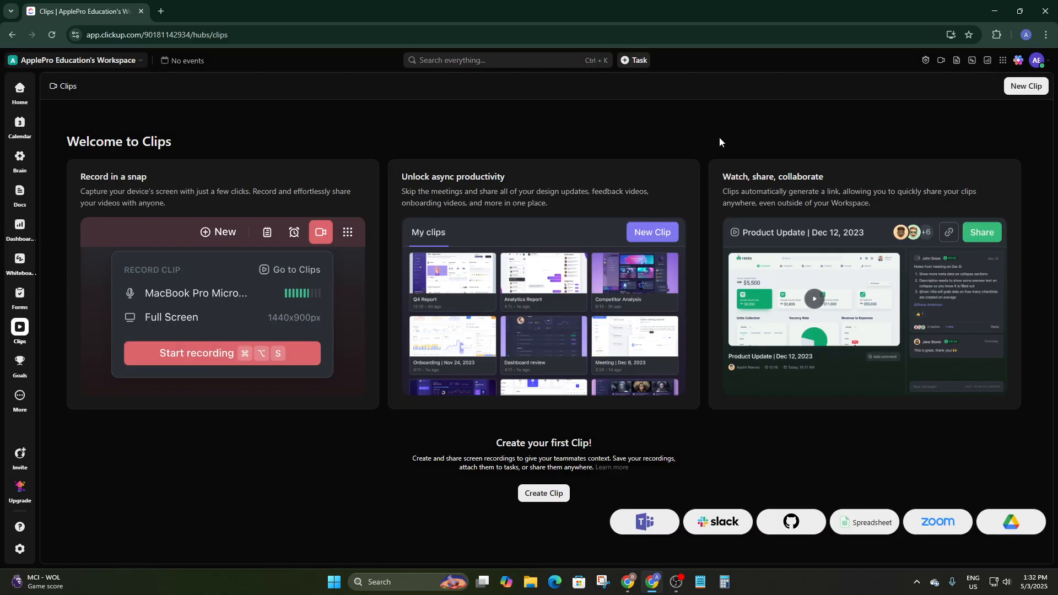
{"action": "left_click", "coordinate": [952, 60]}
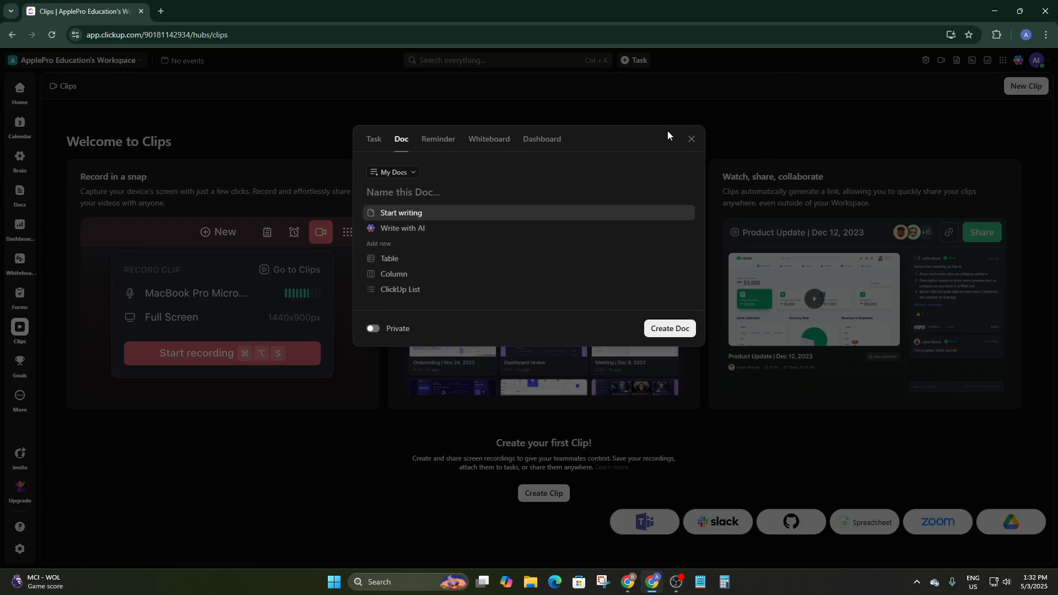
{"action": "left_click", "coordinate": [692, 139]}
{"action": "left_click", "coordinate": [973, 59]}
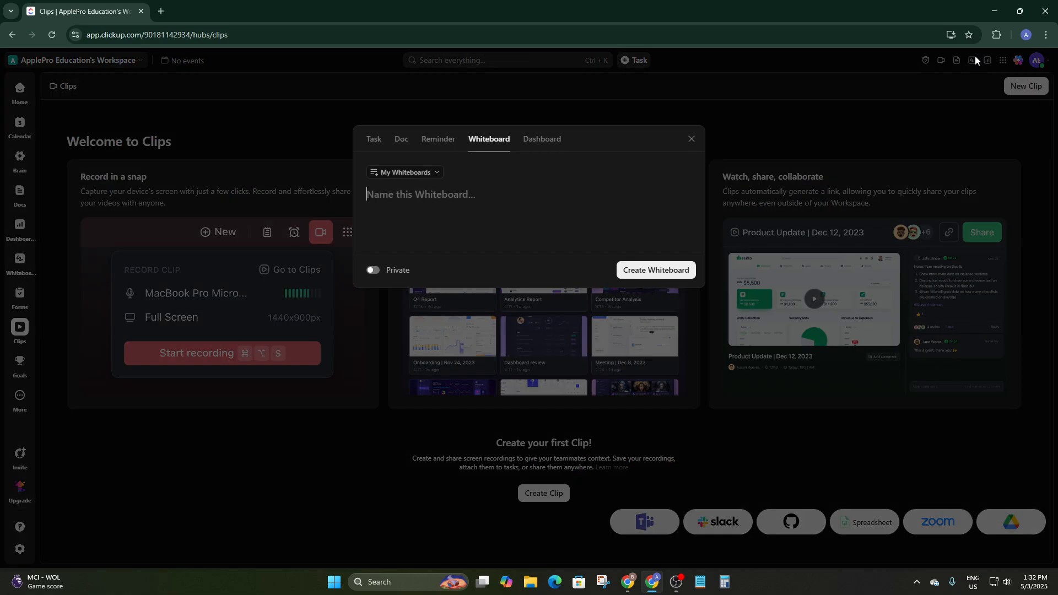
{"action": "left_click", "coordinate": [692, 139]}
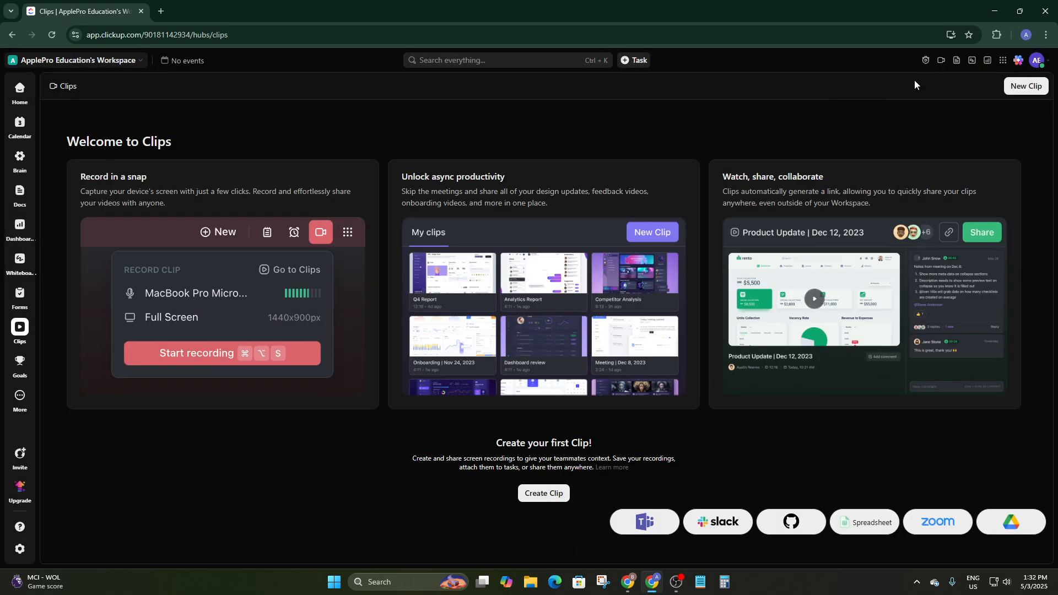
{"action": "left_click", "coordinate": [988, 60]}
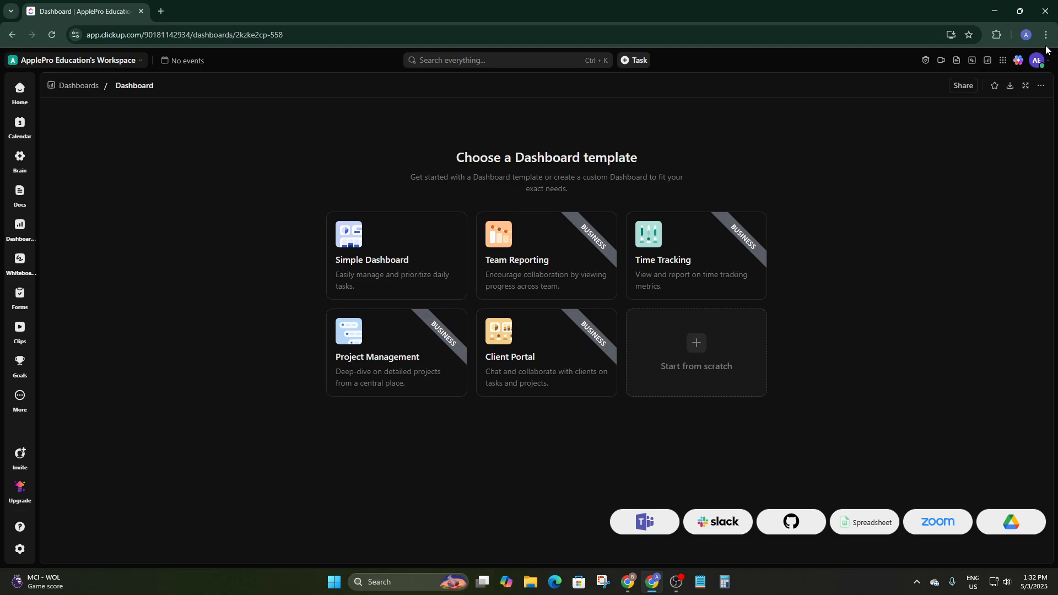
Start a new Goal and name it "Generate Revenue worth of $500".
{"action": "left_click", "coordinate": [19, 364]}
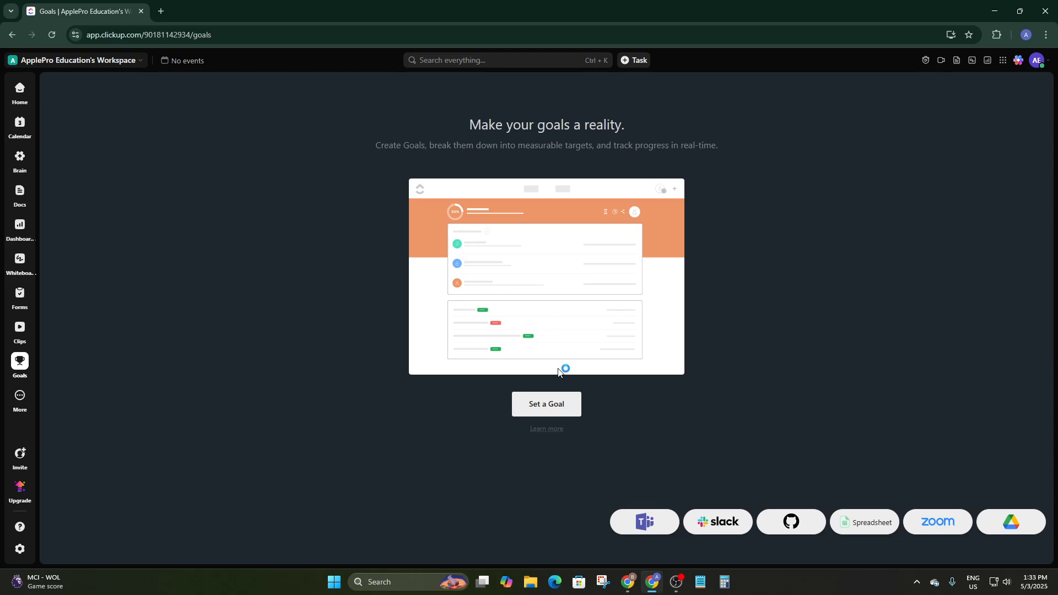
{"action": "left_click", "coordinate": [555, 405]}
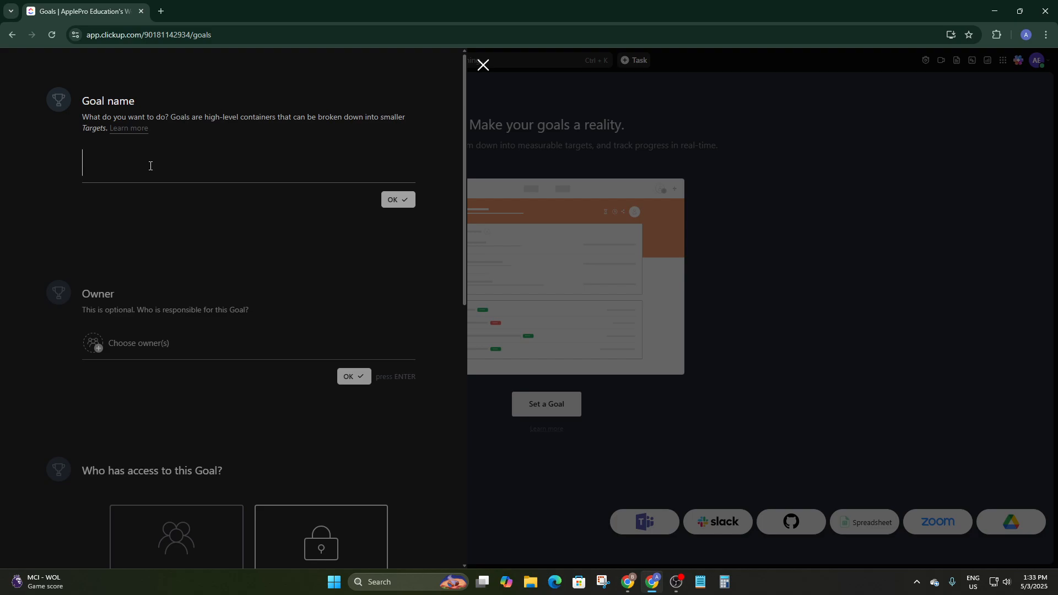
{"action": "type", "text": "Generate"}
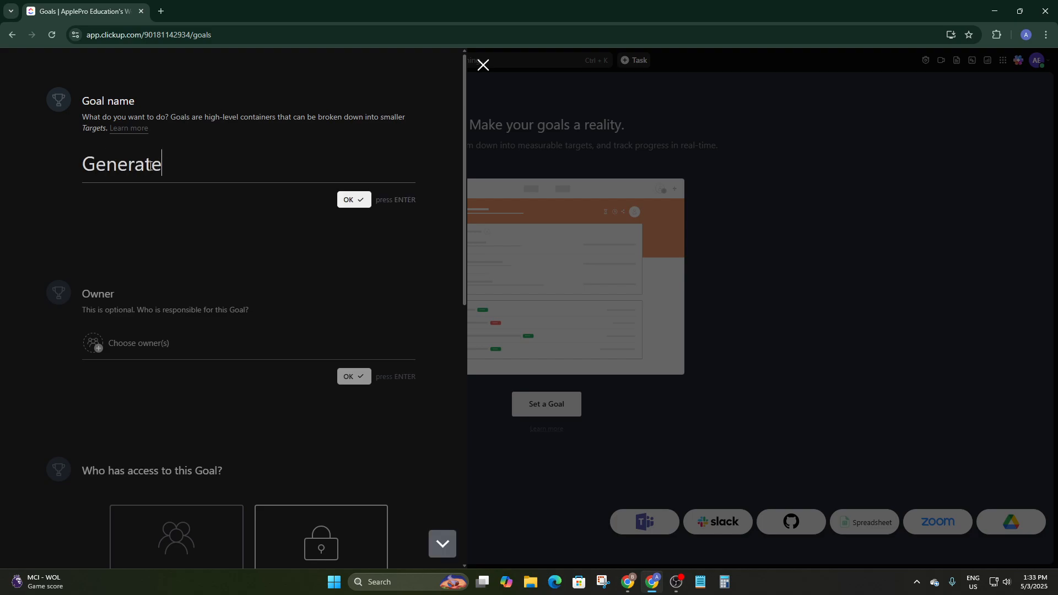
{"action": "type", "text": " Revenue"}
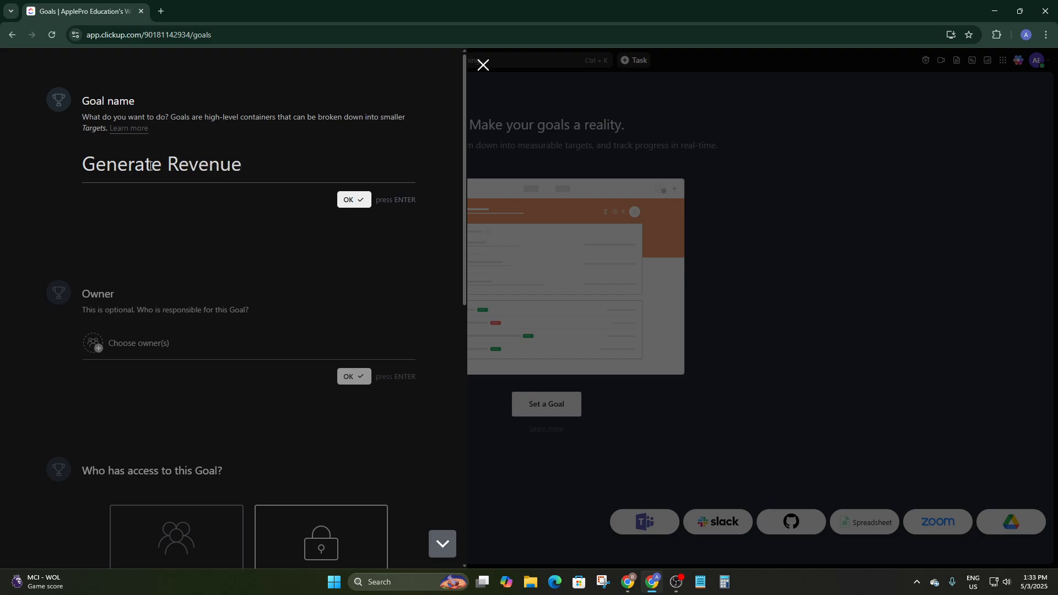
{"action": "type", "text": " worth of $"}
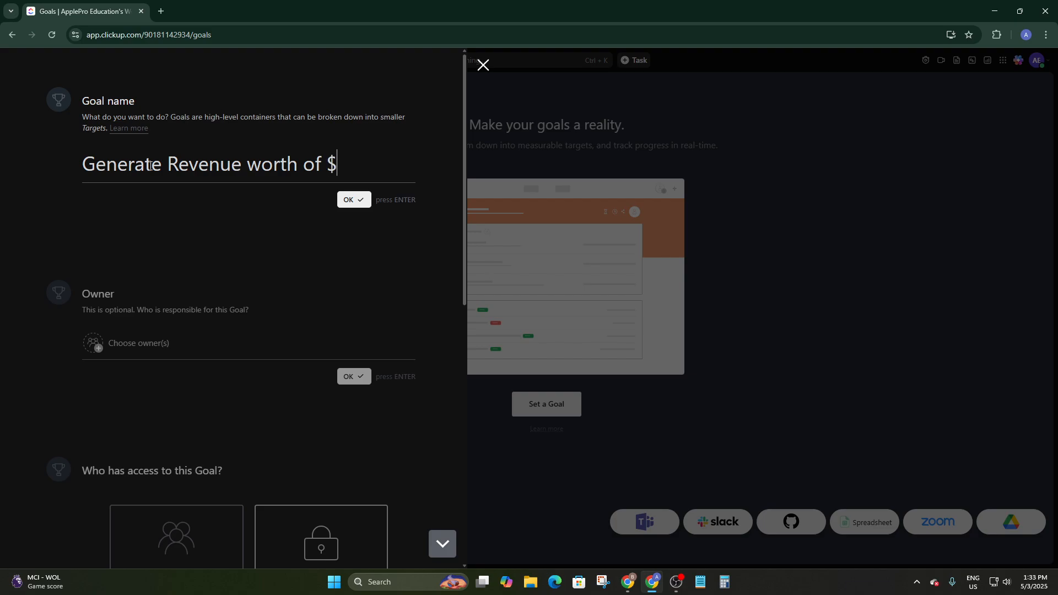
{"action": "type", "text": "500"}
{"action": "left_click", "coordinate": [354, 206]}
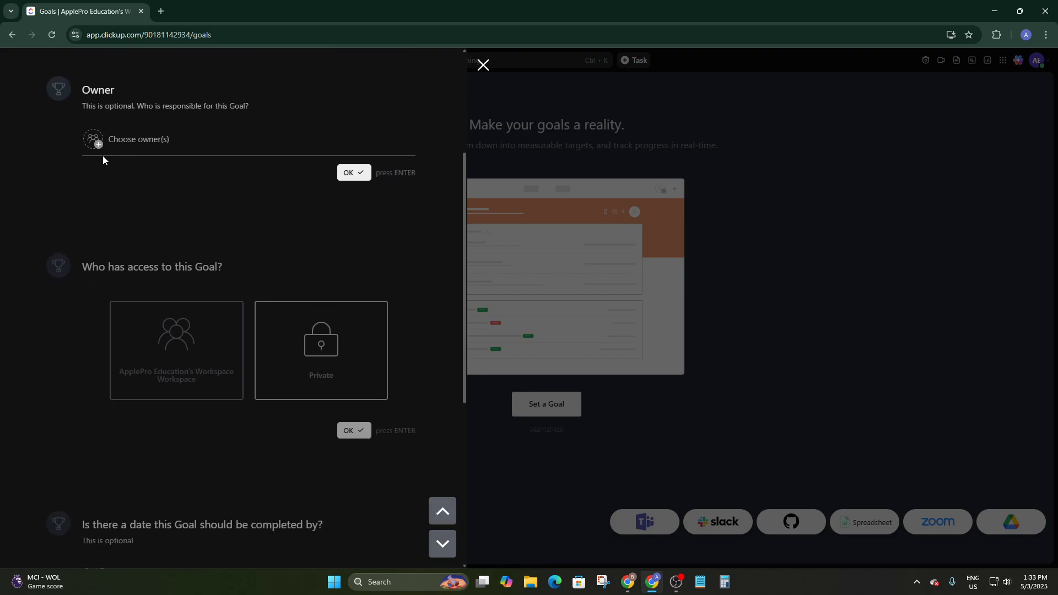
Assign yourself as the Goal's owner and keep its access set to Private.
{"action": "left_click", "coordinate": [133, 133]}
{"action": "left_click", "coordinate": [135, 205]}
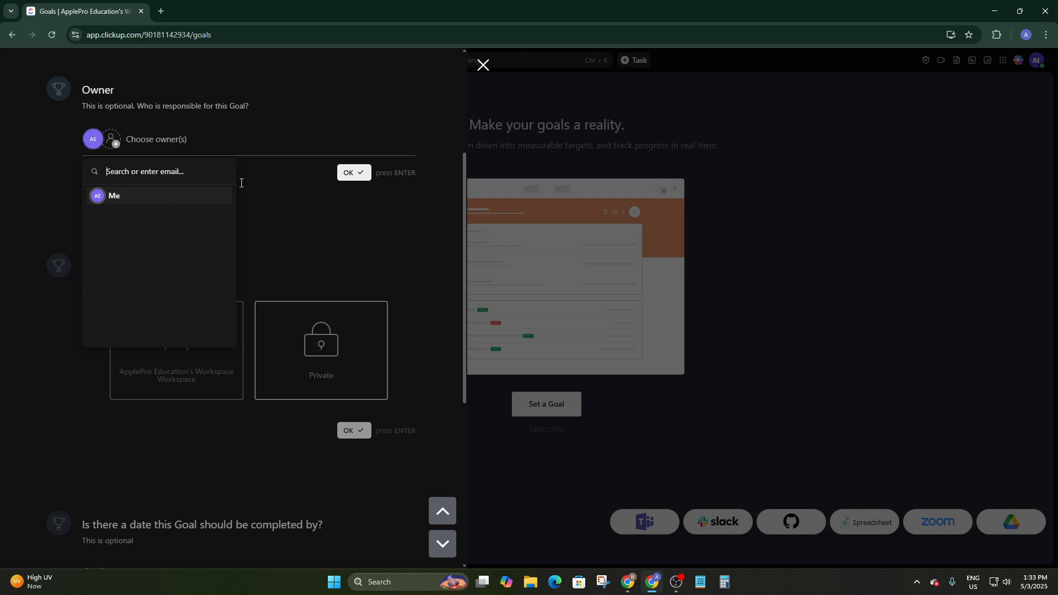
{"action": "left_click", "coordinate": [280, 186]}
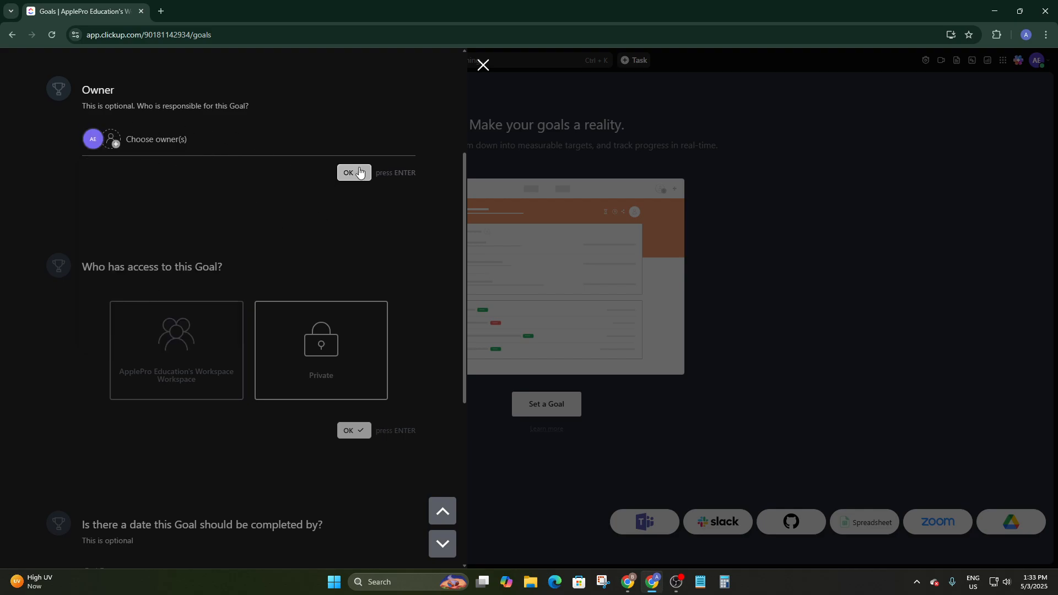
{"action": "left_click", "coordinate": [359, 171]}
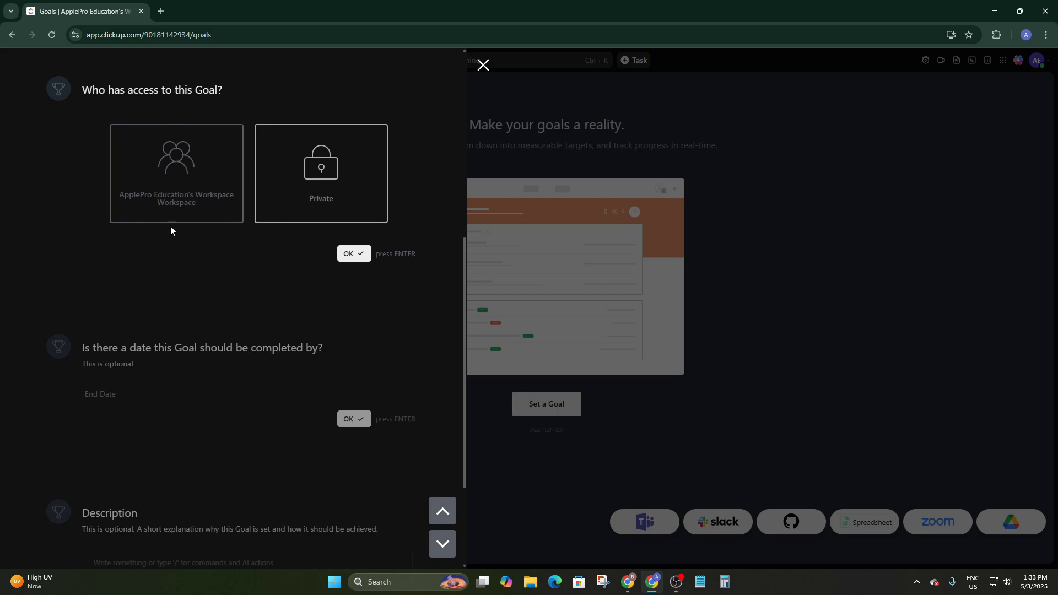
{"action": "left_click", "coordinate": [359, 254]}
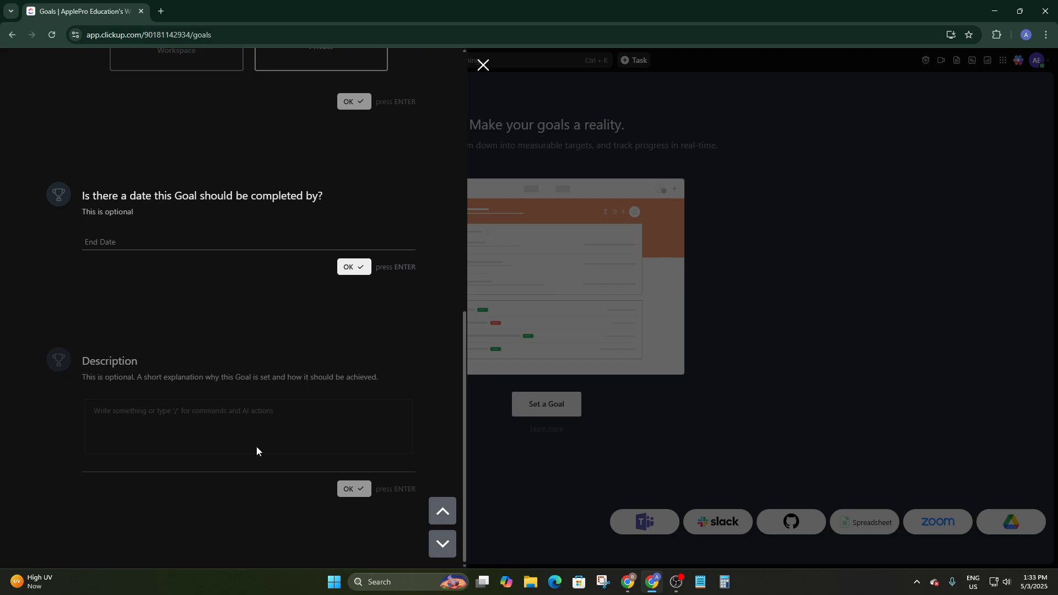
Set the Goal's end date to 5/31/25, leave the description empty and finish creating the Goal.
{"action": "left_click", "coordinate": [130, 247]}
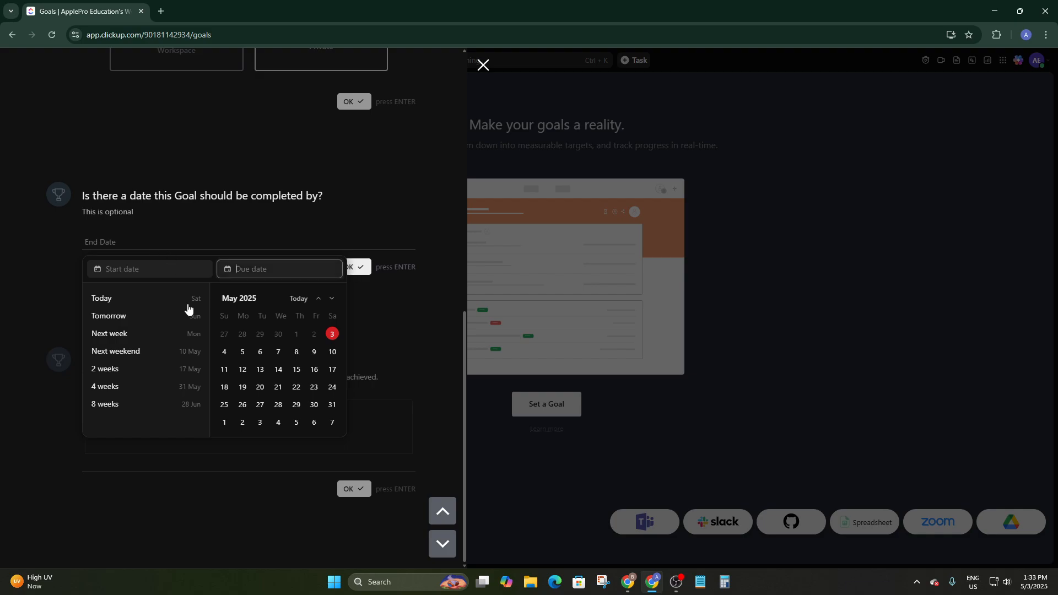
{"action": "left_click", "coordinate": [334, 408]}
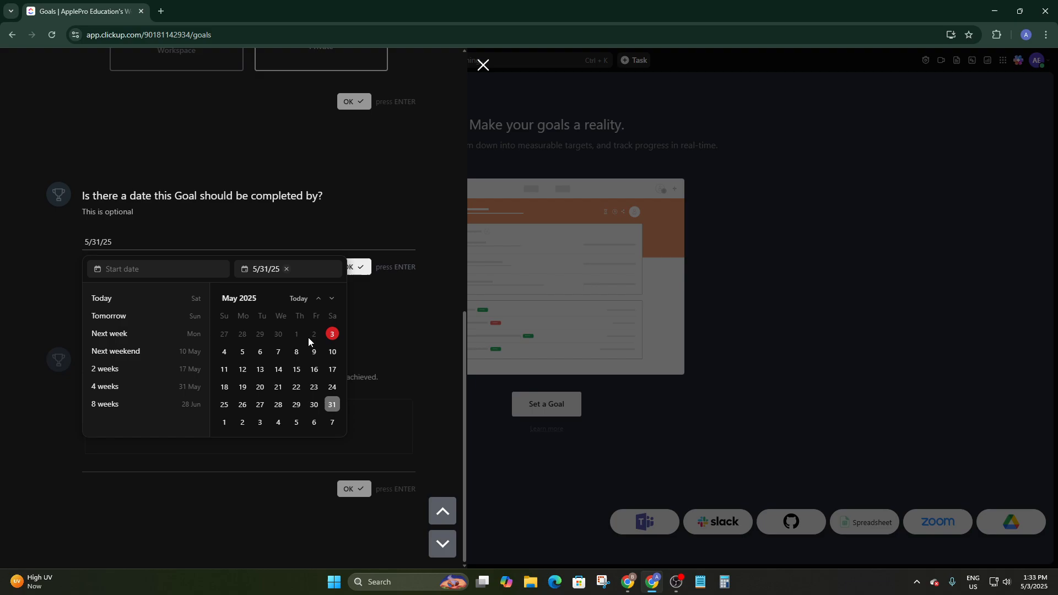
{"action": "left_click", "coordinate": [352, 335]}
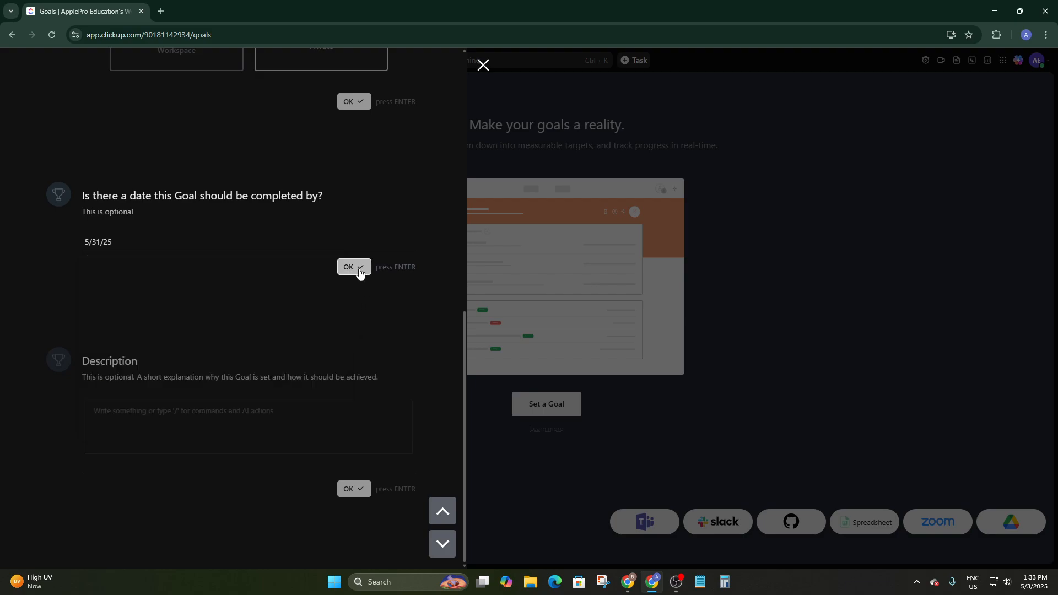
{"action": "left_click", "coordinate": [359, 272]}
{"action": "left_click", "coordinate": [165, 417]}
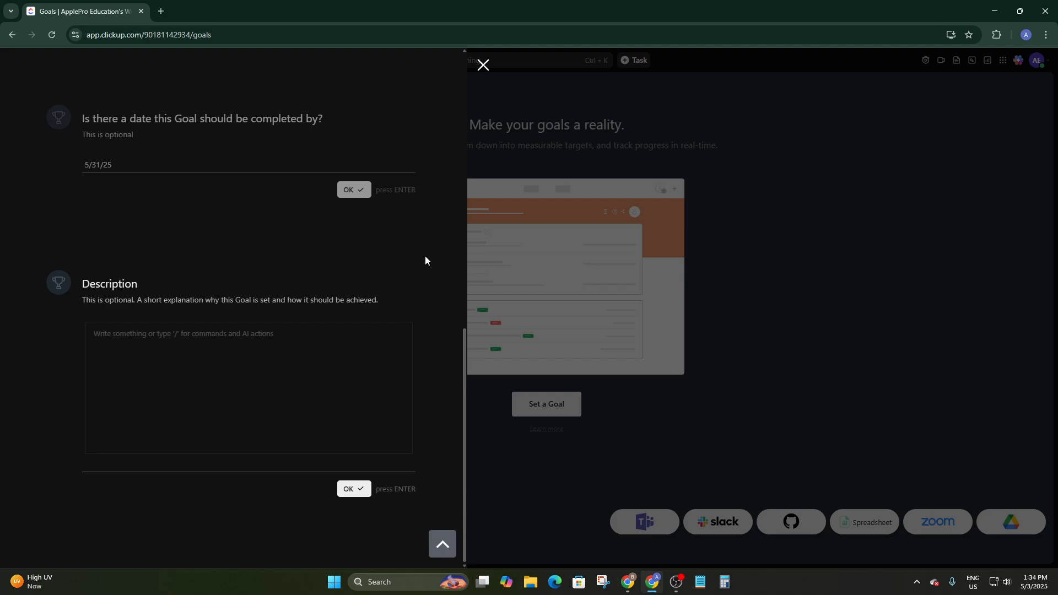
{"action": "left_click", "coordinate": [353, 489]}
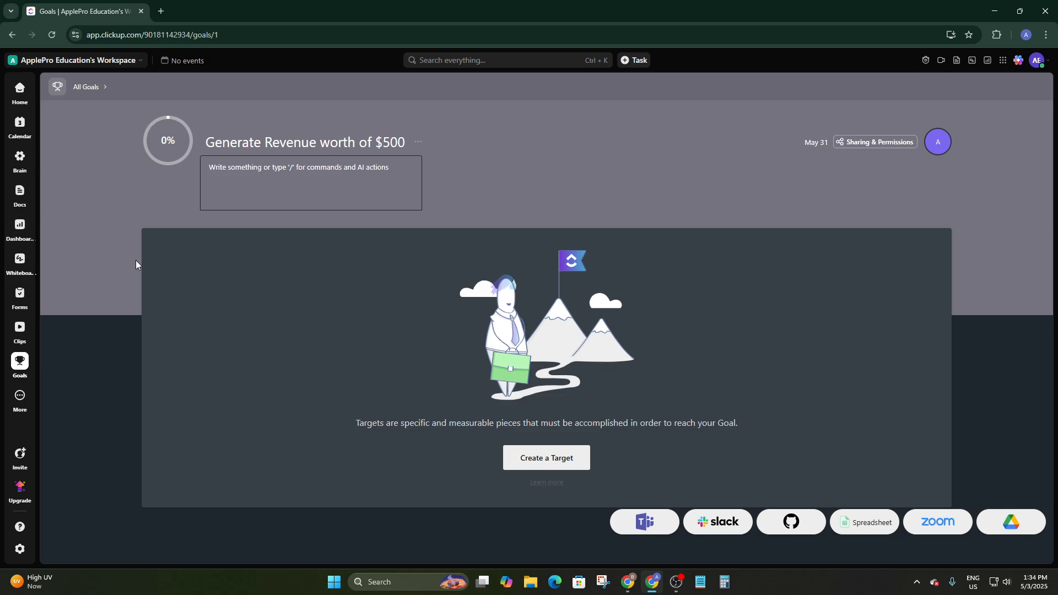
Look over the additional apps and Home's Inbox, Replies, Posts and FollowUps pages, including the reminders.
{"action": "left_click", "coordinate": [20, 396]}
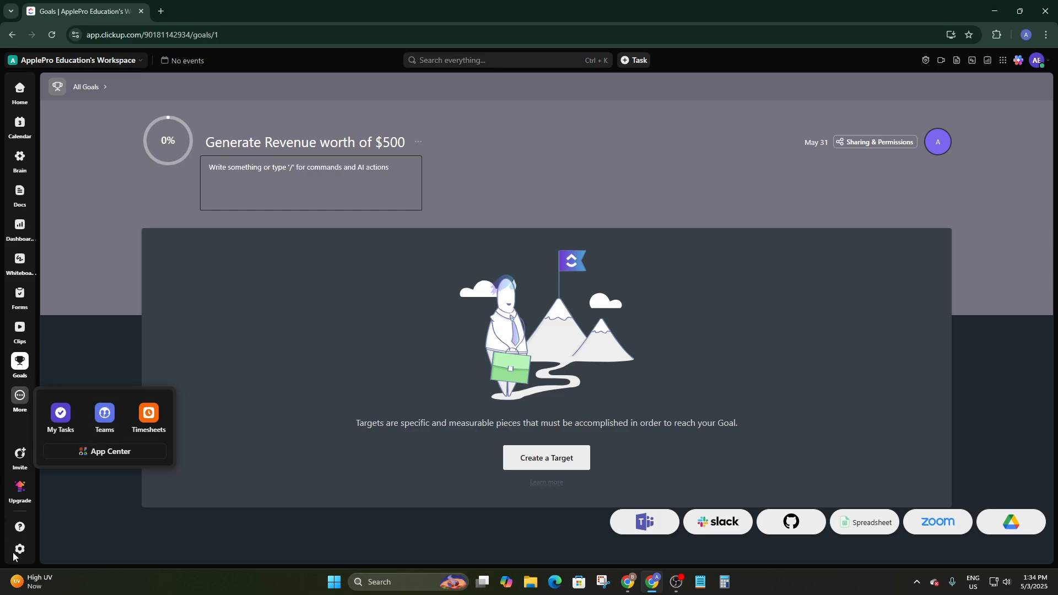
{"action": "left_click", "coordinate": [85, 292]}
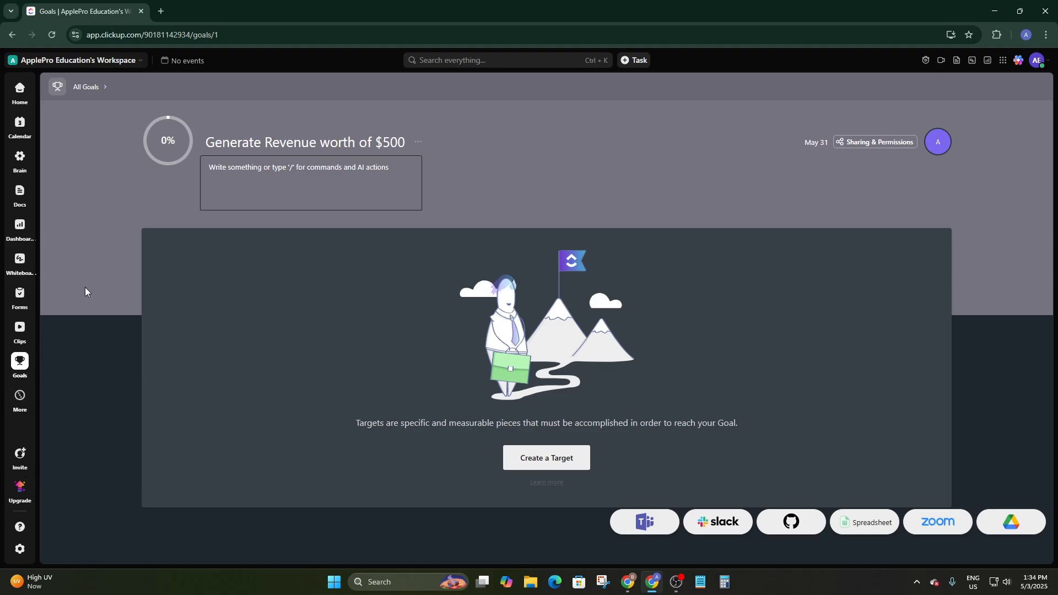
{"action": "left_click", "coordinate": [20, 88]}
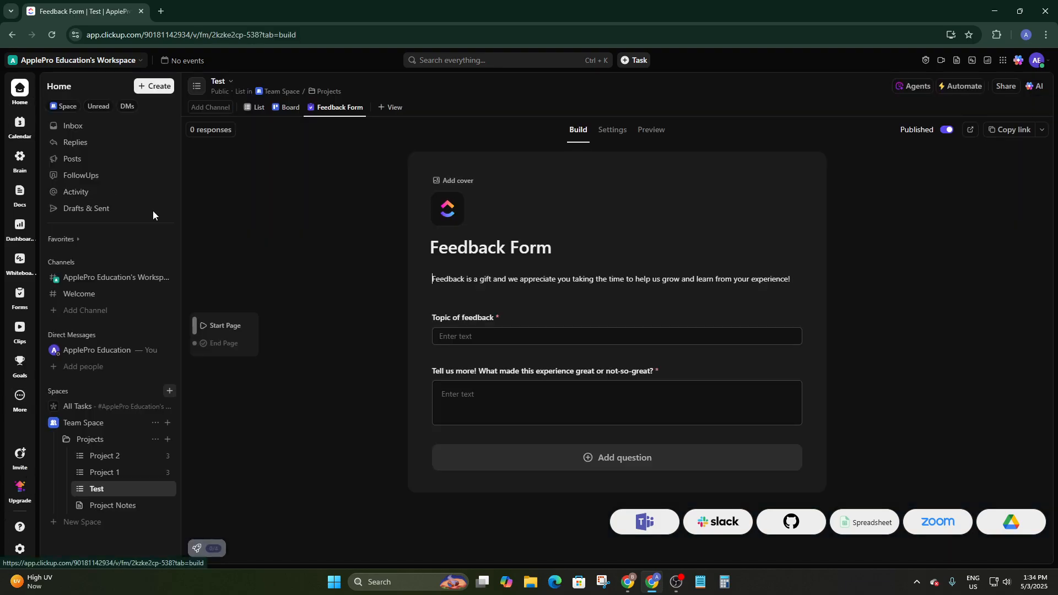
{"action": "left_click", "coordinate": [71, 126]}
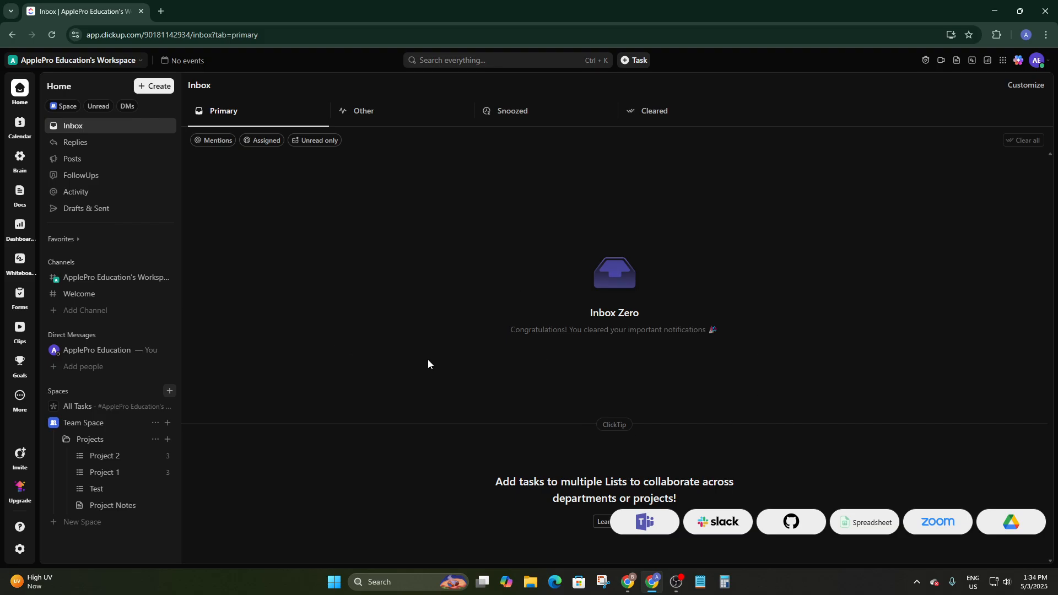
{"action": "left_click", "coordinate": [73, 142]}
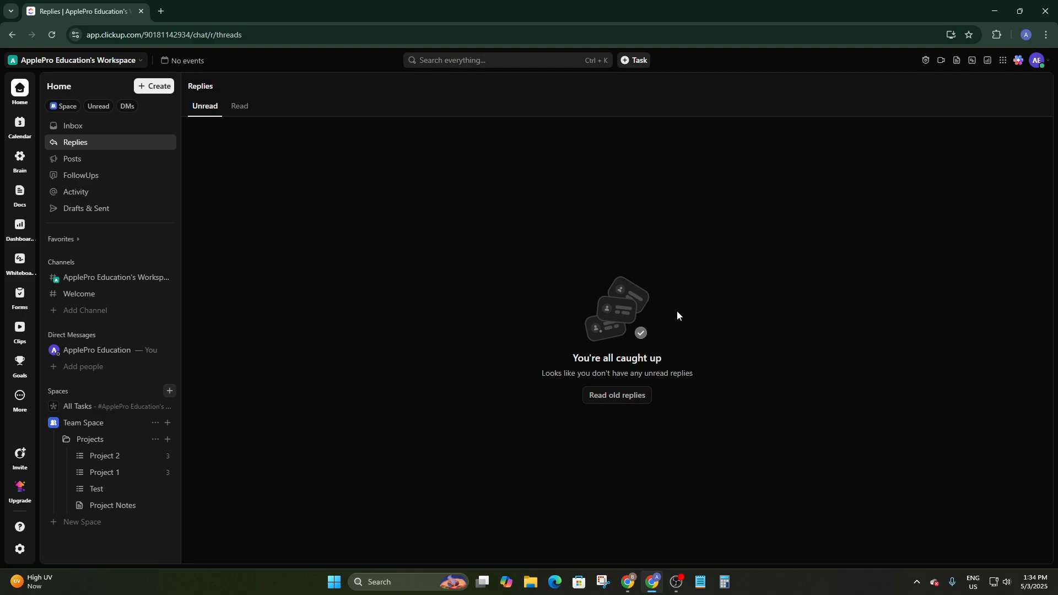
{"action": "left_click", "coordinate": [90, 159]}
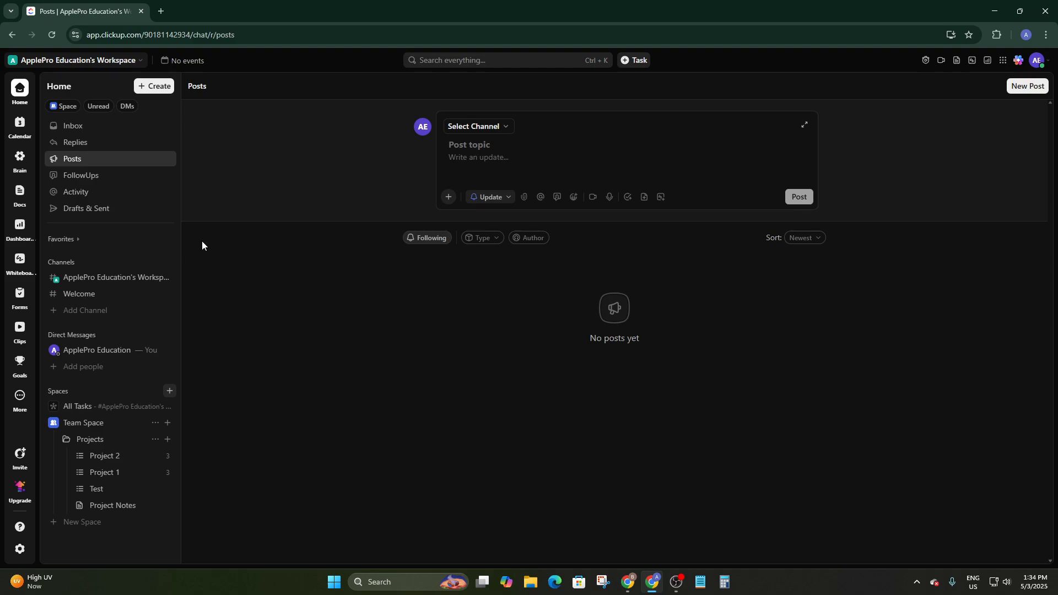
{"action": "left_click", "coordinate": [79, 178]}
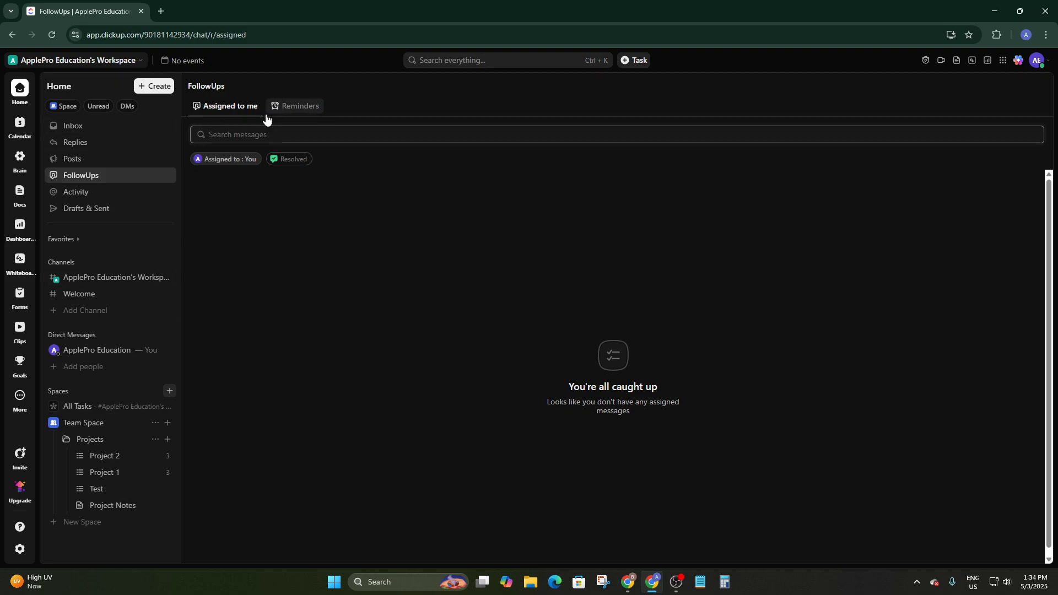
{"action": "left_click", "coordinate": [284, 109]}
{"action": "left_click", "coordinate": [242, 107]}
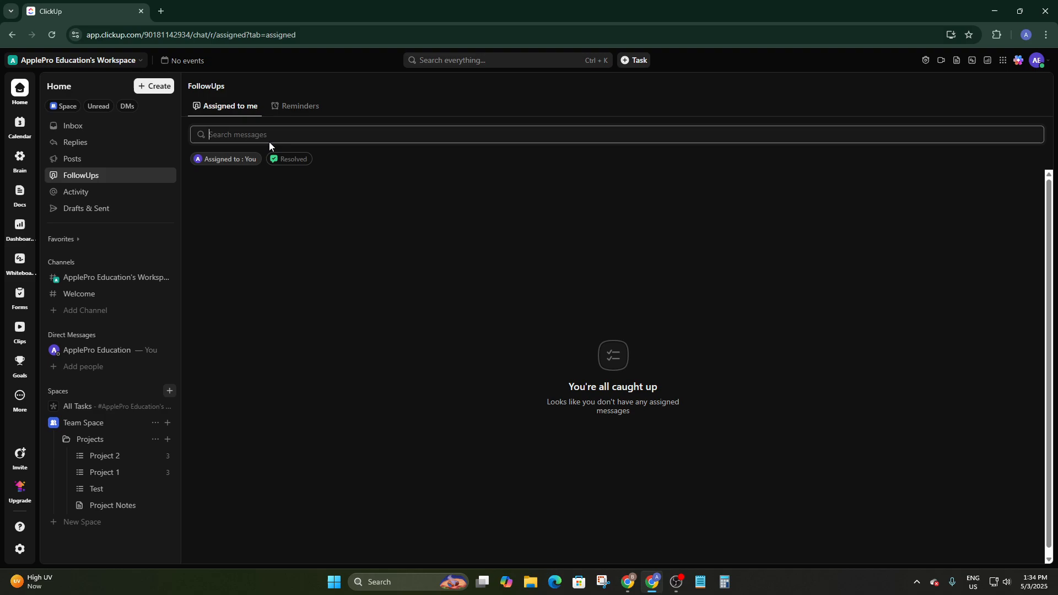
Look over the Activity page and both the drafts and the sent messages in Home.
{"action": "left_click", "coordinate": [71, 193]}
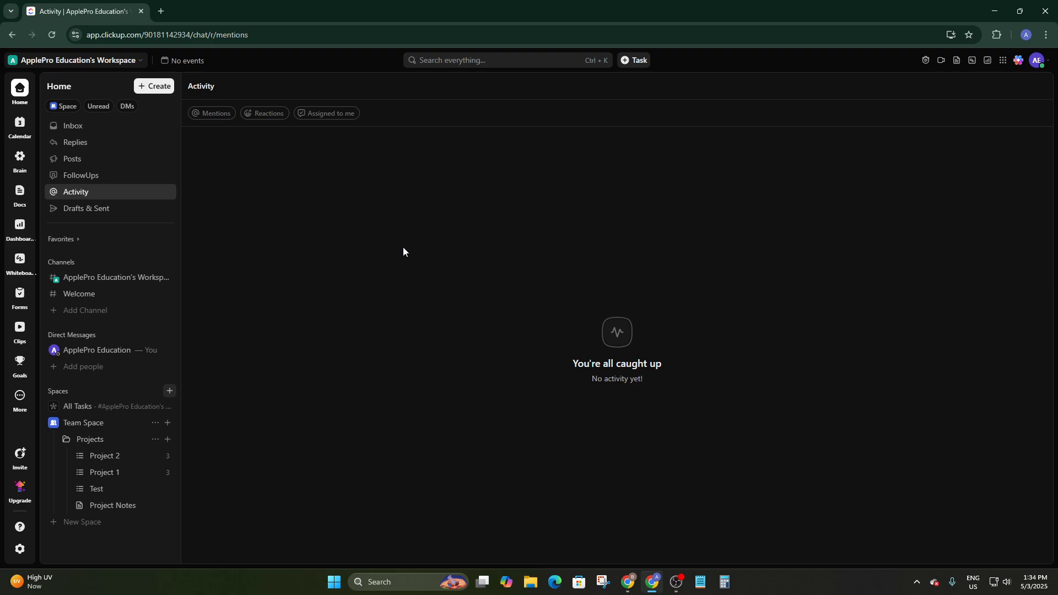
{"action": "left_click", "coordinate": [119, 210]}
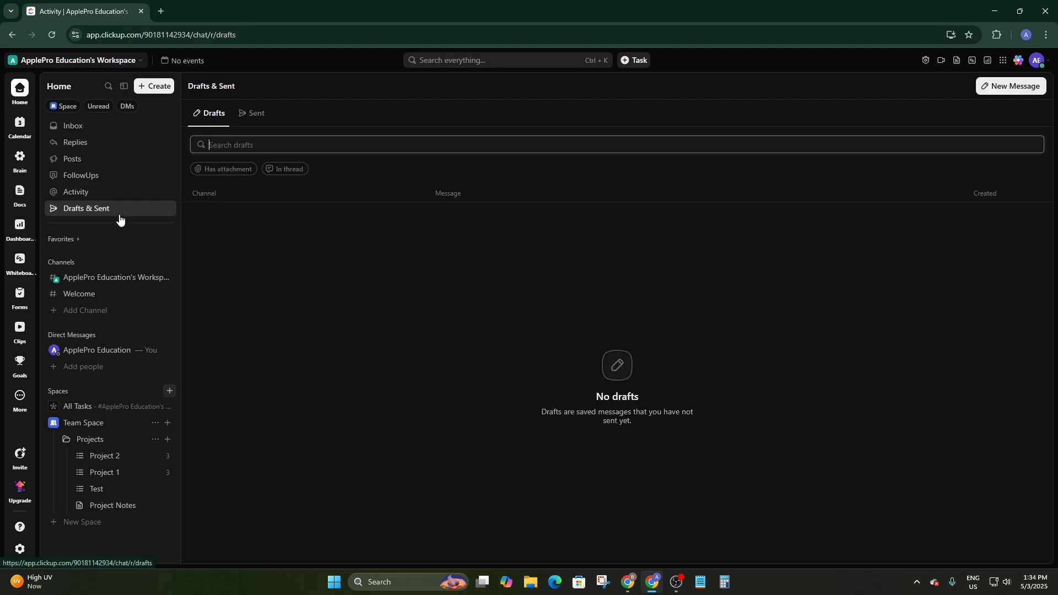
{"action": "left_click", "coordinate": [296, 142]}
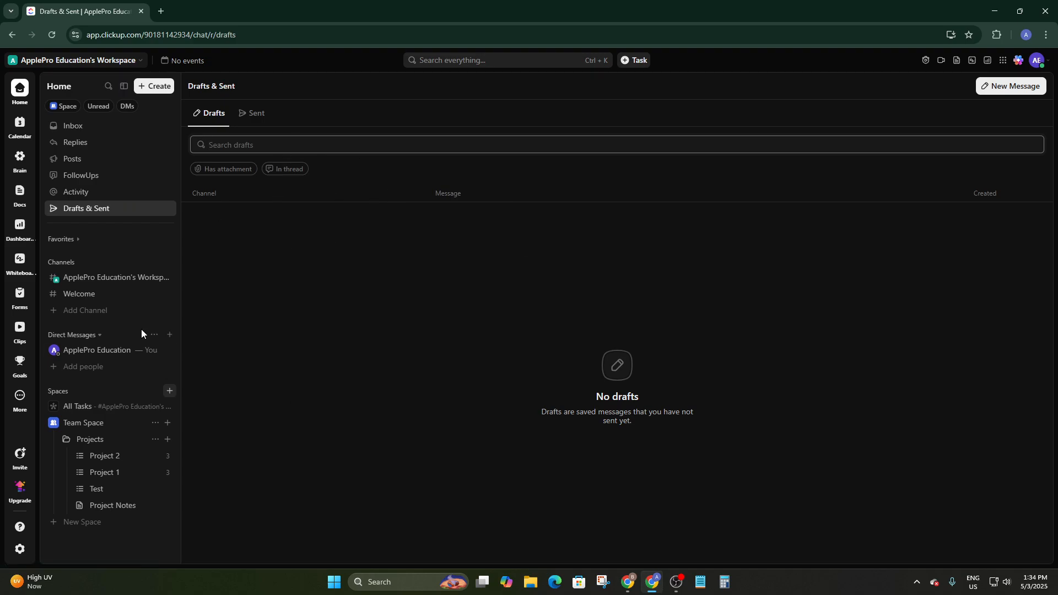
{"action": "left_click", "coordinate": [249, 114]}
{"action": "left_click", "coordinate": [208, 114]}
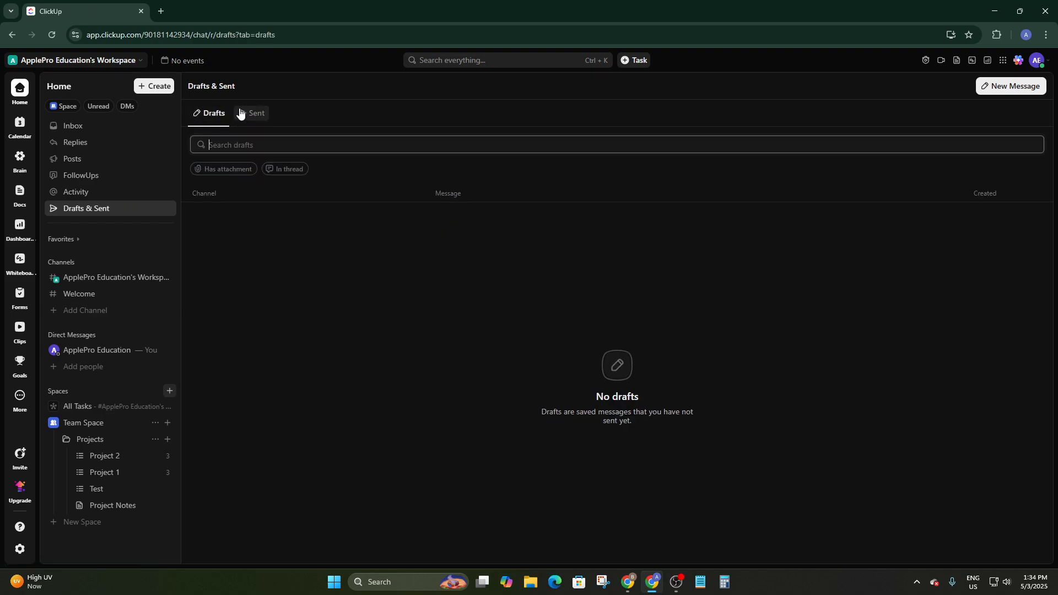
{"action": "left_click", "coordinate": [251, 114]}
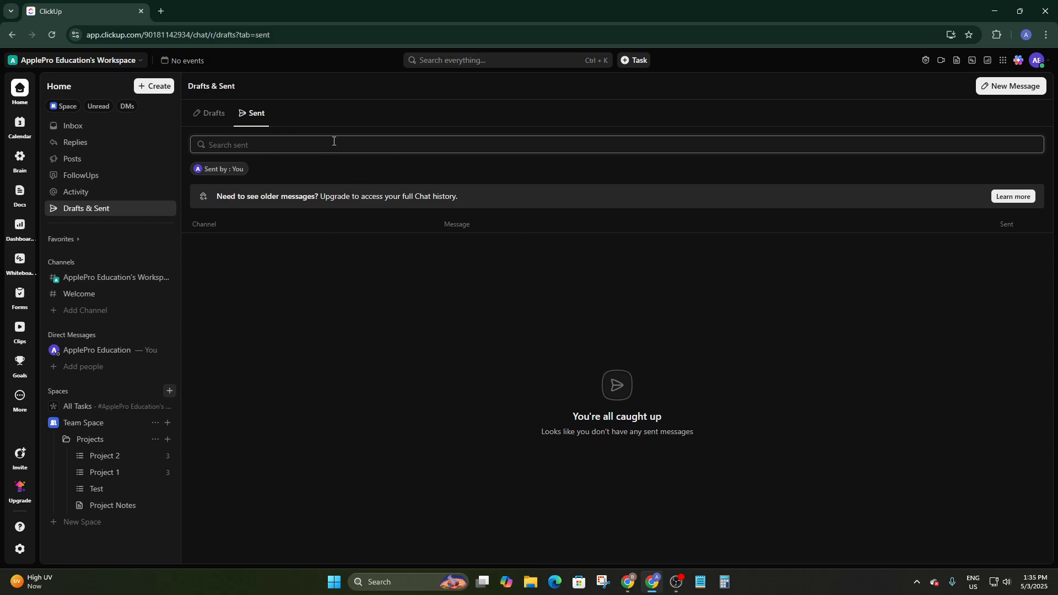
{"action": "type", "text": "d"}
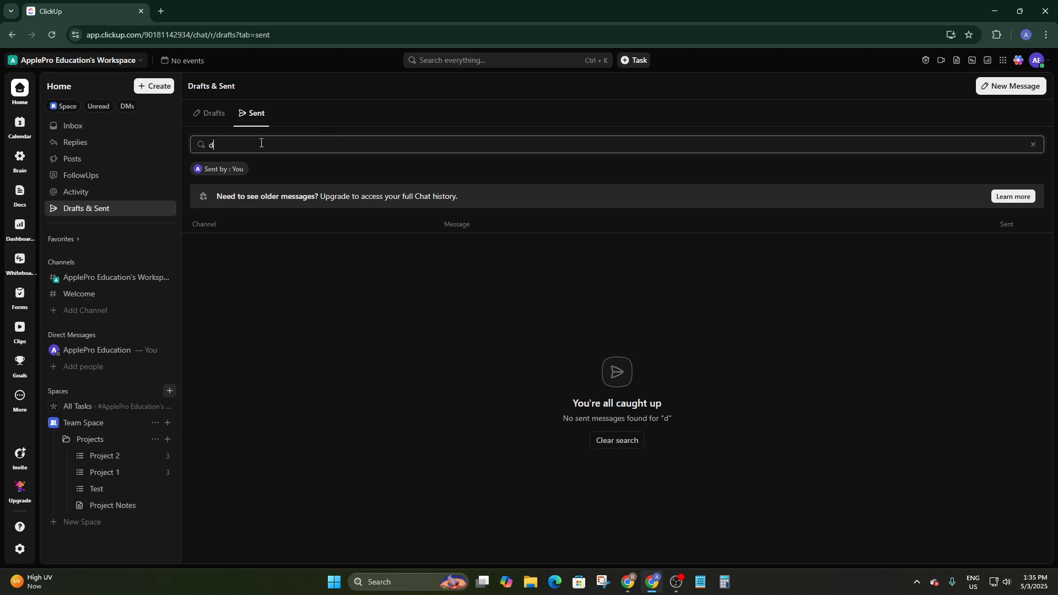
{"action": "key", "text": "BackSpace"}
Create a public chat channel named "Discussion" and open it.
{"action": "left_click", "coordinate": [61, 277]}
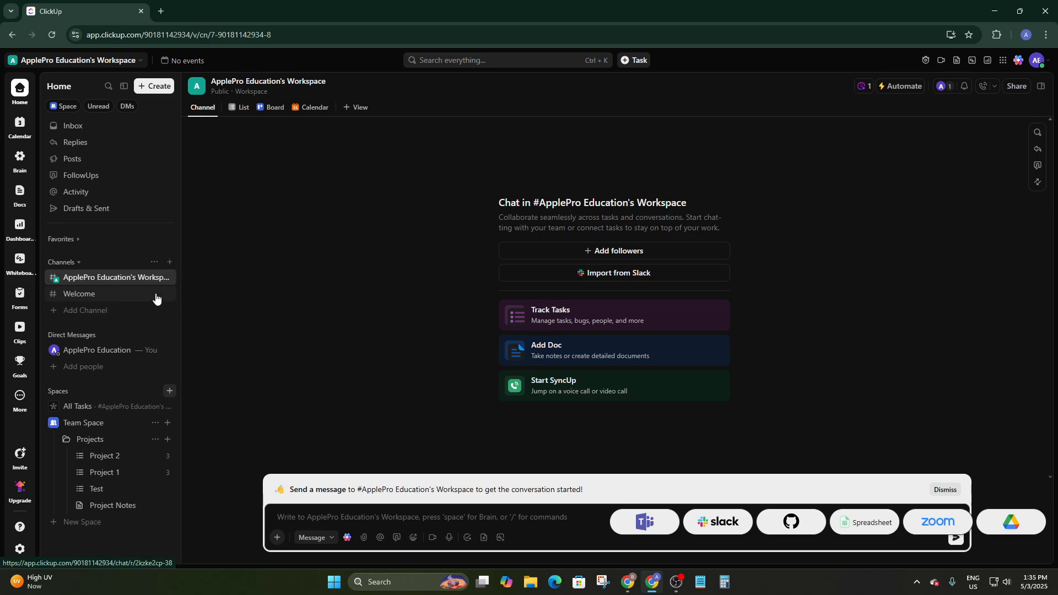
{"action": "left_click", "coordinate": [170, 264]}
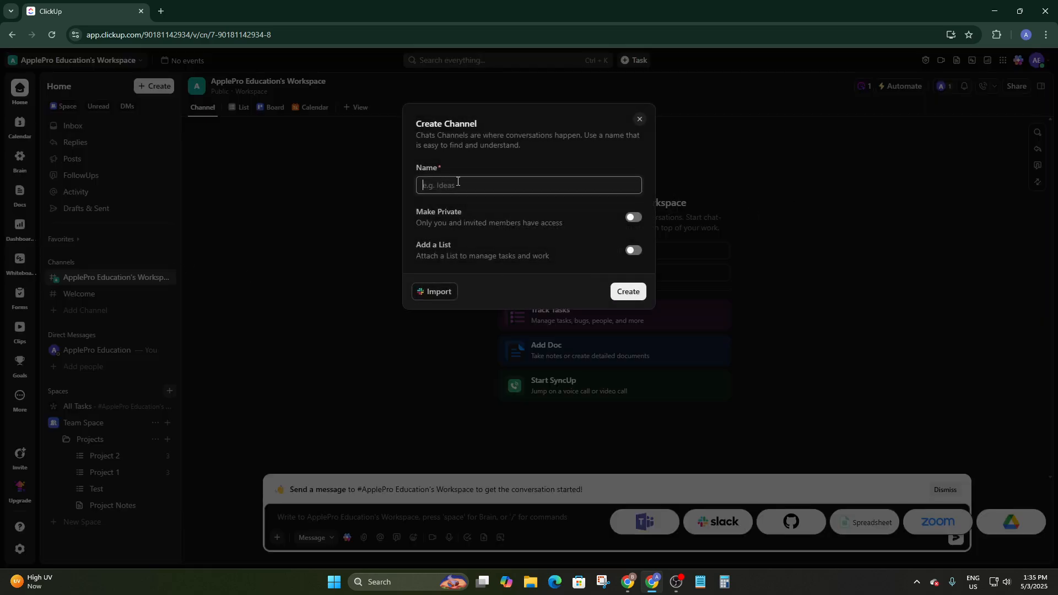
{"action": "type", "text": "Discussion"}
{"action": "left_click", "coordinate": [630, 291]}
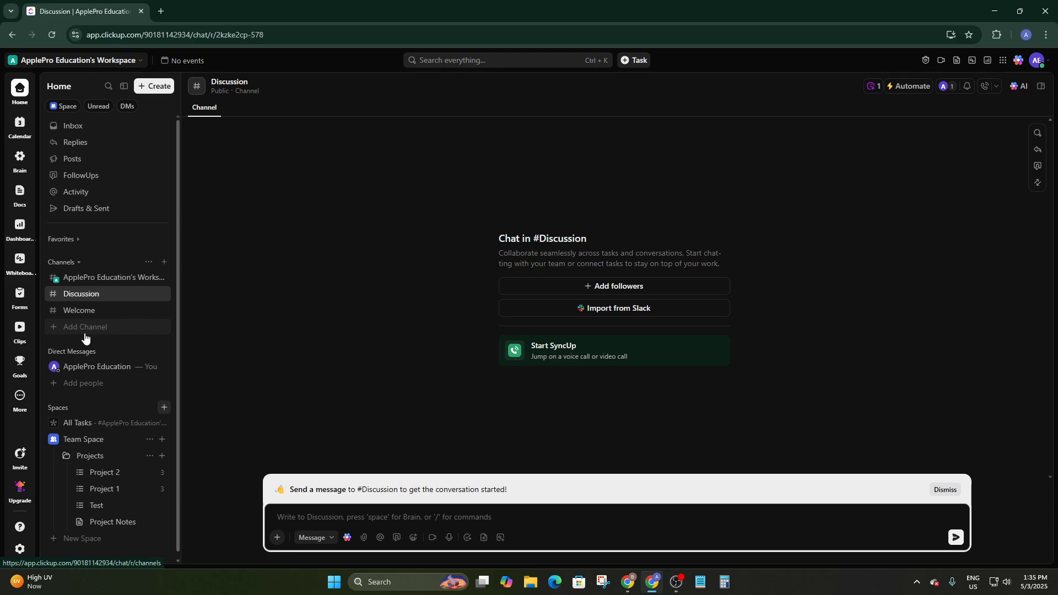
{"action": "left_click", "coordinate": [78, 311]}
{"action": "left_click", "coordinate": [111, 295]}
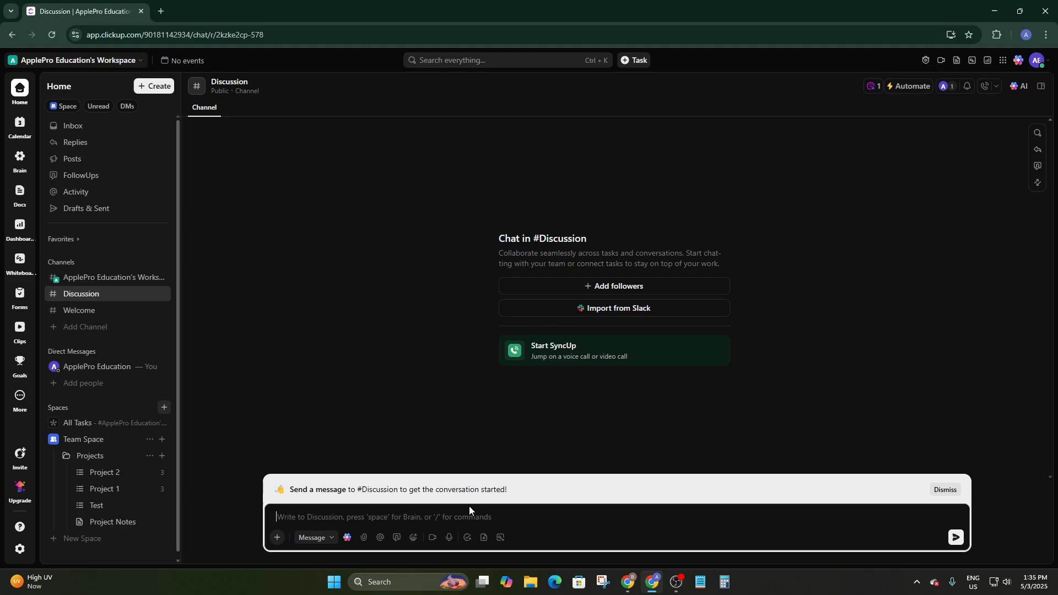
Start a new automation for the Discussion channel and look at its available chat message triggers.
{"action": "left_click", "coordinate": [908, 87]}
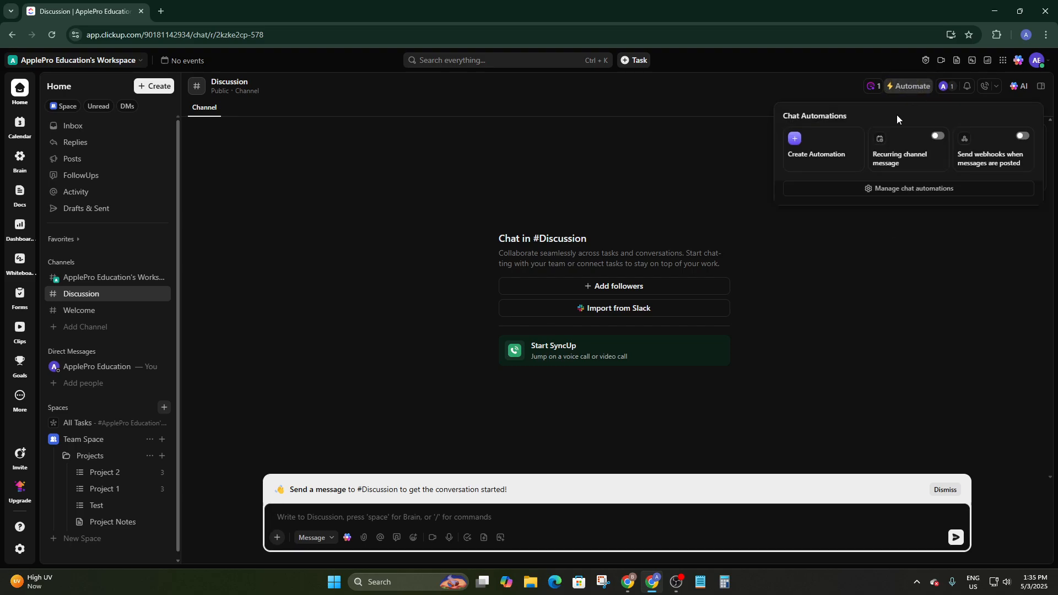
{"action": "left_click", "coordinate": [805, 139]}
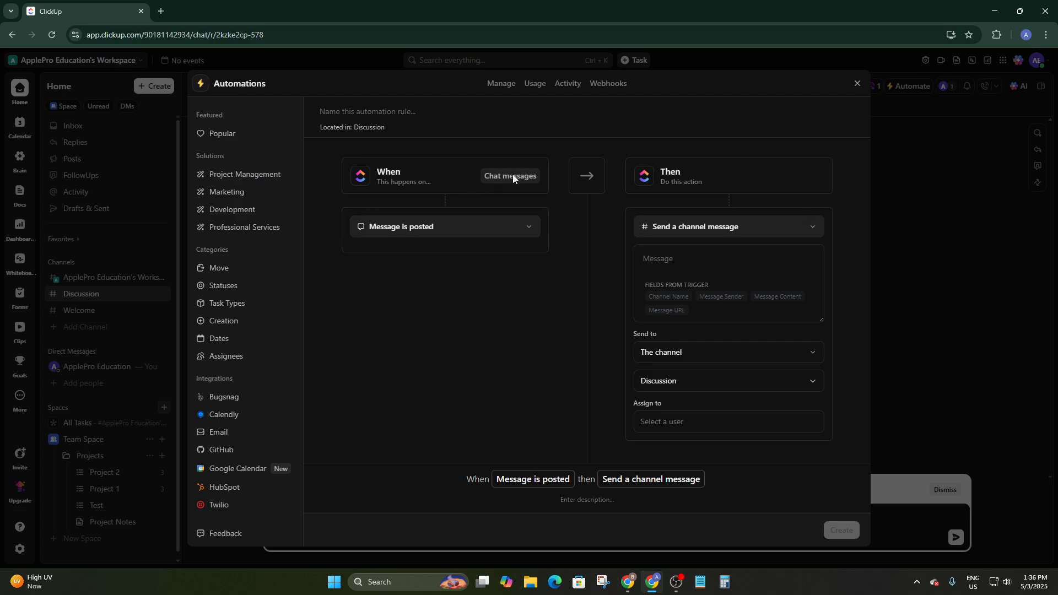
{"action": "left_click", "coordinate": [425, 231]}
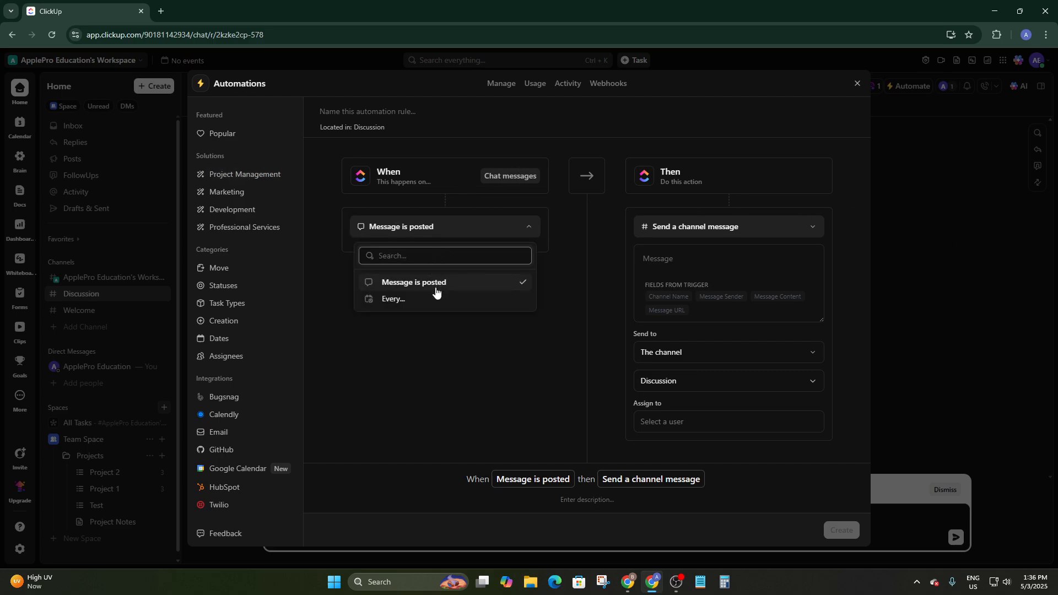
{"action": "left_click", "coordinate": [424, 316]}
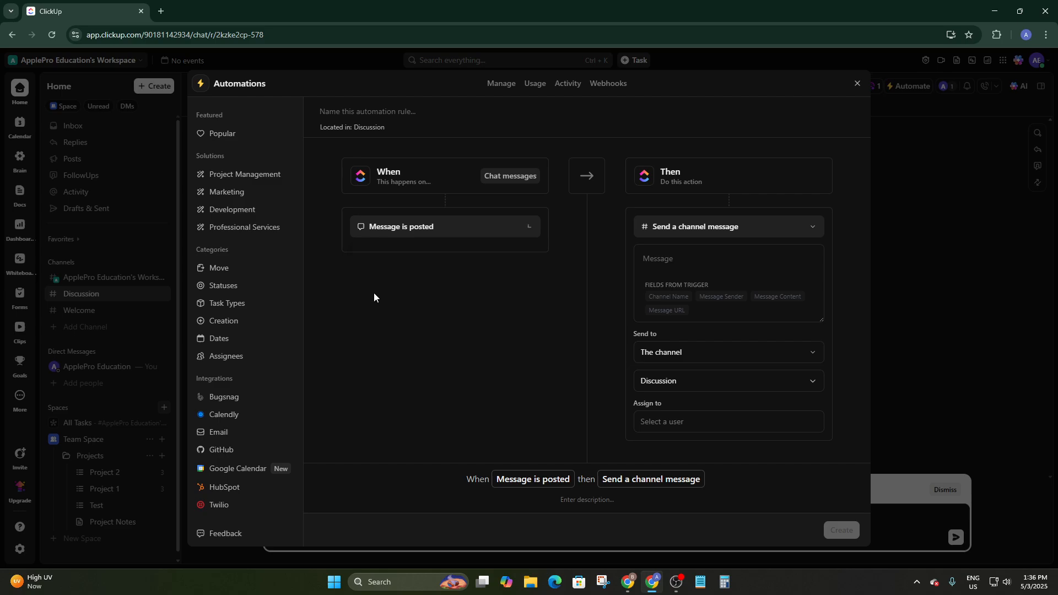
Browse the Project Management, Marketing and Popular automation templates and open "When Status Changes then post comment".
{"action": "left_click", "coordinate": [241, 174]}
{"action": "left_click", "coordinate": [243, 191]}
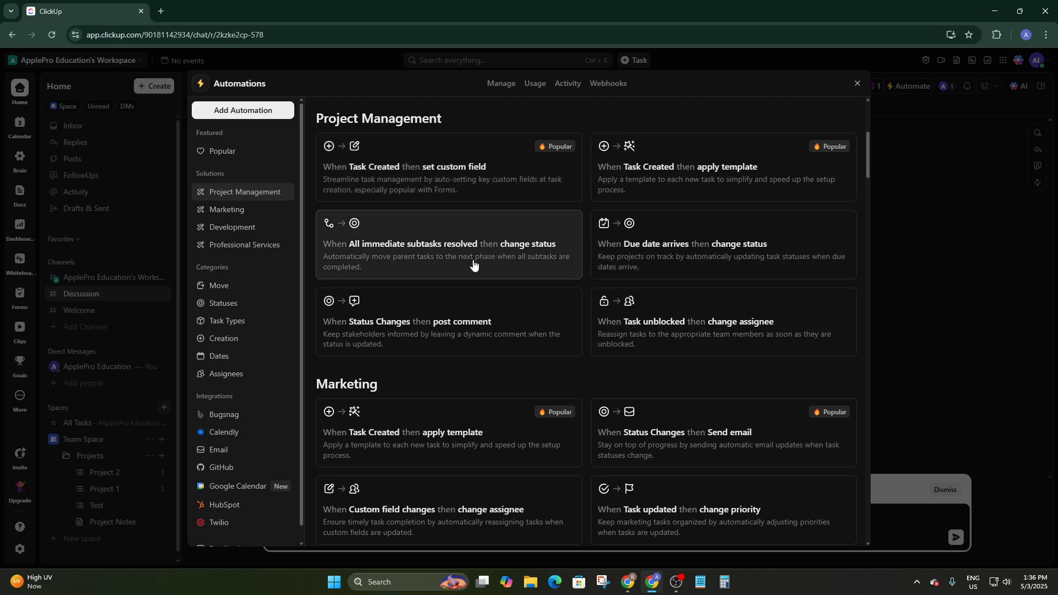
{"action": "scroll", "coordinate": [678, 427], "scroll_direction": "down", "scroll_amount": 2}
{"action": "scroll", "coordinate": [670, 414], "scroll_direction": "down", "scroll_amount": 7}
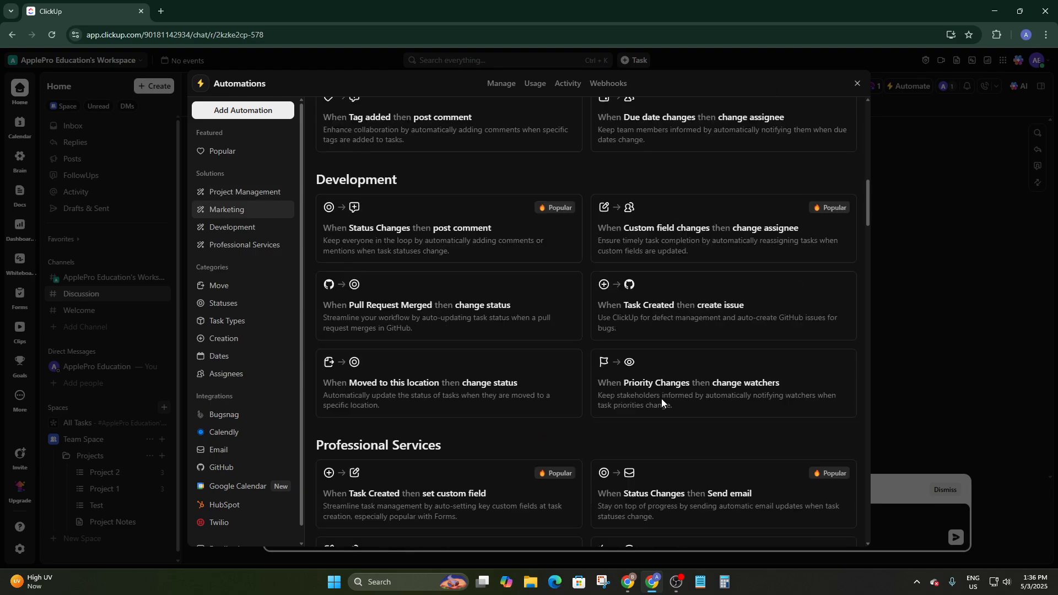
{"action": "scroll", "coordinate": [626, 417], "scroll_direction": "up", "scroll_amount": 14}
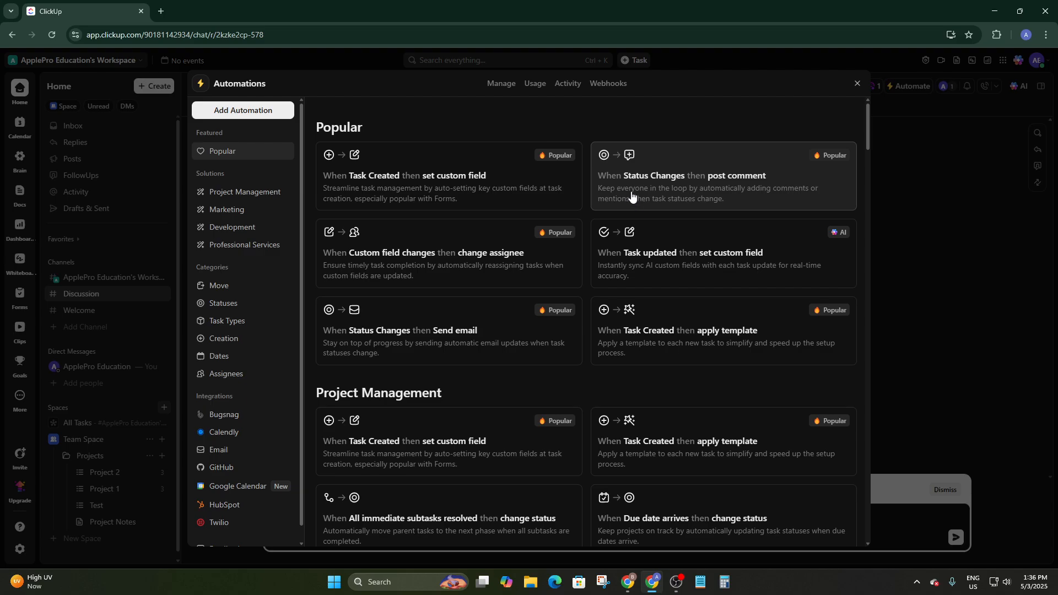
{"action": "left_click", "coordinate": [740, 174]}
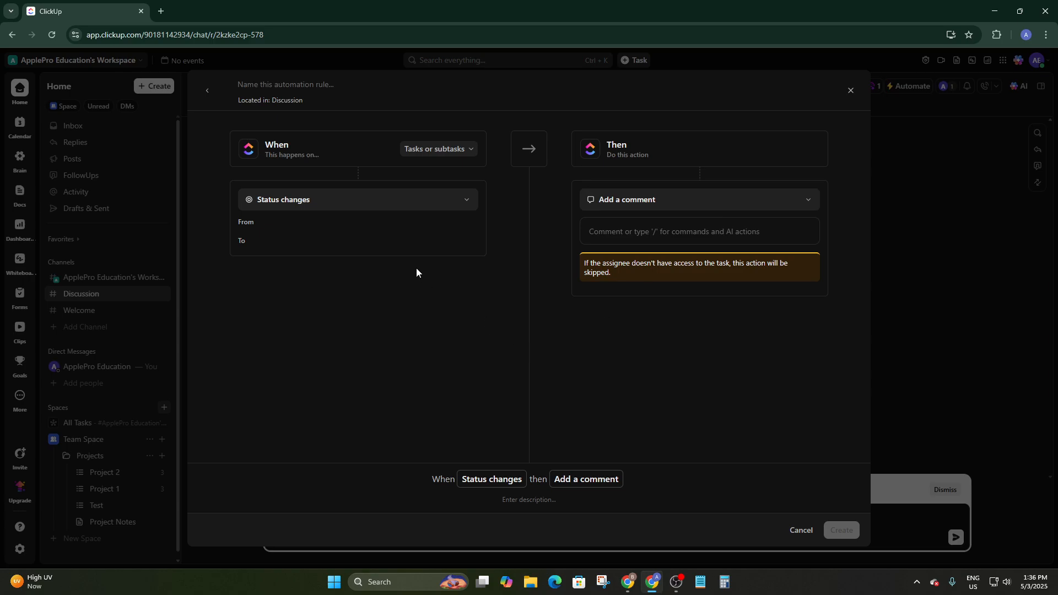
Create the Discussion channel automation that adds a comment when a task or subtask's status changes.
{"action": "left_click", "coordinate": [650, 237]}
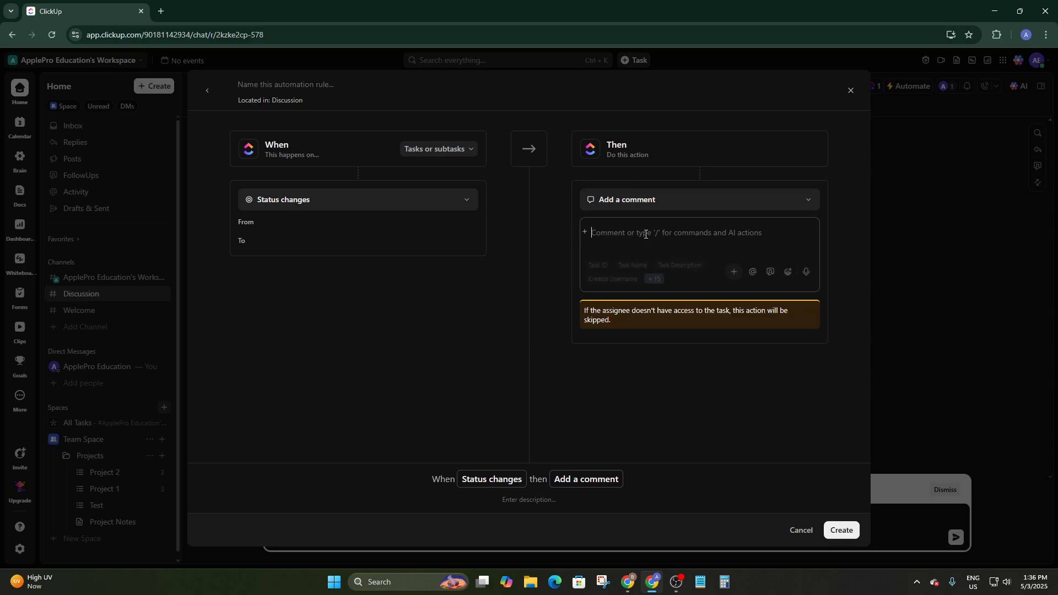
{"action": "left_click", "coordinate": [745, 326]}
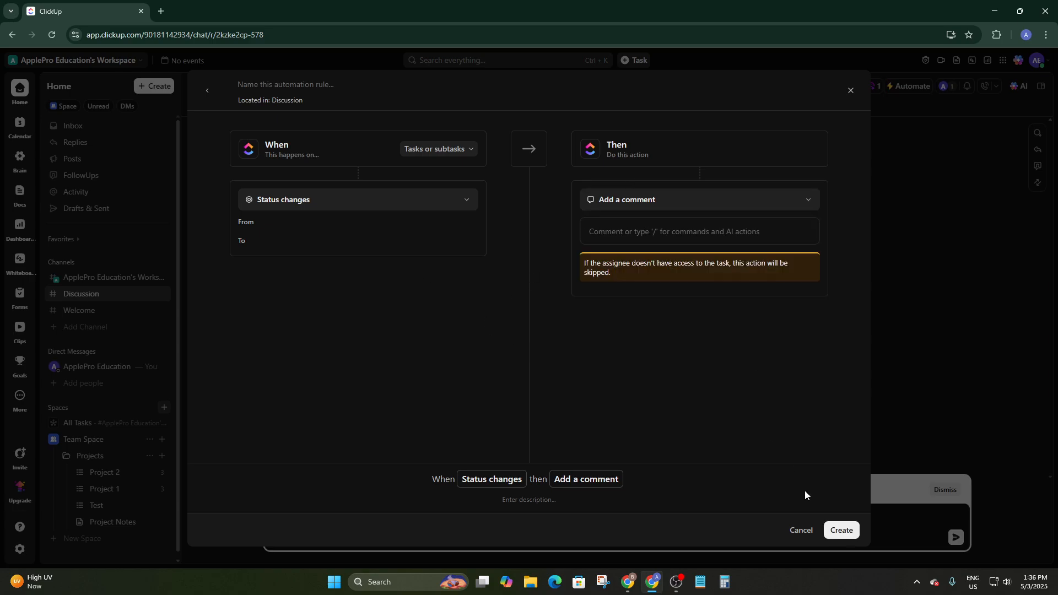
{"action": "left_click", "coordinate": [852, 529]}
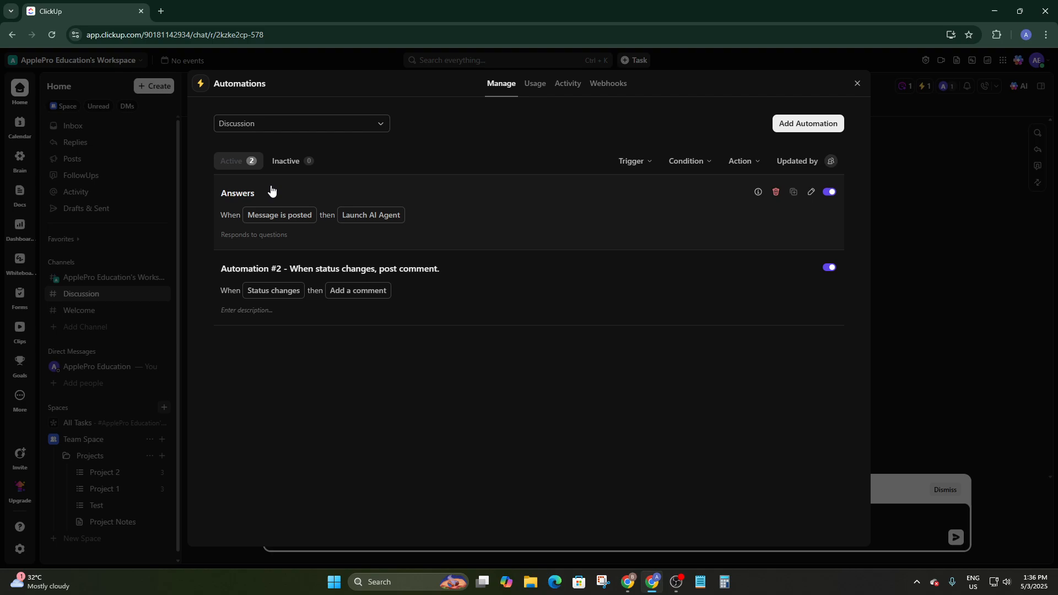
{"action": "left_click", "coordinate": [812, 125]}
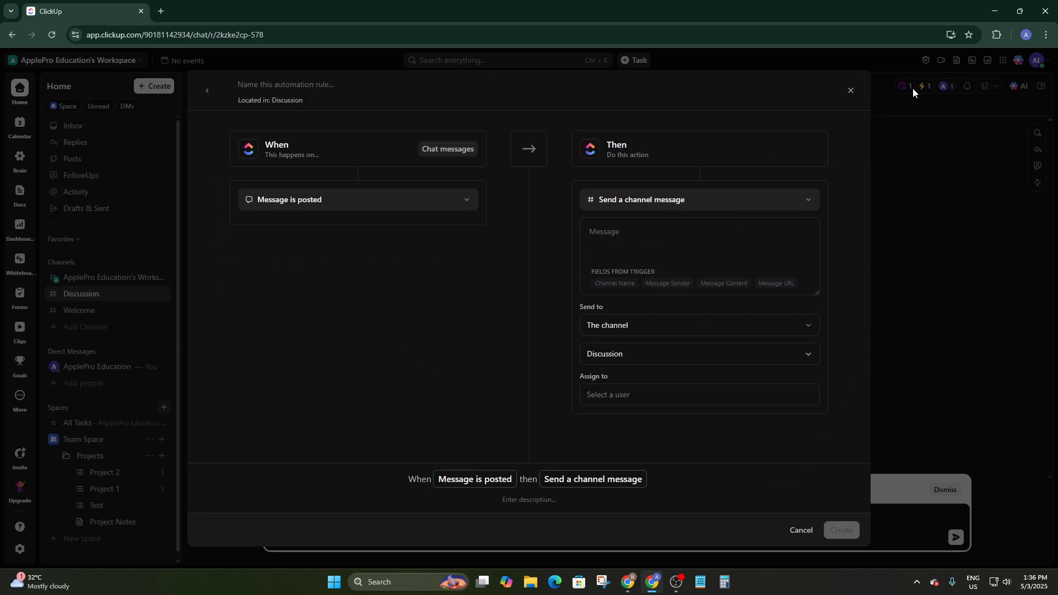
{"action": "left_click", "coordinate": [851, 91]}
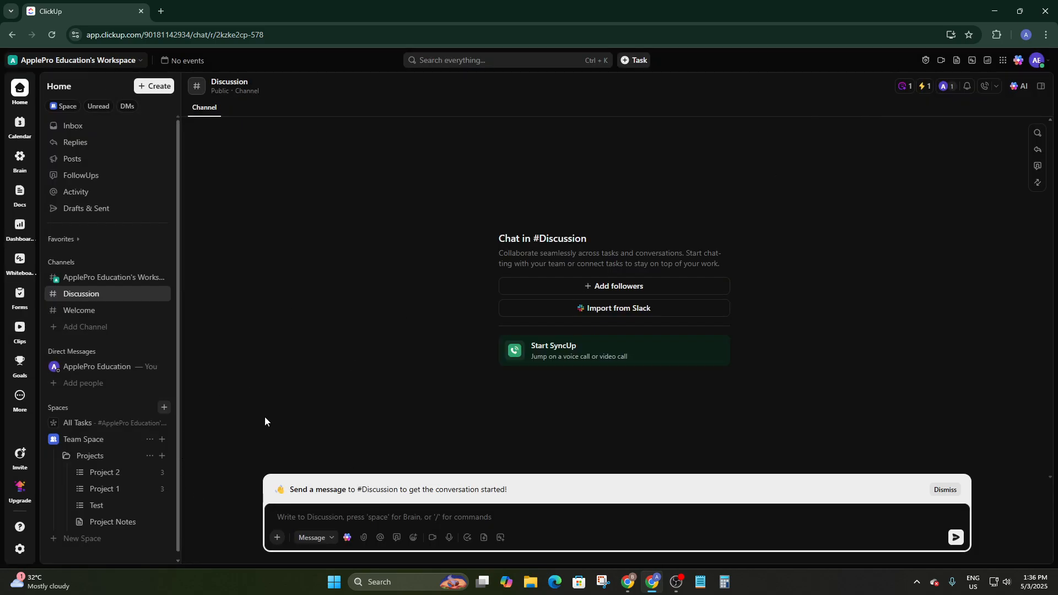
Look over the personal direct-message space, the All Tasks list and the Team Space overview.
{"action": "left_click", "coordinate": [81, 368]}
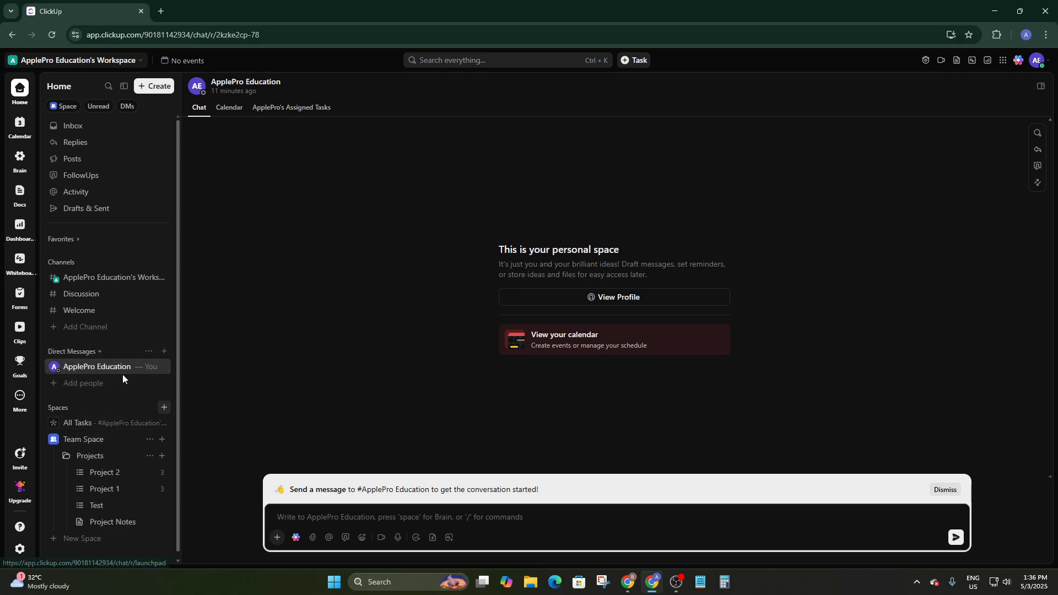
{"action": "left_click", "coordinate": [77, 423]}
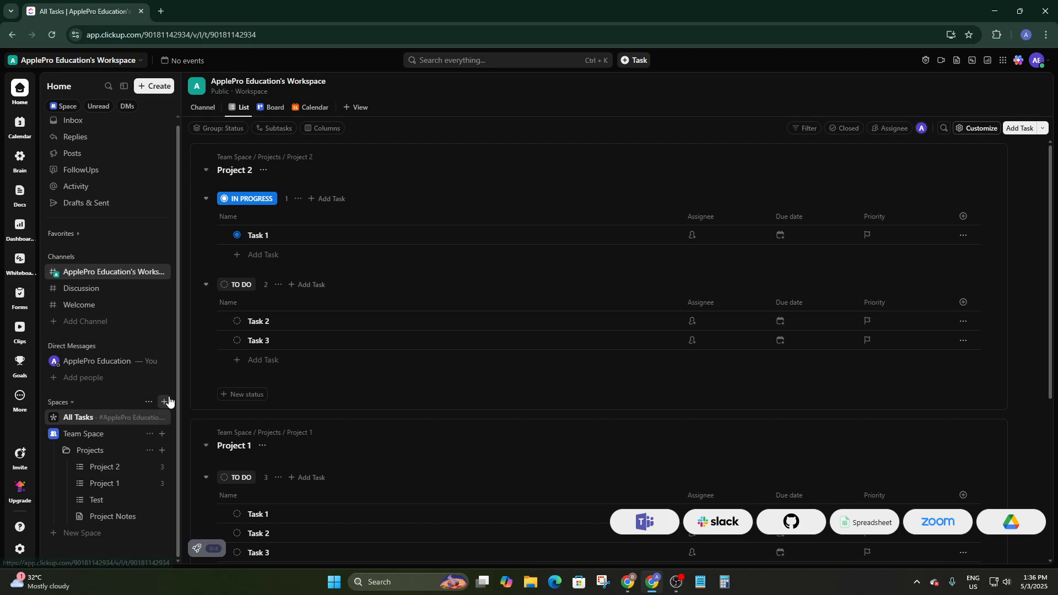
{"action": "left_click", "coordinate": [103, 437]}
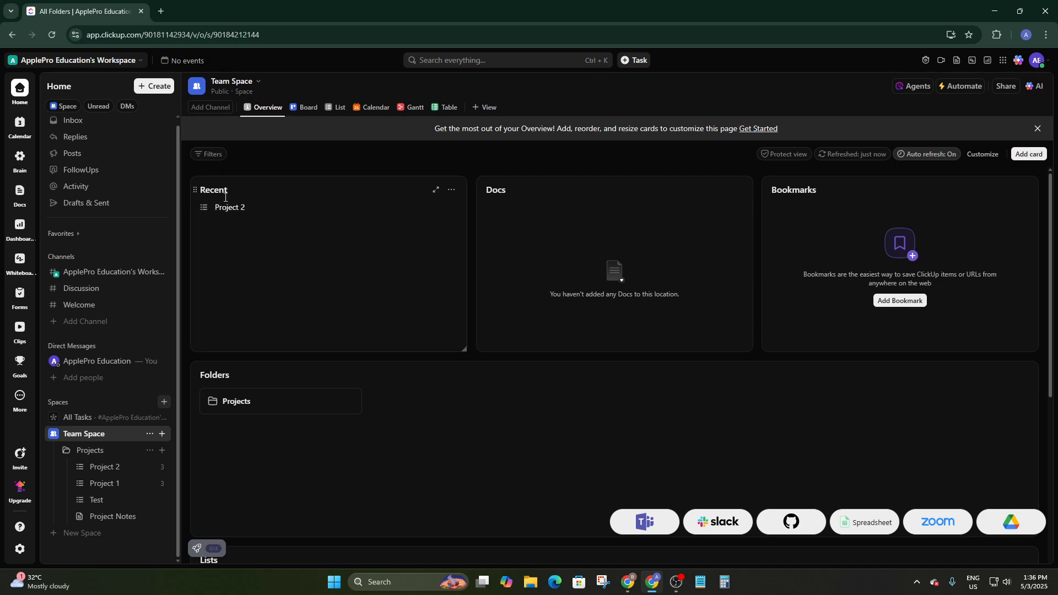
{"action": "scroll", "coordinate": [245, 402], "scroll_direction": "down", "scroll_amount": 5}
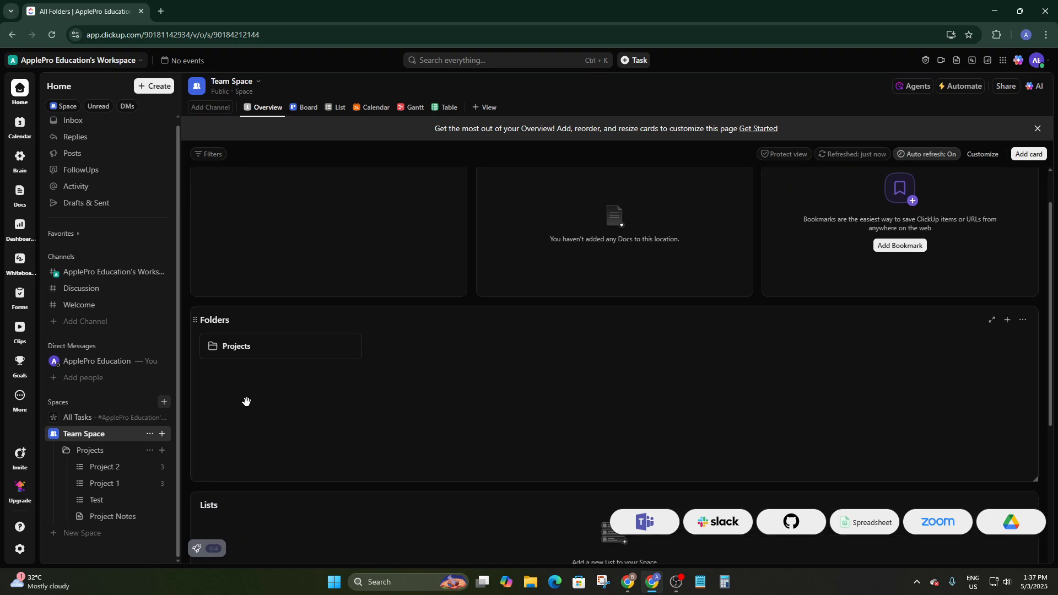
{"action": "scroll", "coordinate": [454, 404], "scroll_direction": "down", "scroll_amount": 2}
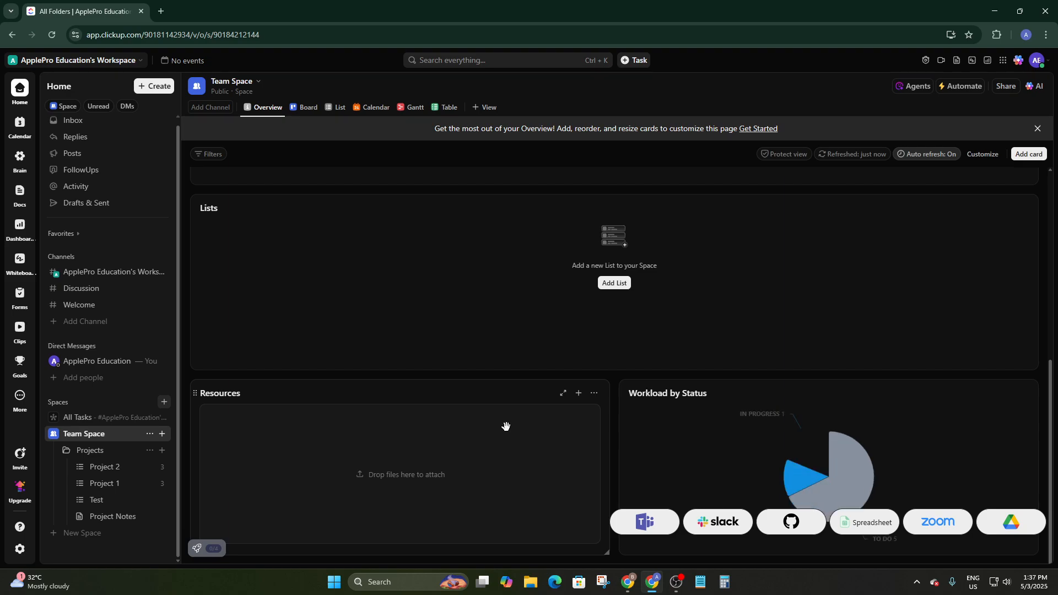
Open the Project 2 list and add a new status named "Important" for this List only.
{"action": "left_click", "coordinate": [104, 466]}
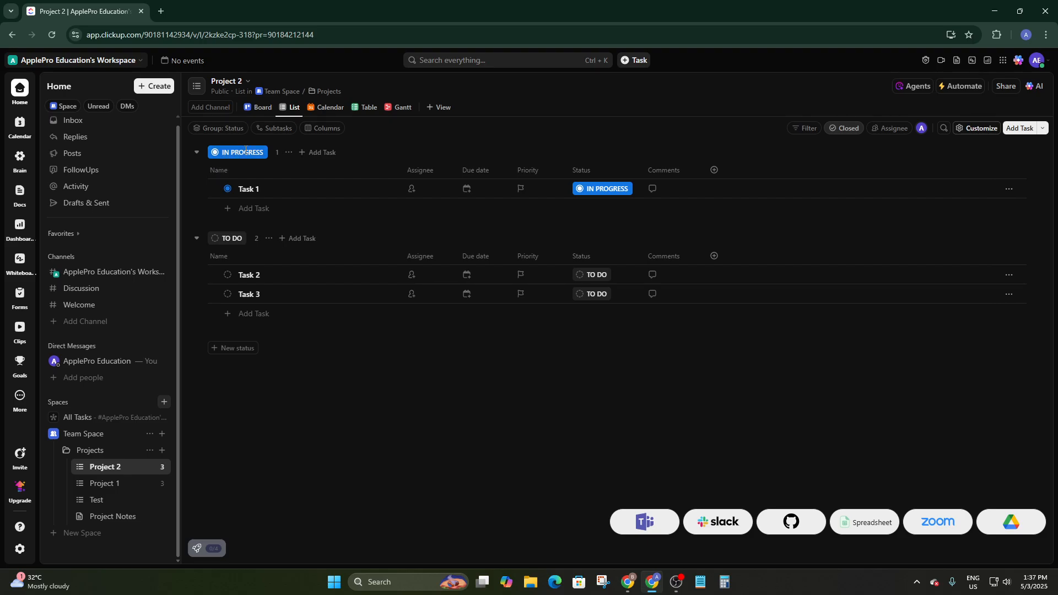
{"action": "left_click", "coordinate": [236, 348]}
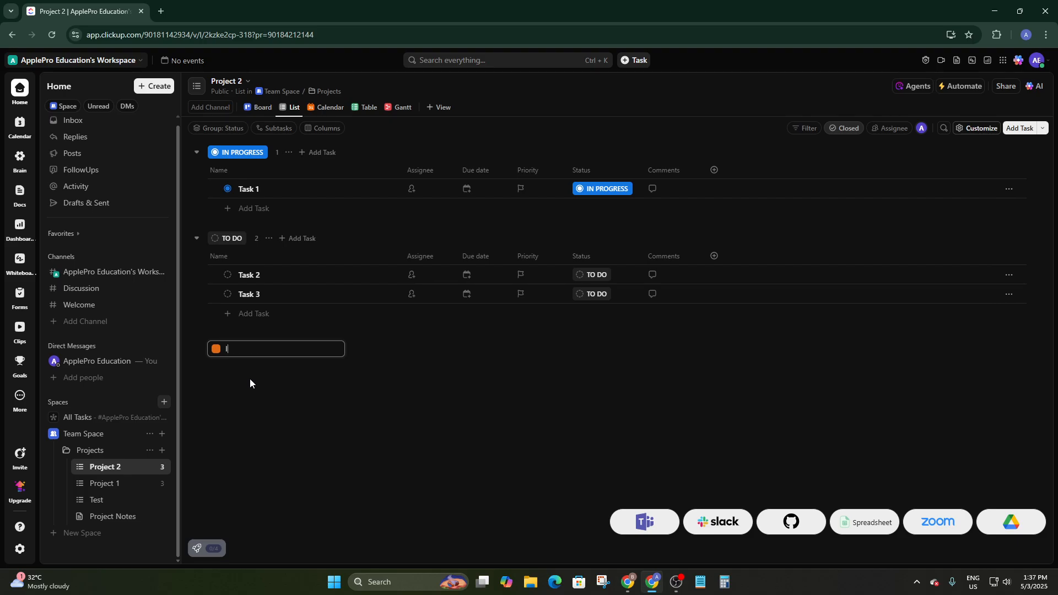
{"action": "type", "text": "Important"}
{"action": "key", "text": "Return"}
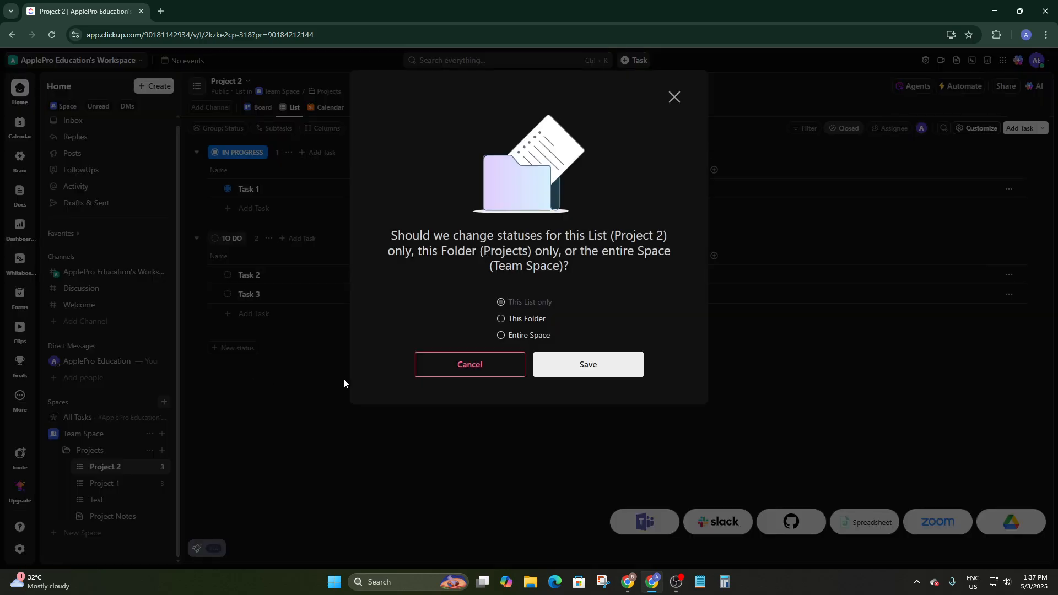
{"action": "left_click", "coordinate": [568, 366]}
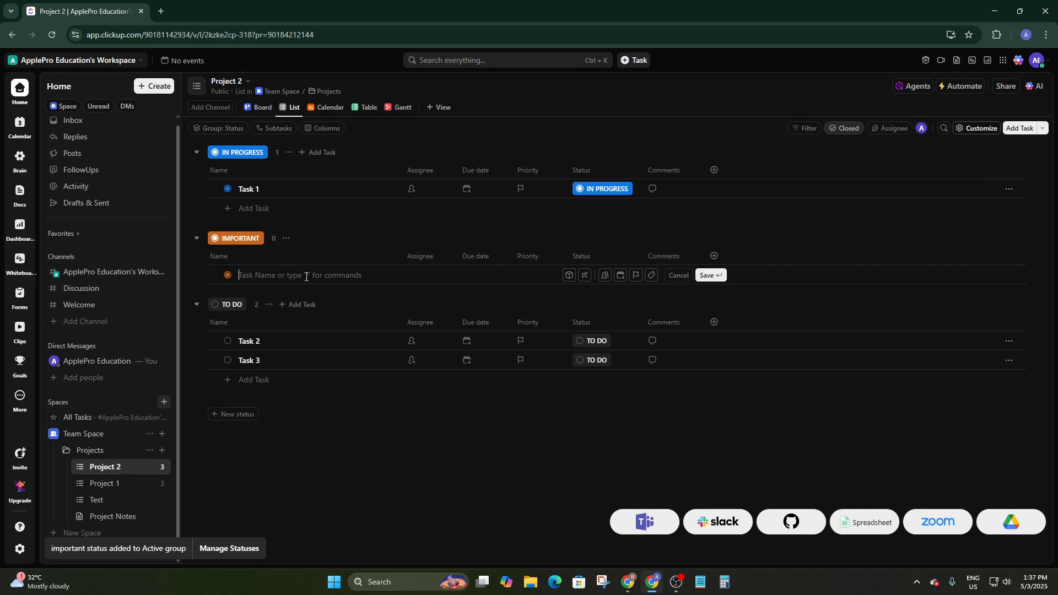
Add a task named "Make a sheet" under the Important status in Project 2.
{"action": "type", "text": "M"}
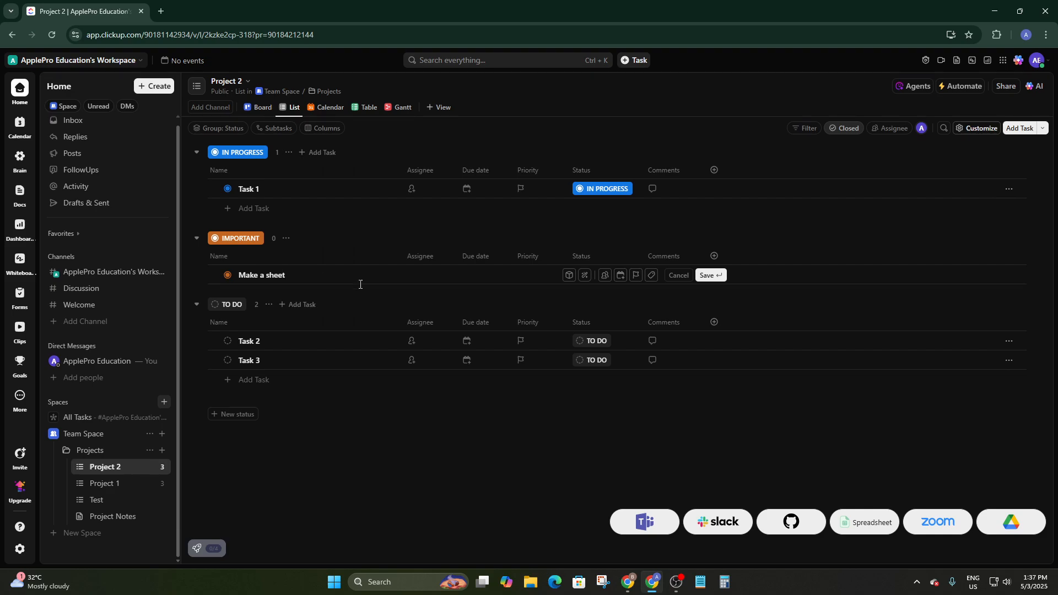
{"action": "type", "text": "ake a sheet"}
{"action": "left_click", "coordinate": [709, 276]}
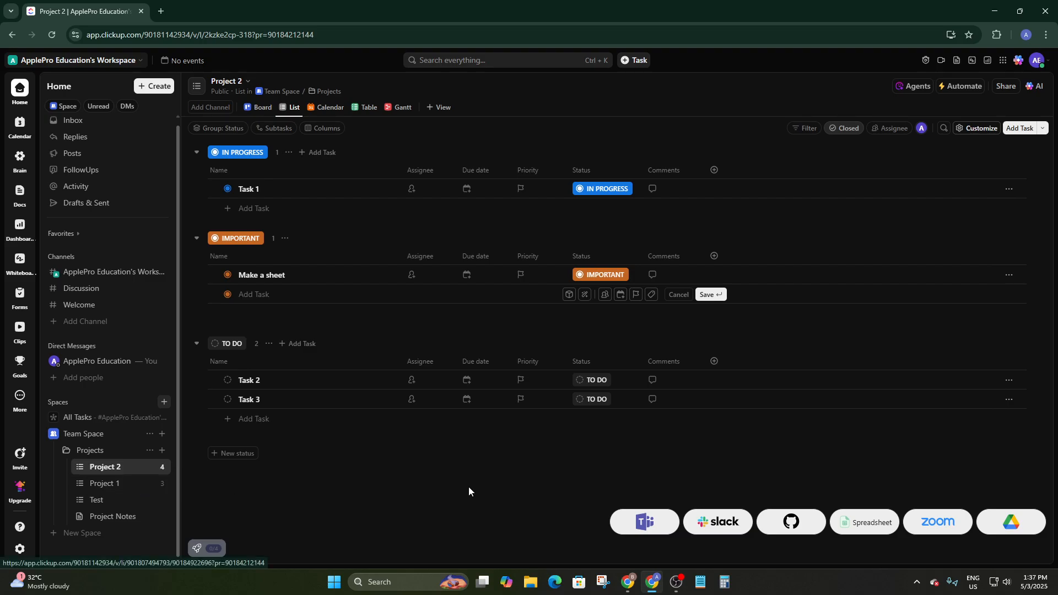
View the Project 1 and Test lists and look at the options for creating a Space.
{"action": "left_click", "coordinate": [107, 485]}
{"action": "left_click", "coordinate": [108, 499]}
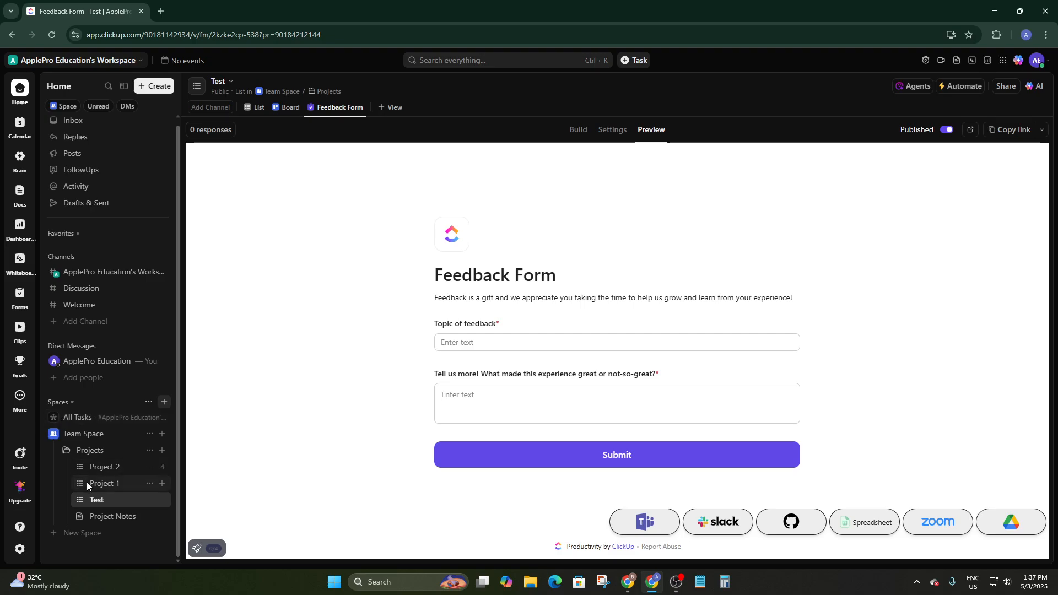
{"action": "left_click", "coordinate": [68, 534]}
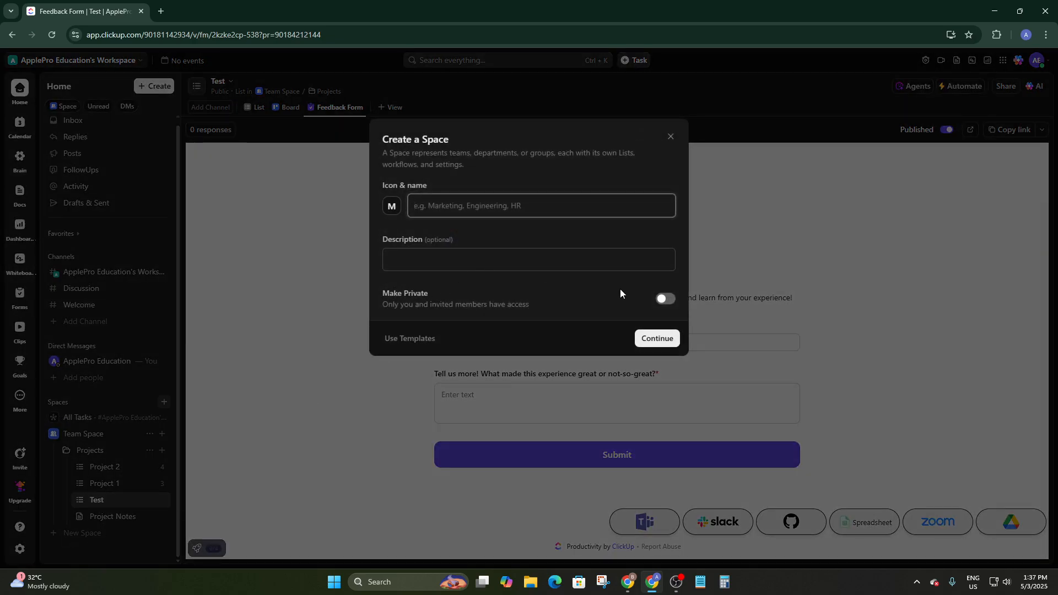
{"action": "left_click", "coordinate": [668, 338]}
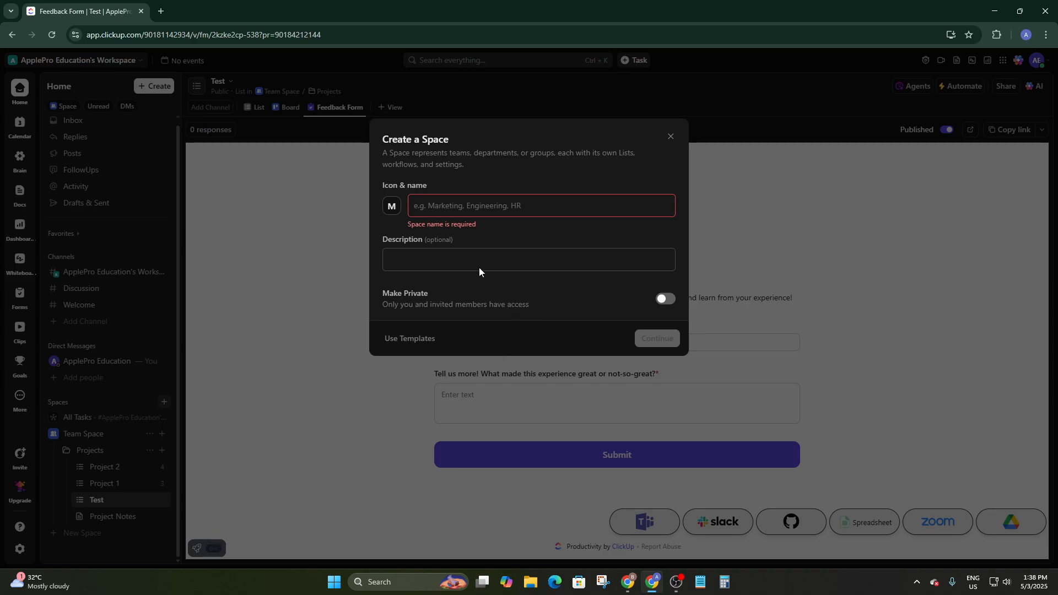
{"action": "left_click", "coordinate": [671, 136]}
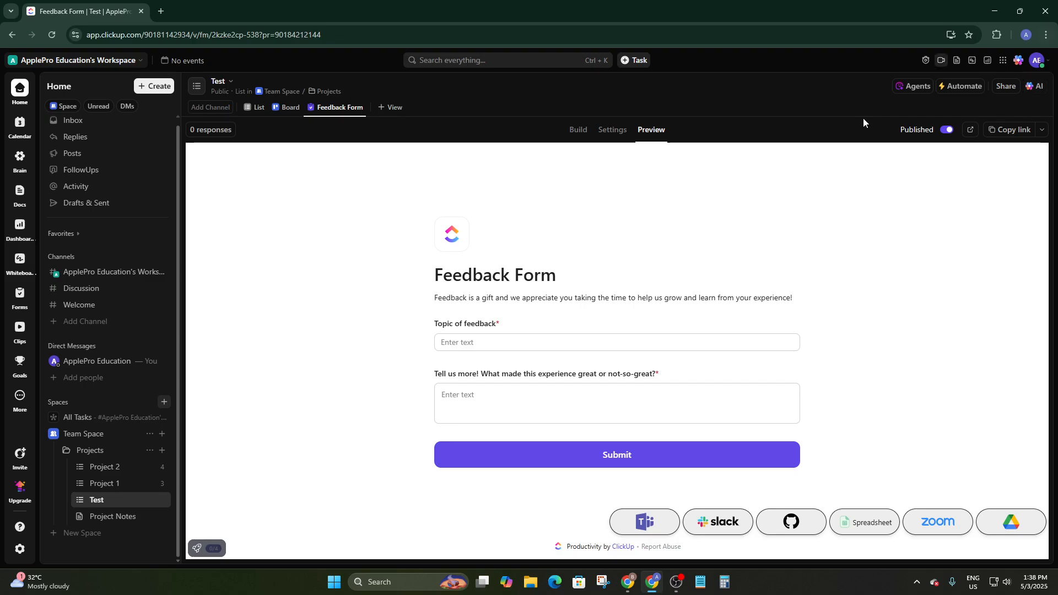
Look over the account options, including the appearance and color themes for the Workspace.
{"action": "left_click", "coordinate": [1037, 60]}
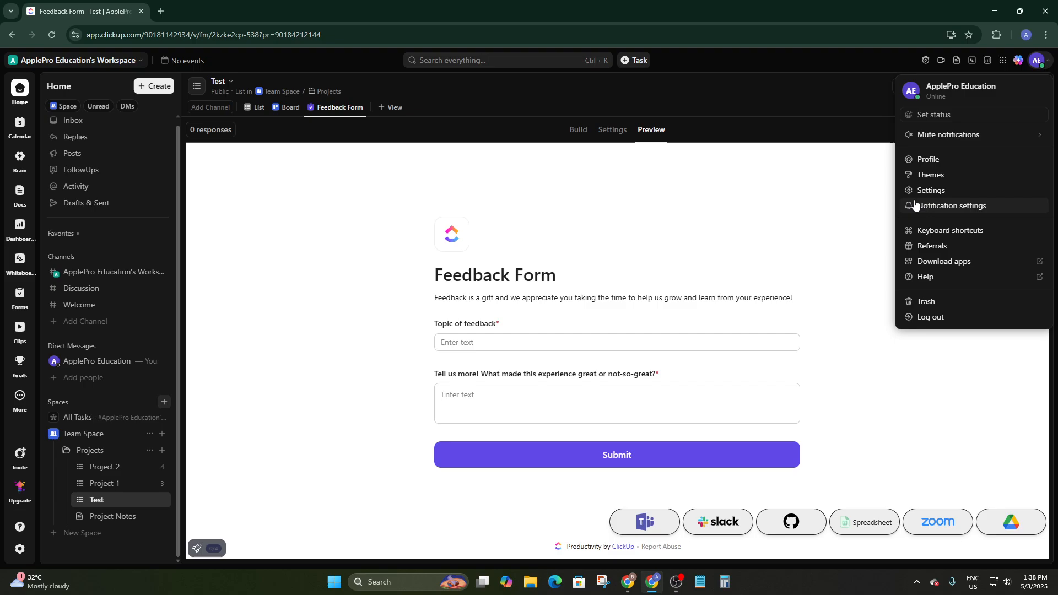
{"action": "left_click", "coordinate": [932, 175]}
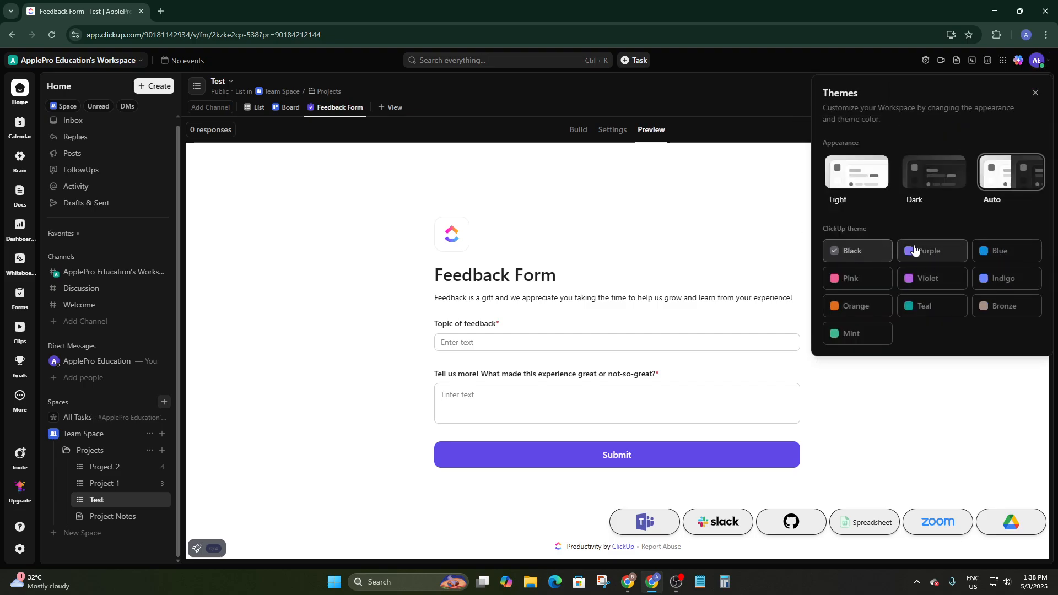
{"action": "left_click", "coordinate": [768, 212]}
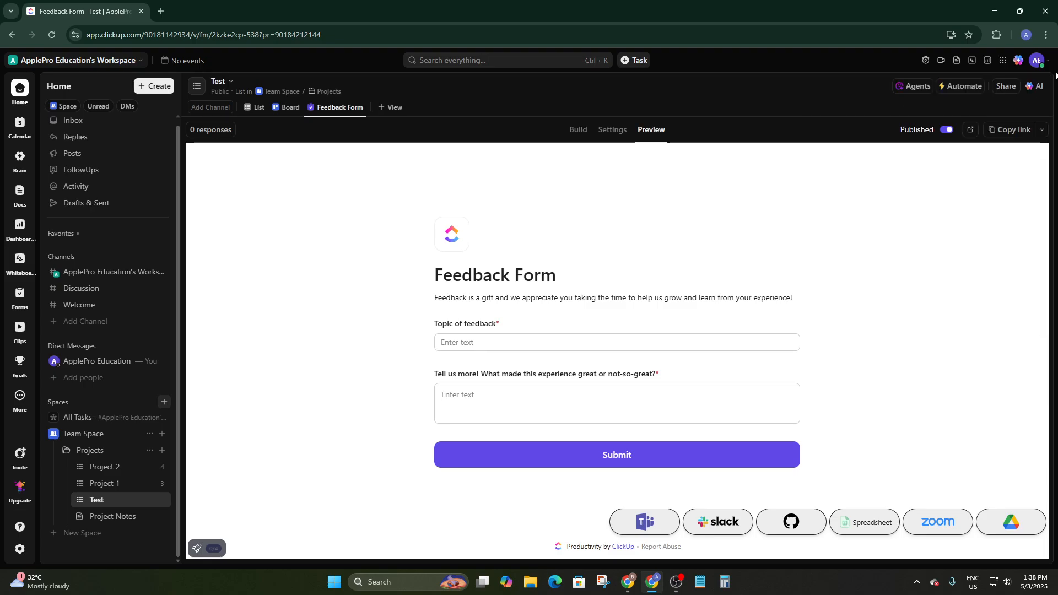
{"action": "left_click", "coordinate": [1037, 60]}
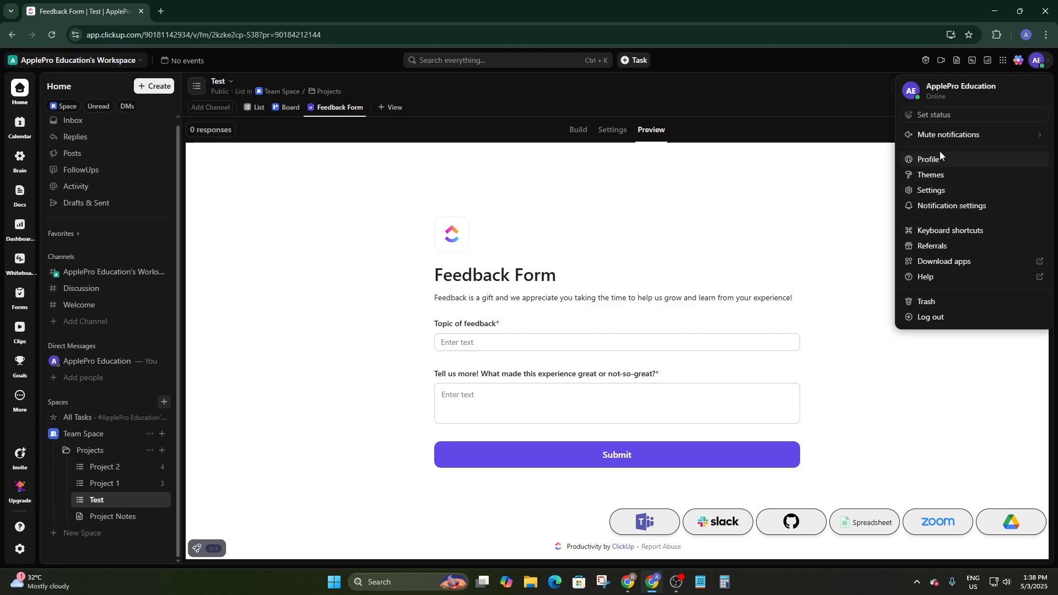
{"action": "mouse_move", "coordinate": [941, 131]}
{"action": "left_click", "coordinate": [824, 226]}
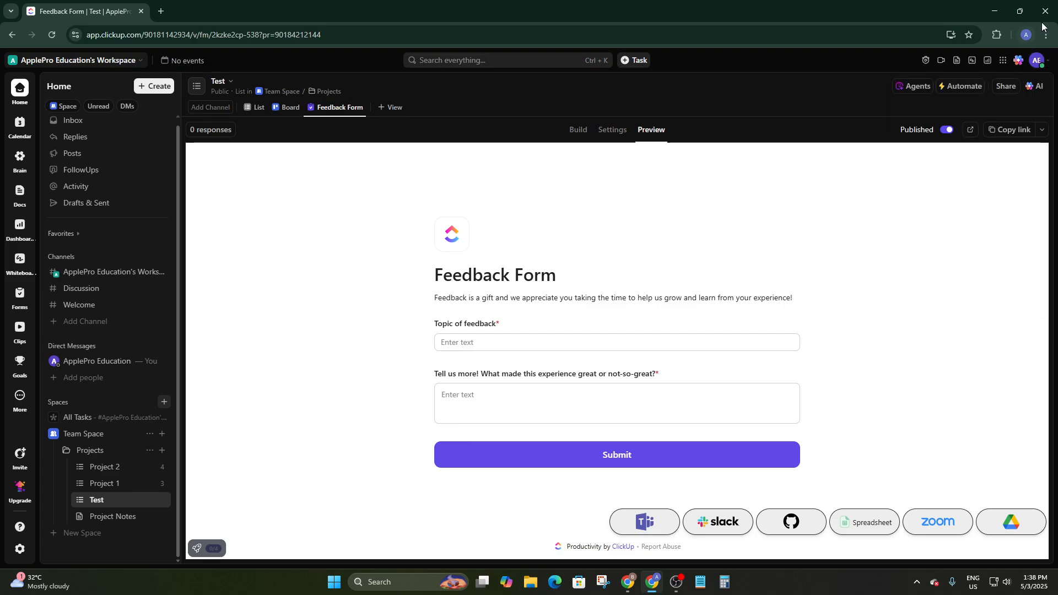
Open the ClickUp Brain assistant, look through its suggested actions and close it.
{"action": "left_click", "coordinate": [1020, 60]}
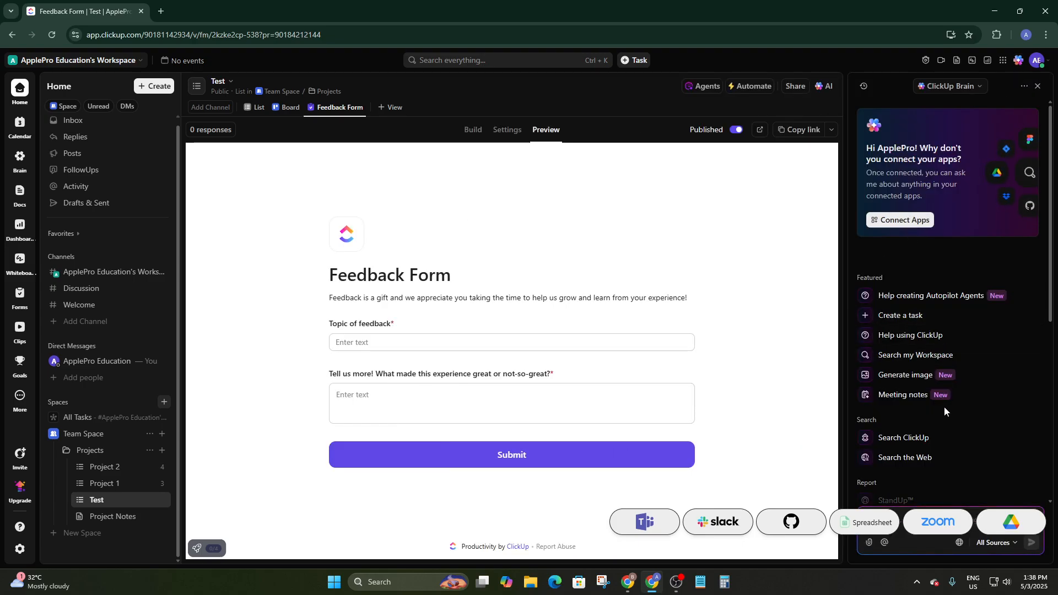
{"action": "scroll", "coordinate": [944, 406], "scroll_direction": "down", "scroll_amount": 4}
{"action": "scroll", "coordinate": [931, 465], "scroll_direction": "up", "scroll_amount": 2}
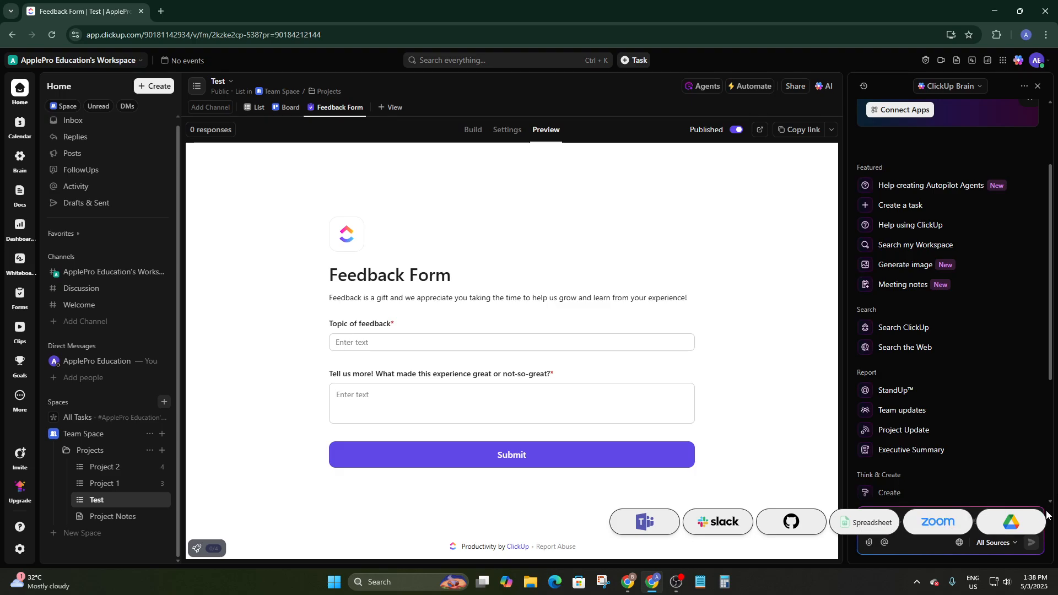
{"action": "left_click", "coordinate": [1038, 86]}
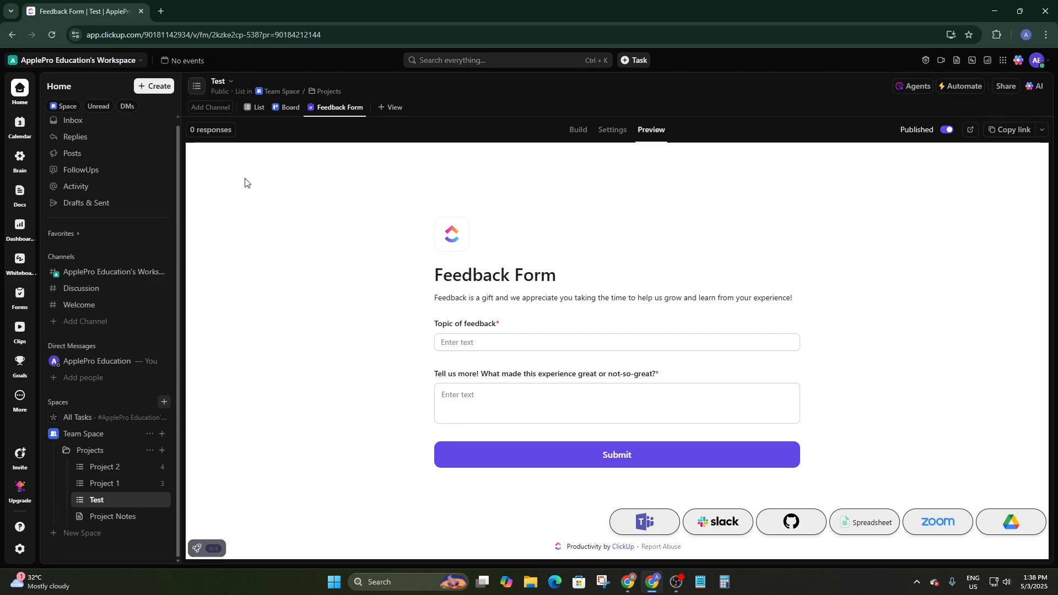
Open the Workspace-wide search, look through the recent items and close it.
{"action": "left_click", "coordinate": [506, 58]}
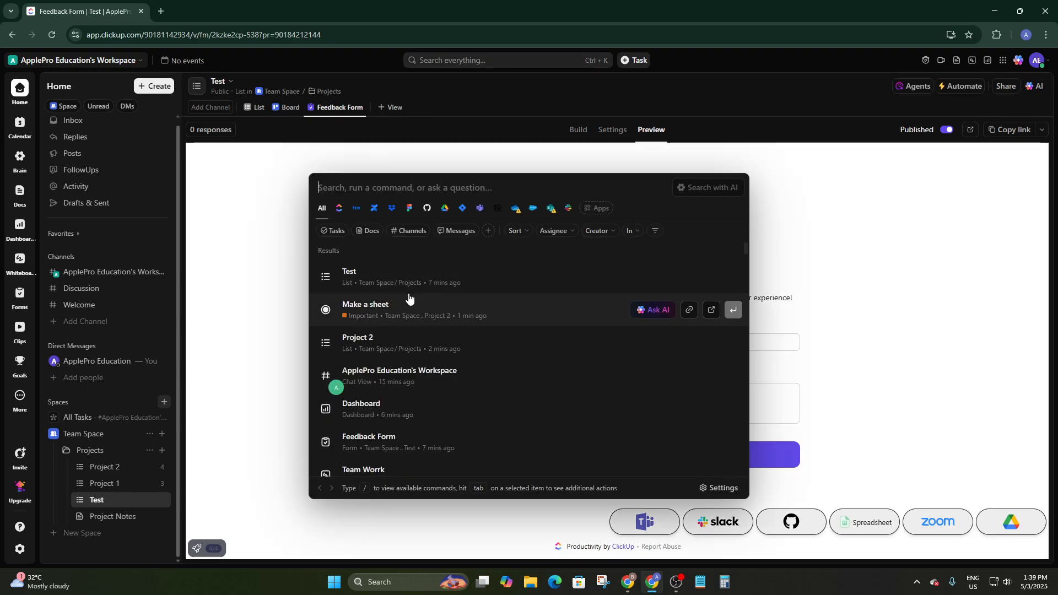
{"action": "scroll", "coordinate": [467, 425], "scroll_direction": "down", "scroll_amount": 10}
{"action": "left_click", "coordinate": [282, 395]}
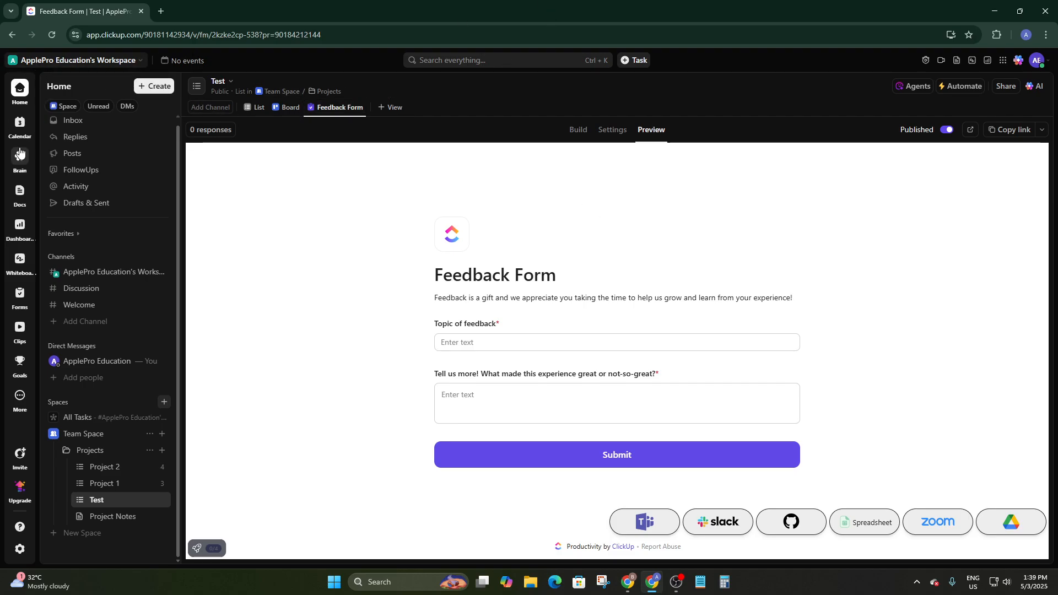
Open the upgrade page and review the Unlimited, Business and Business Plus plan prices.
{"action": "left_click", "coordinate": [20, 490]}
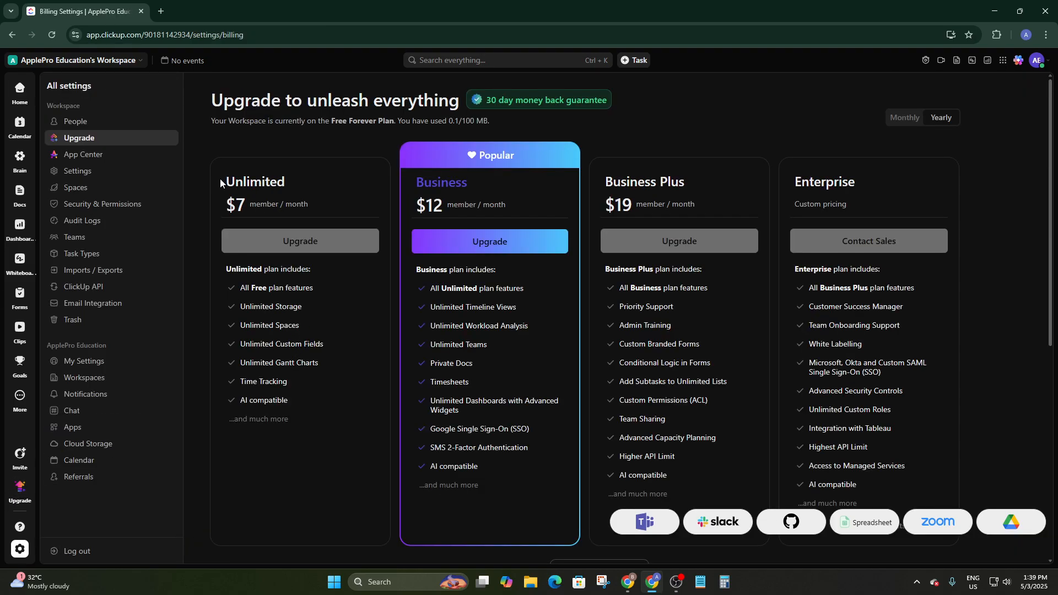
{"action": "left_click_drag", "start_coordinate": [220, 183], "coordinate": [336, 173]}
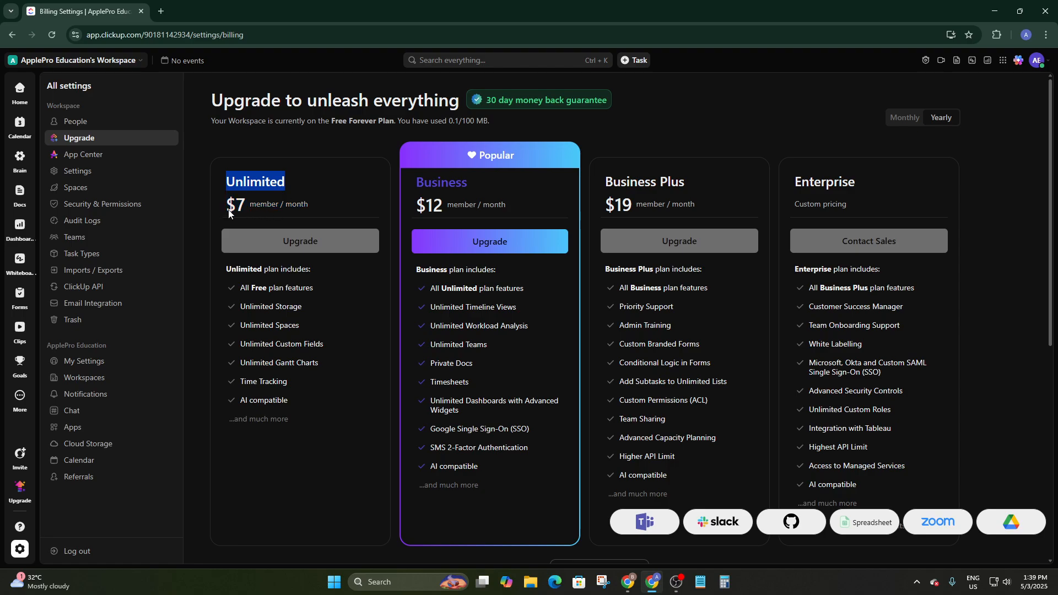
{"action": "left_click_drag", "start_coordinate": [229, 213], "coordinate": [262, 210]}
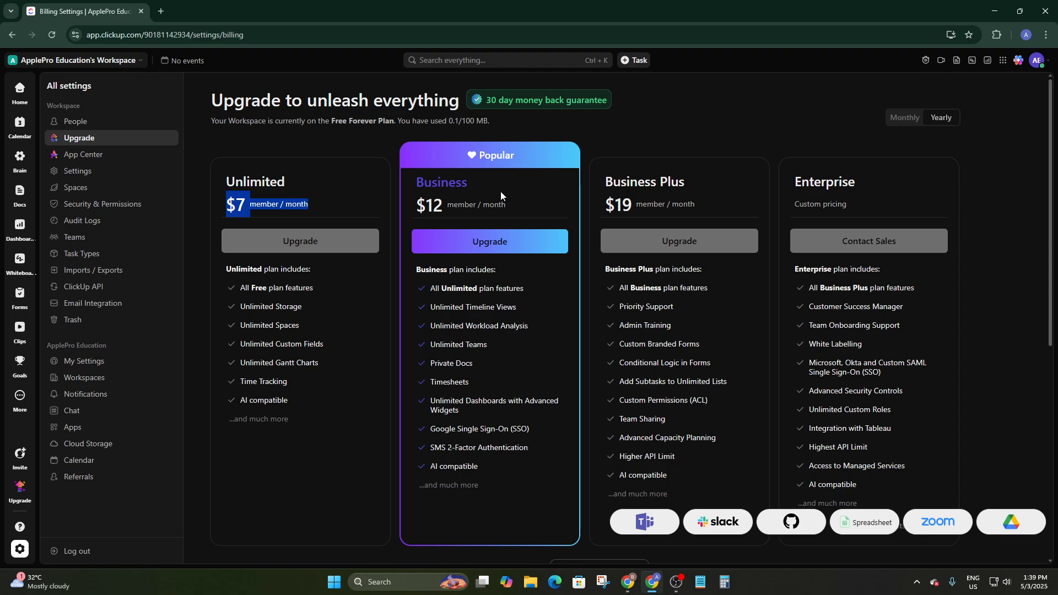
{"action": "left_click", "coordinate": [443, 206]}
{"action": "left_click_drag", "start_coordinate": [424, 181], "coordinate": [549, 242]}
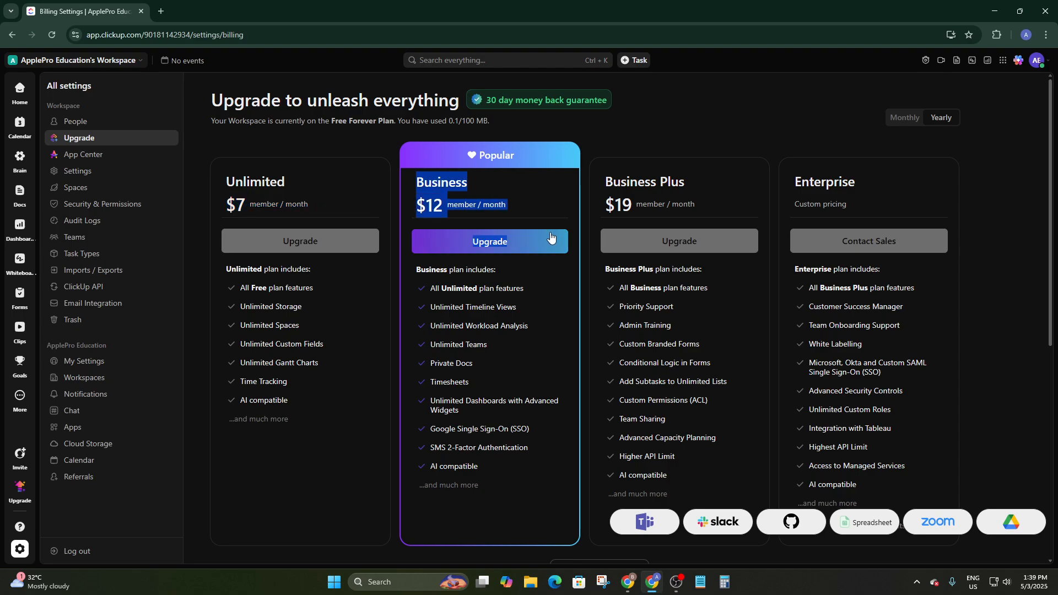
{"action": "left_click_drag", "start_coordinate": [600, 175], "coordinate": [781, 232]}
{"action": "left_click", "coordinate": [1017, 201]}
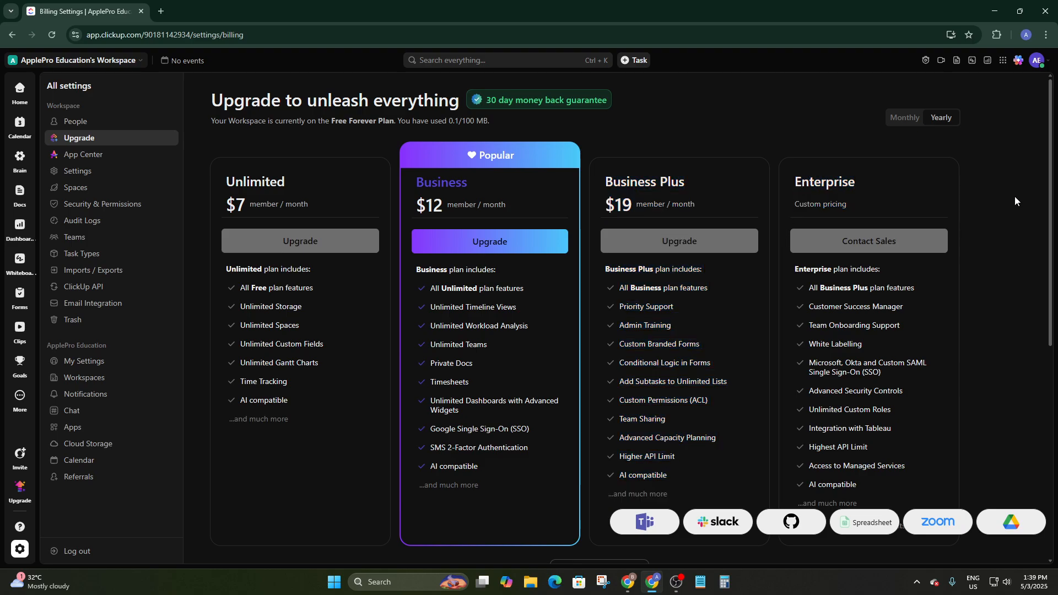
Examine the features included in each paid plan and the rest of the upgrade page.
{"action": "scroll", "coordinate": [336, 283], "scroll_direction": "down", "scroll_amount": 4}
{"action": "scroll", "coordinate": [420, 385], "scroll_direction": "up", "scroll_amount": 4}
{"action": "scroll", "coordinate": [284, 421], "scroll_direction": "down", "scroll_amount": 7}
{"action": "scroll", "coordinate": [413, 382], "scroll_direction": "up", "scroll_amount": 5}
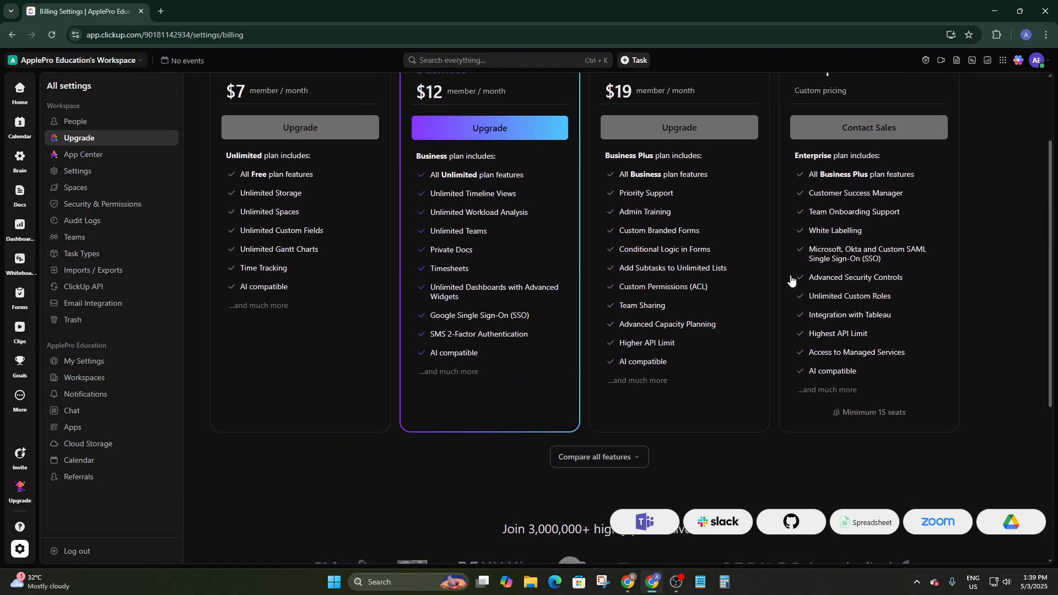
{"action": "scroll", "coordinate": [792, 281], "scroll_direction": "up", "scroll_amount": 2}
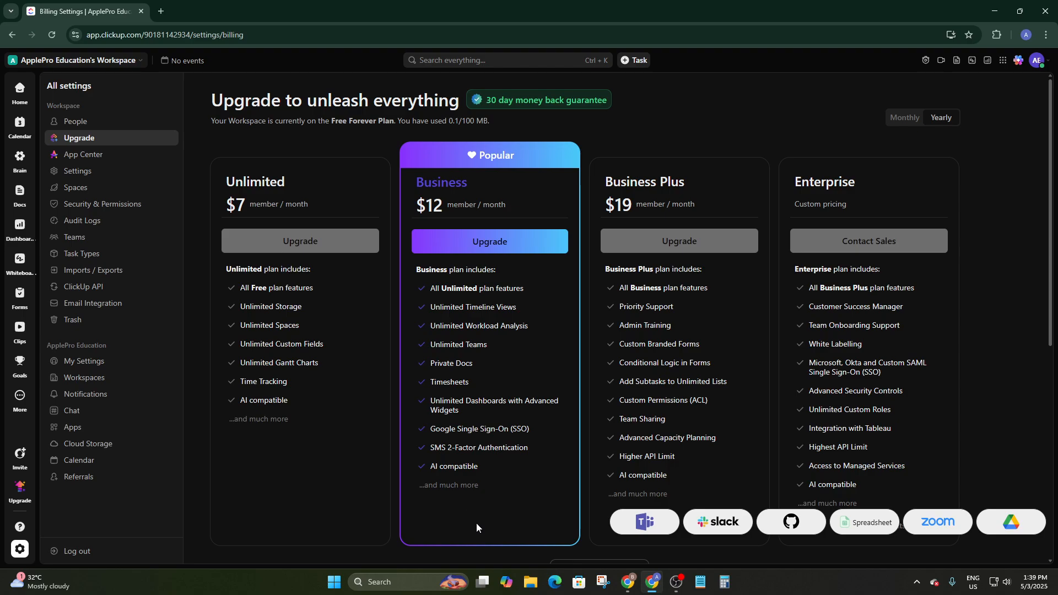
{"action": "scroll", "coordinate": [530, 375], "scroll_direction": "down", "scroll_amount": 6}
{"action": "scroll", "coordinate": [489, 344], "scroll_direction": "up", "scroll_amount": 6}
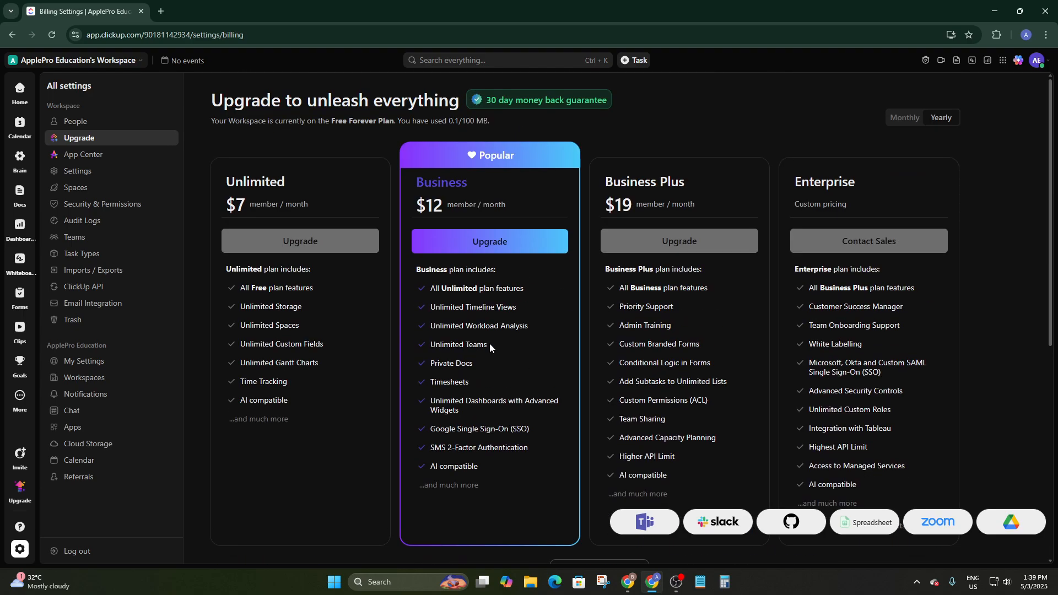